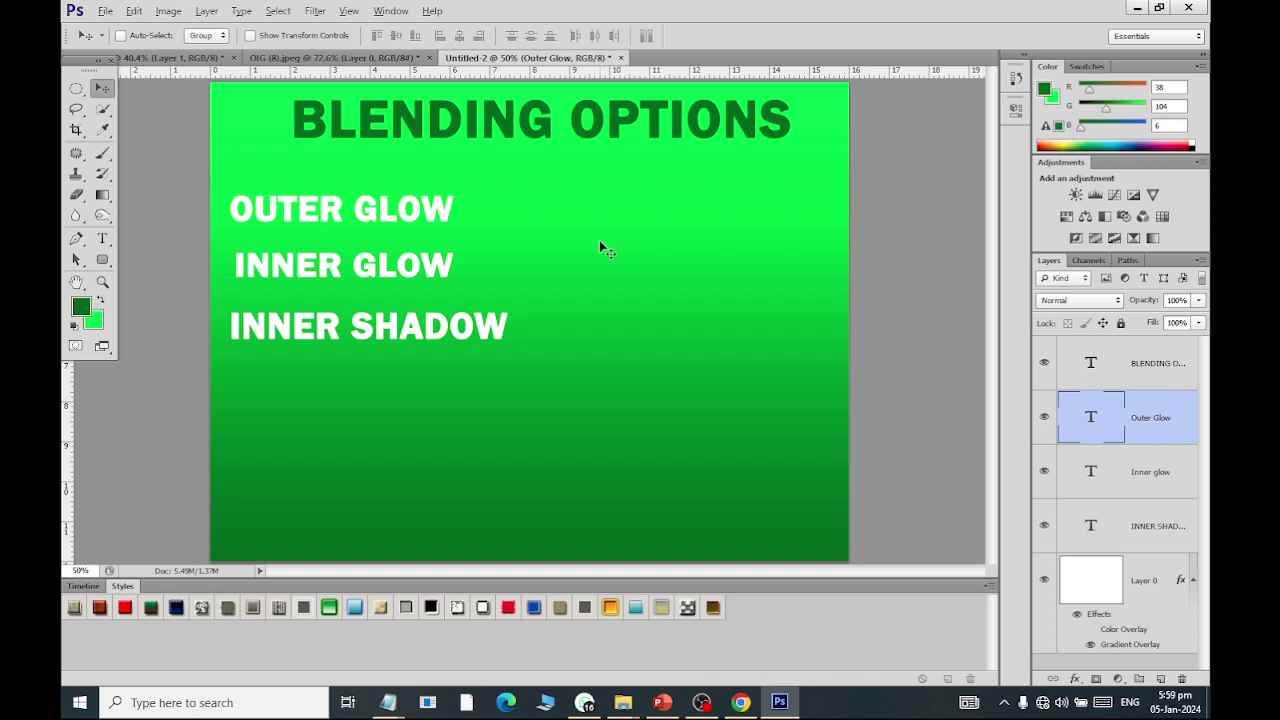
Step: Zoom in on the canvas and select the BLENDING OPTIONS title layer
scroll(446, 84, "up", 1, "alt")
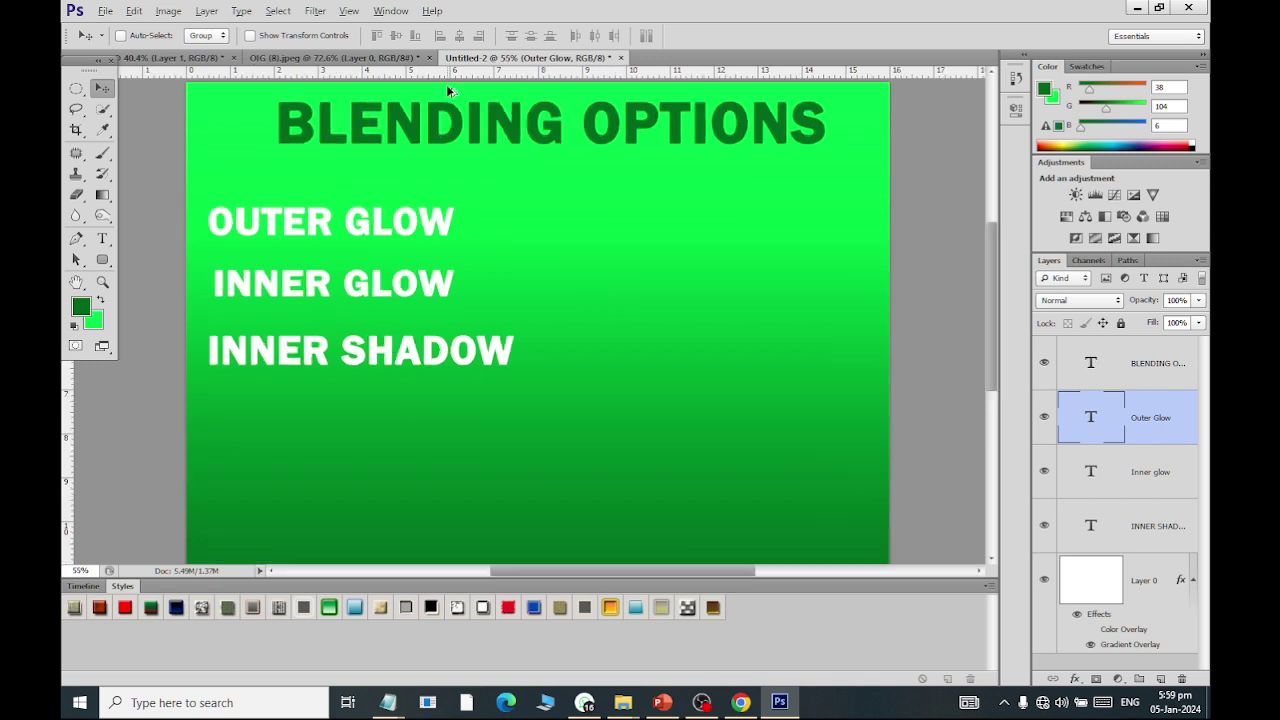
scroll(446, 84, "up", 1, "alt")
scroll(446, 84, "up", 1, "alt")
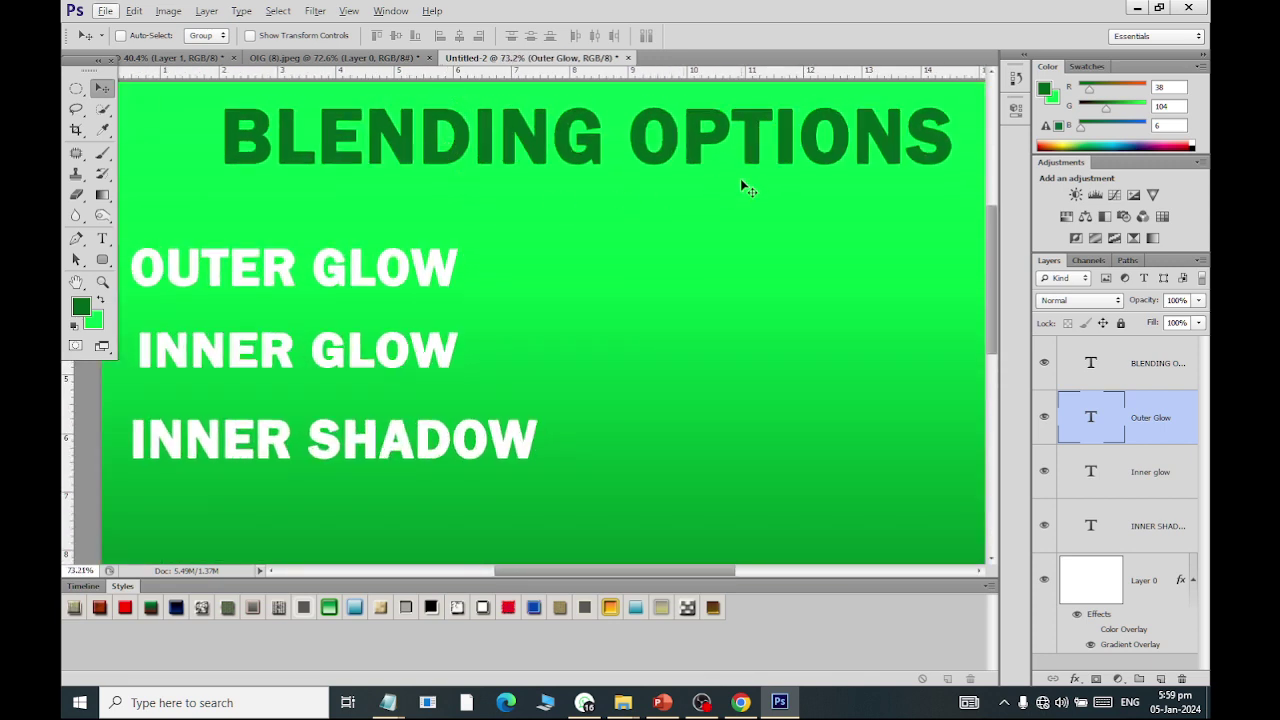
left_click(1140, 369)
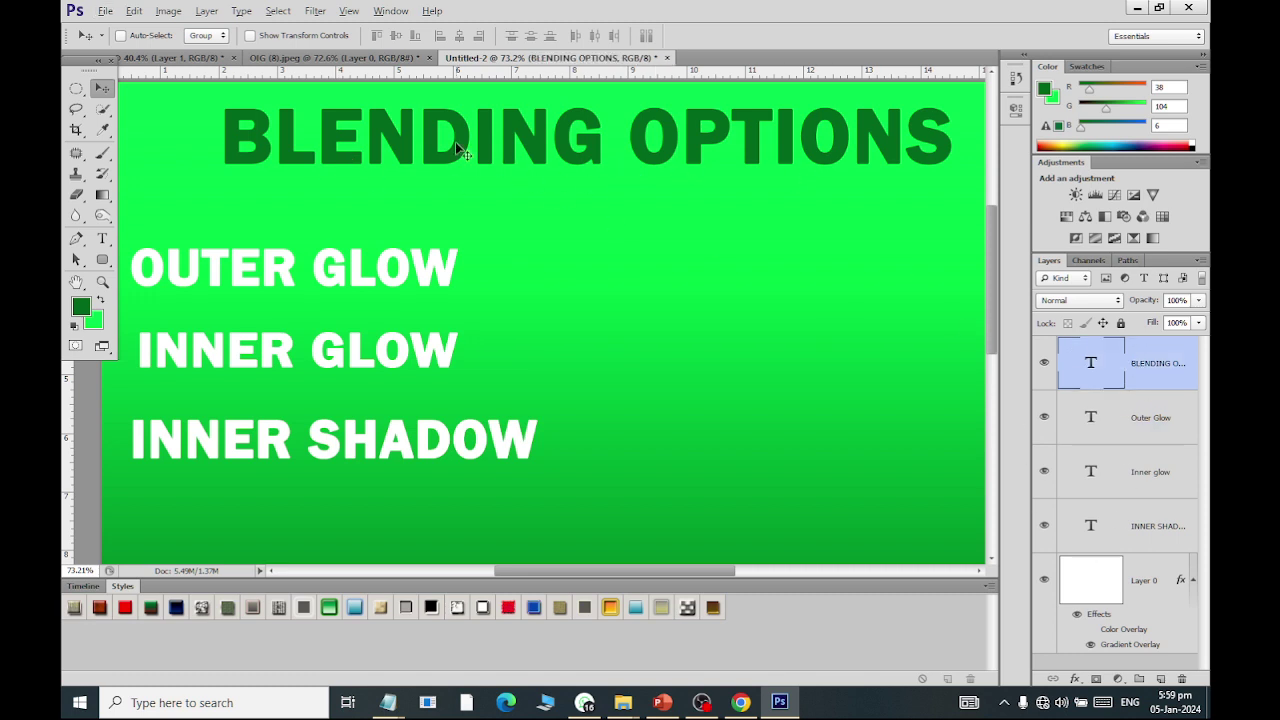
Step: Open the title's Blending Options, try a red Color Overlay, then turn it off
left_click(1076, 688)
left_click(1100, 490)
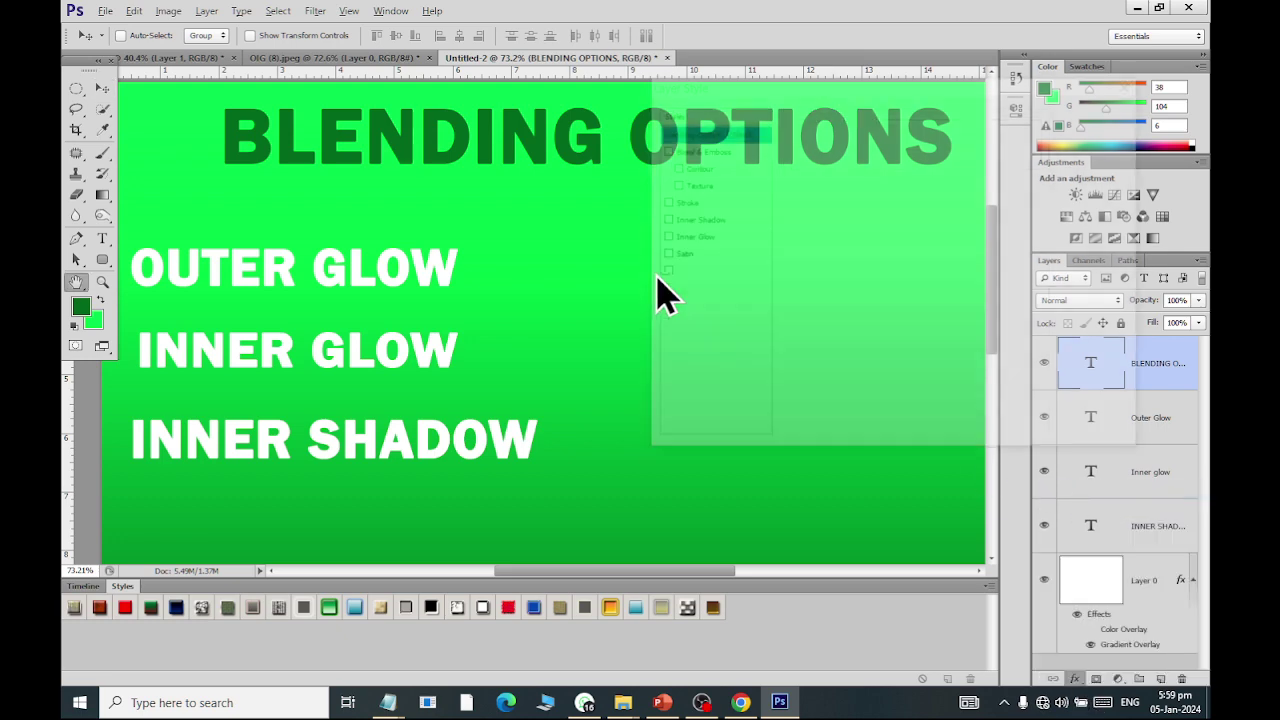
left_click_drag(700, 172, 666, 329)
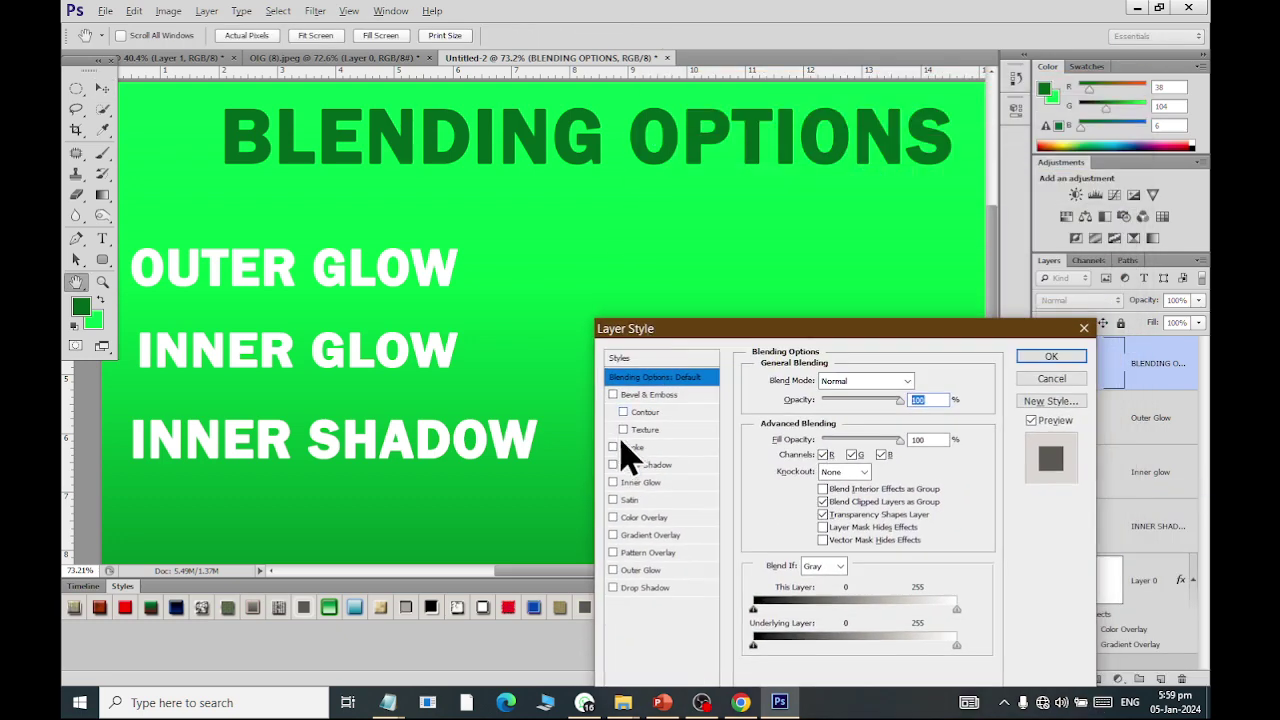
left_click(648, 517)
left_click(921, 381)
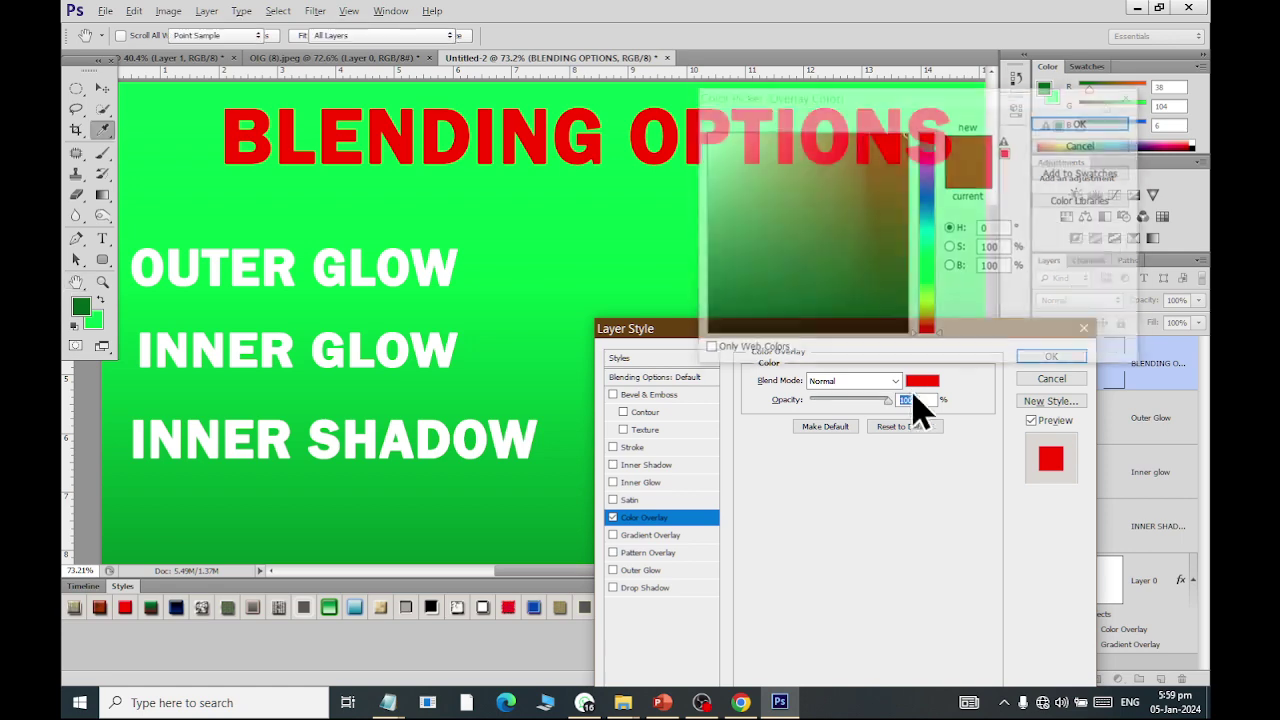
left_click(1078, 147)
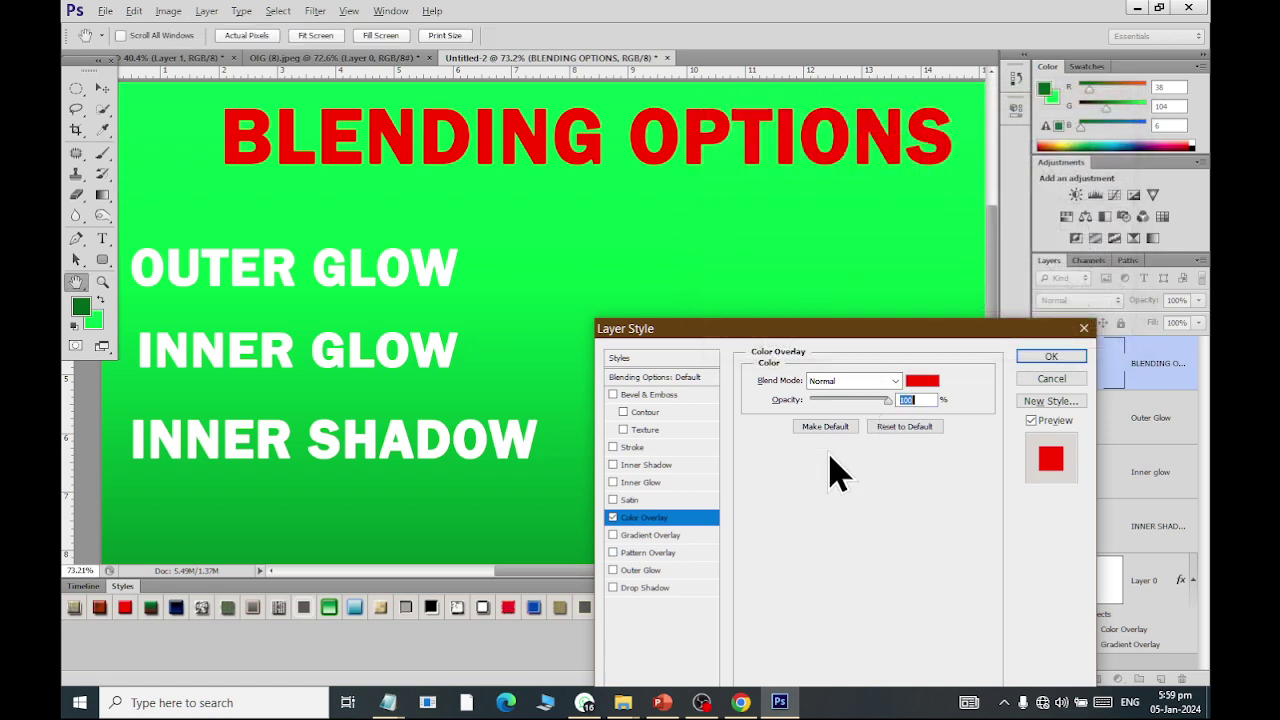
left_click(613, 518)
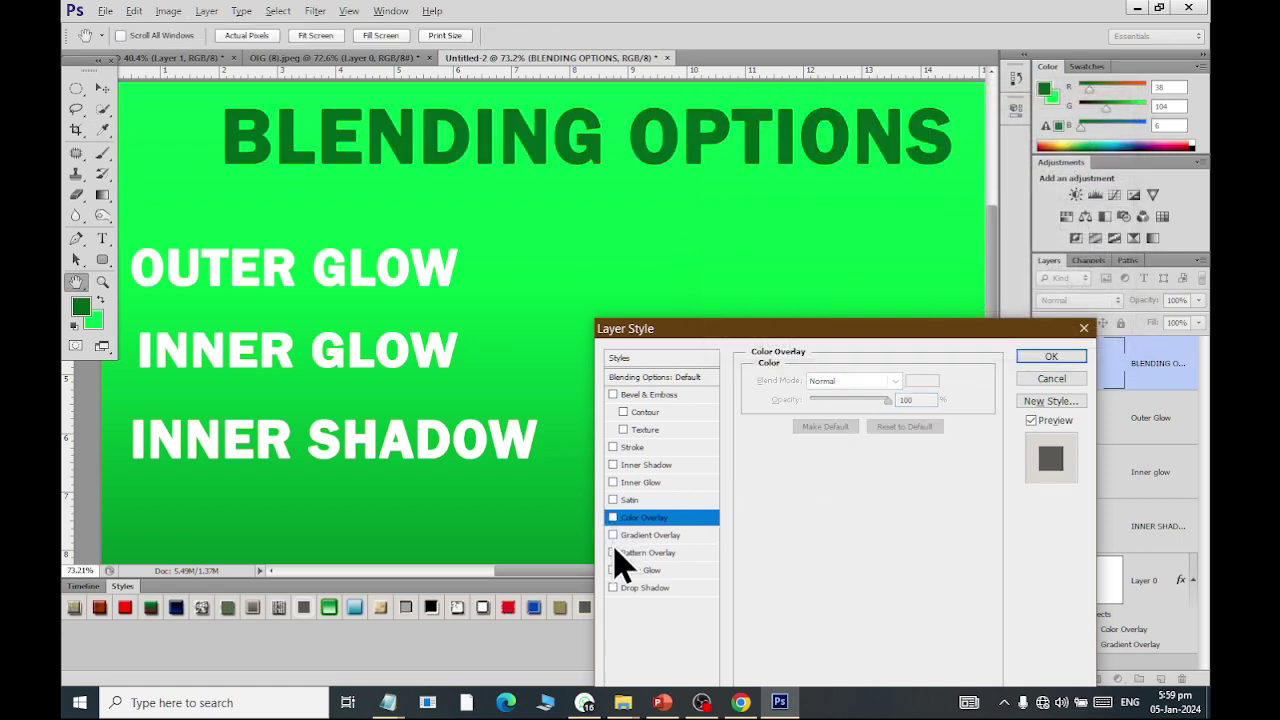
Step: Add a reversed, Reflected black-and-white Gradient Overlay to the title with reduced scale
left_click(622, 537)
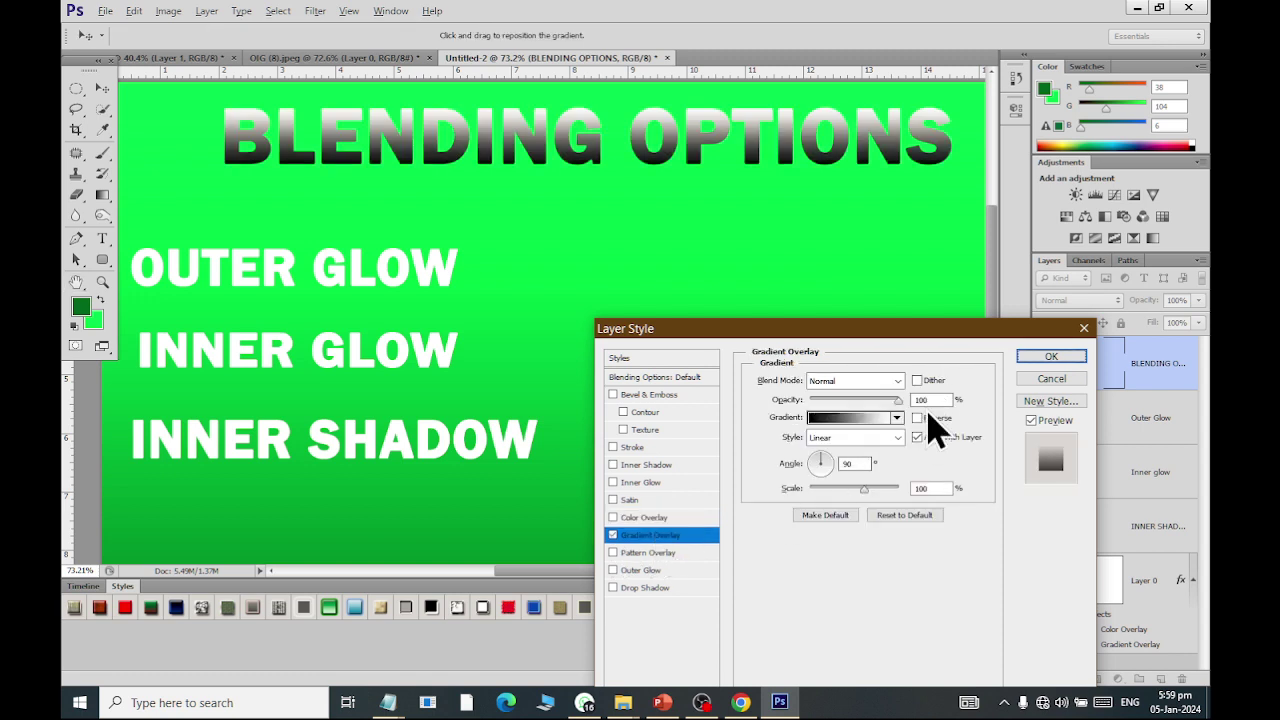
left_click(897, 418)
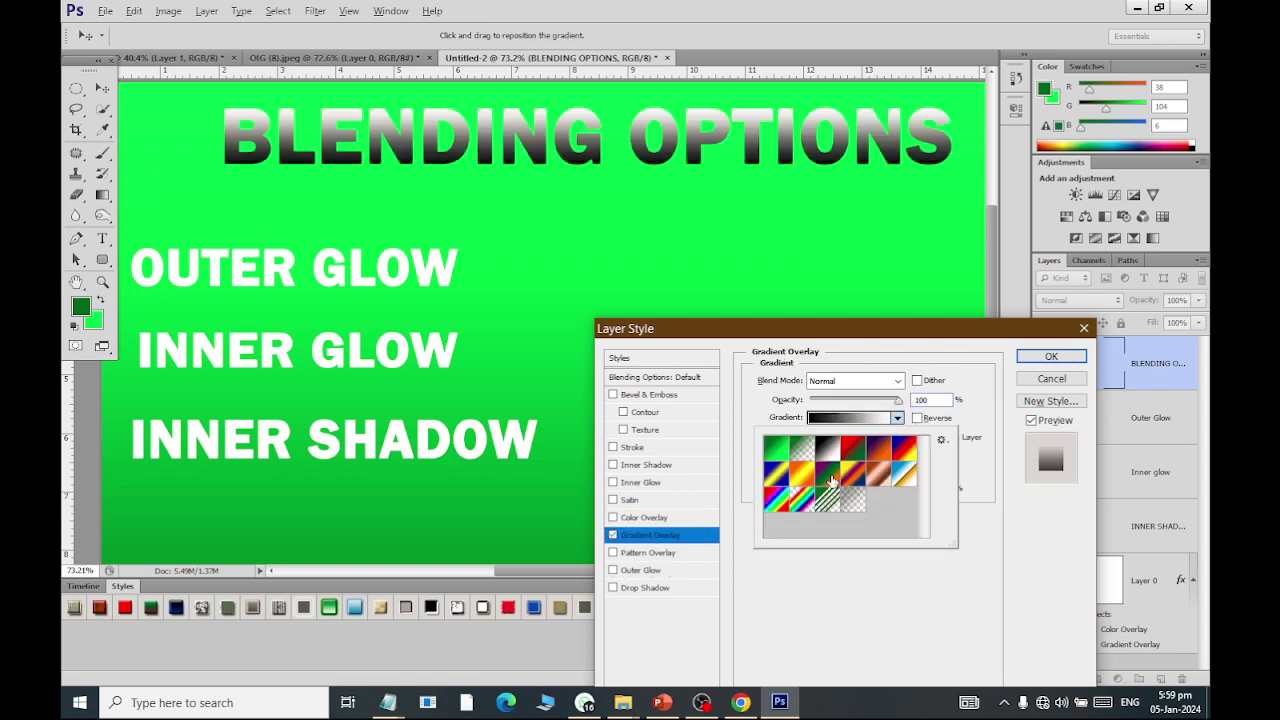
left_click(858, 585)
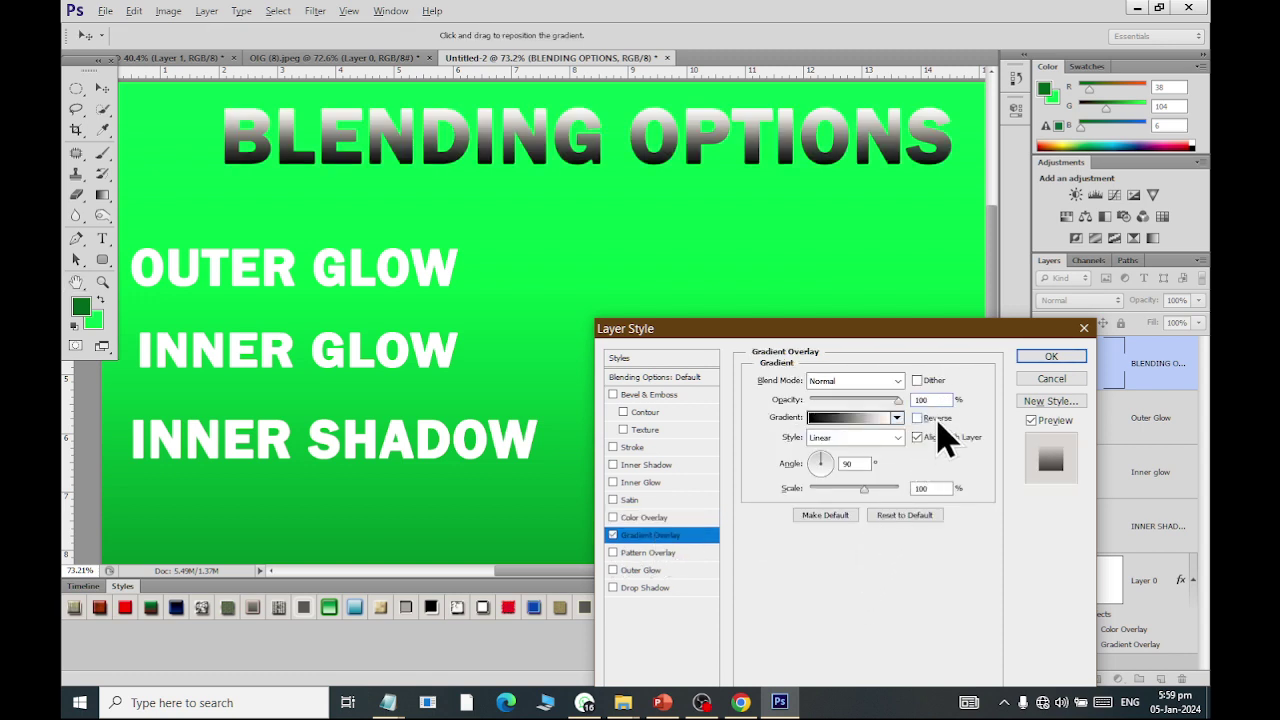
left_click(937, 420)
left_click(935, 420)
left_click(897, 437)
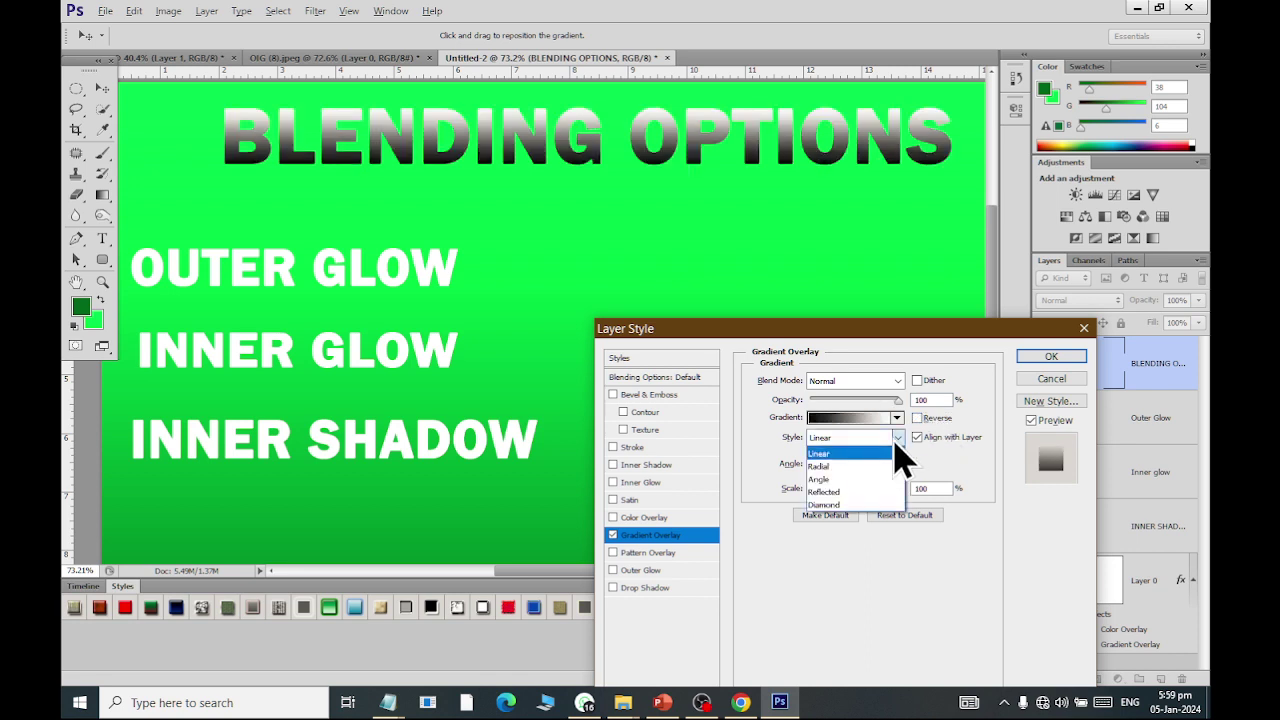
left_click(889, 493)
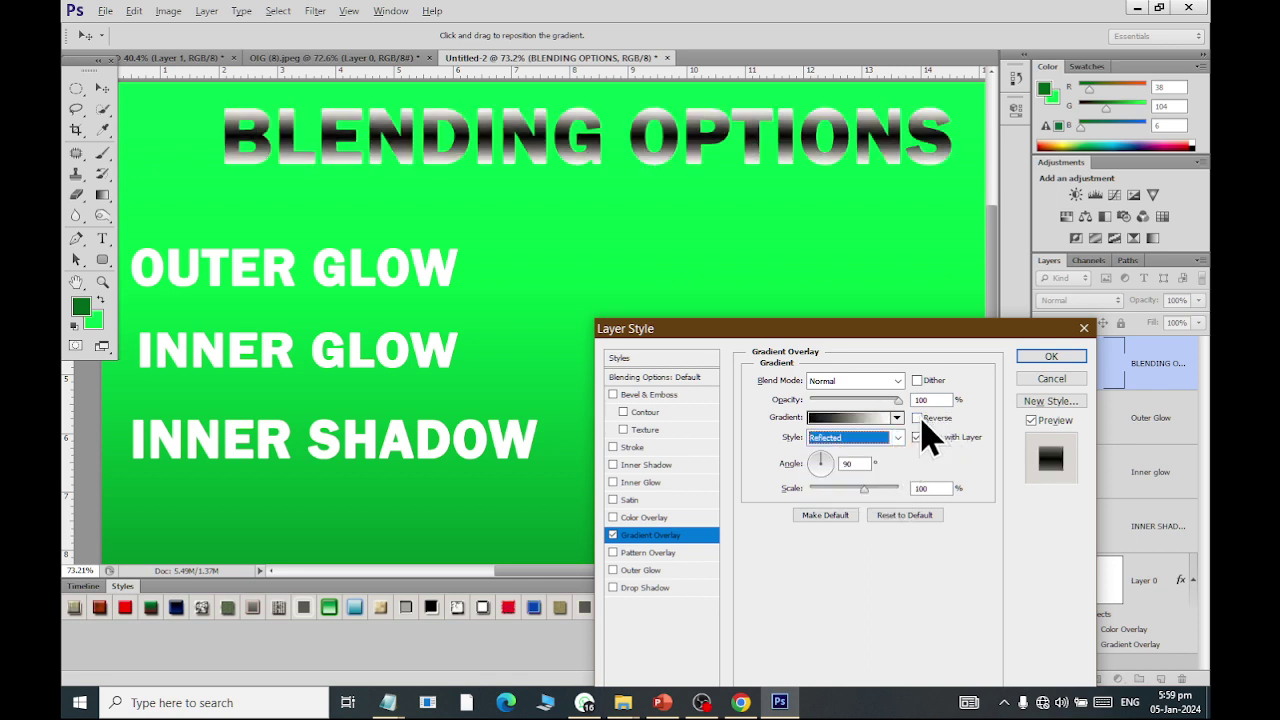
left_click(924, 419)
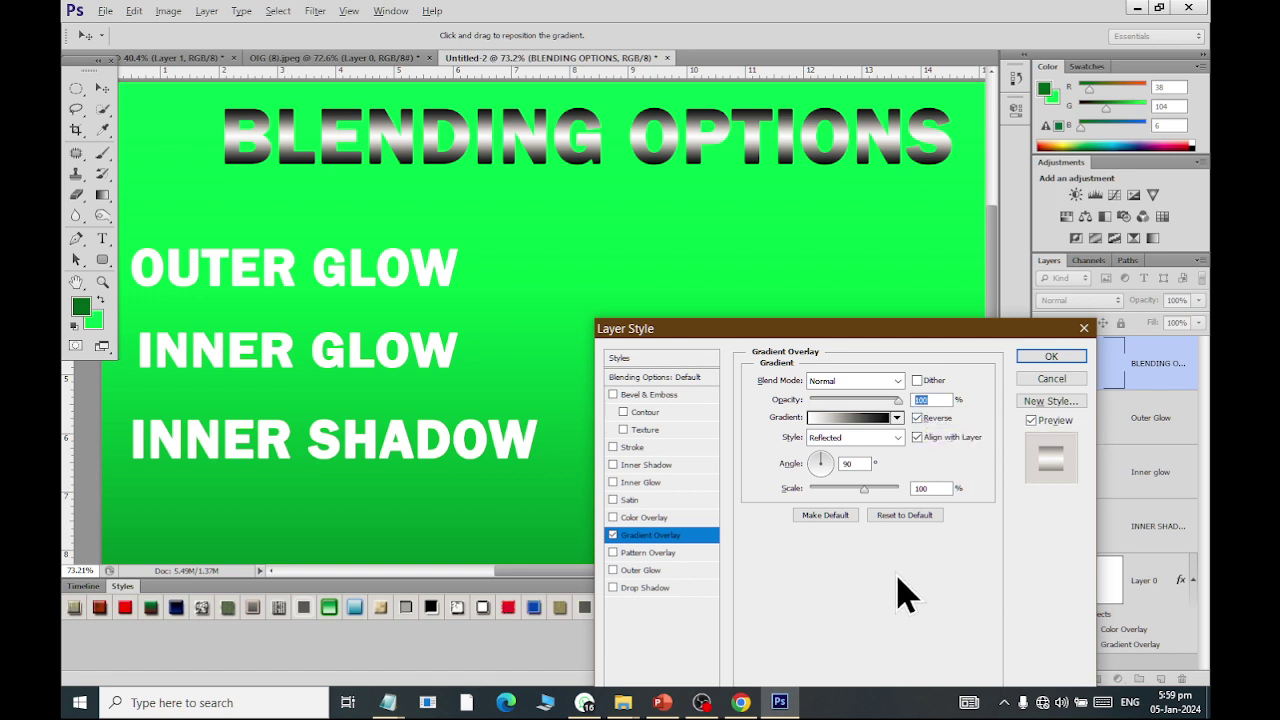
left_click_drag(868, 492, 853, 495)
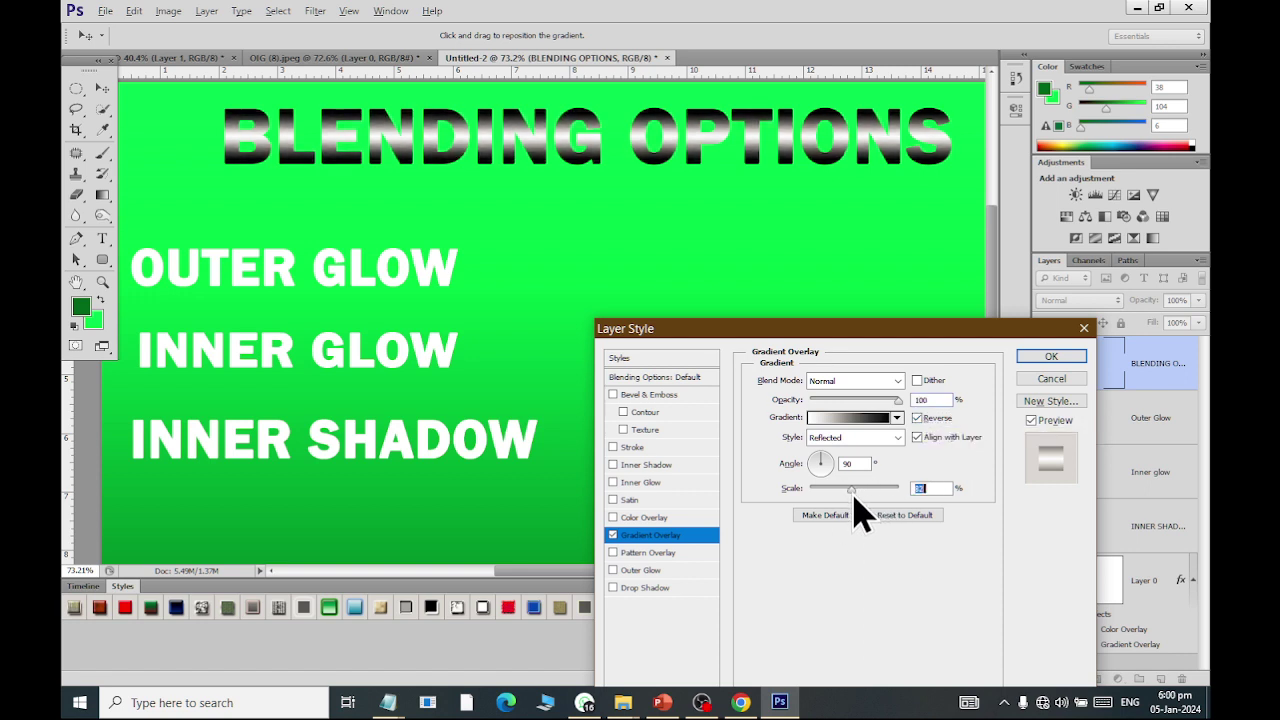
left_click_drag(853, 496, 855, 494)
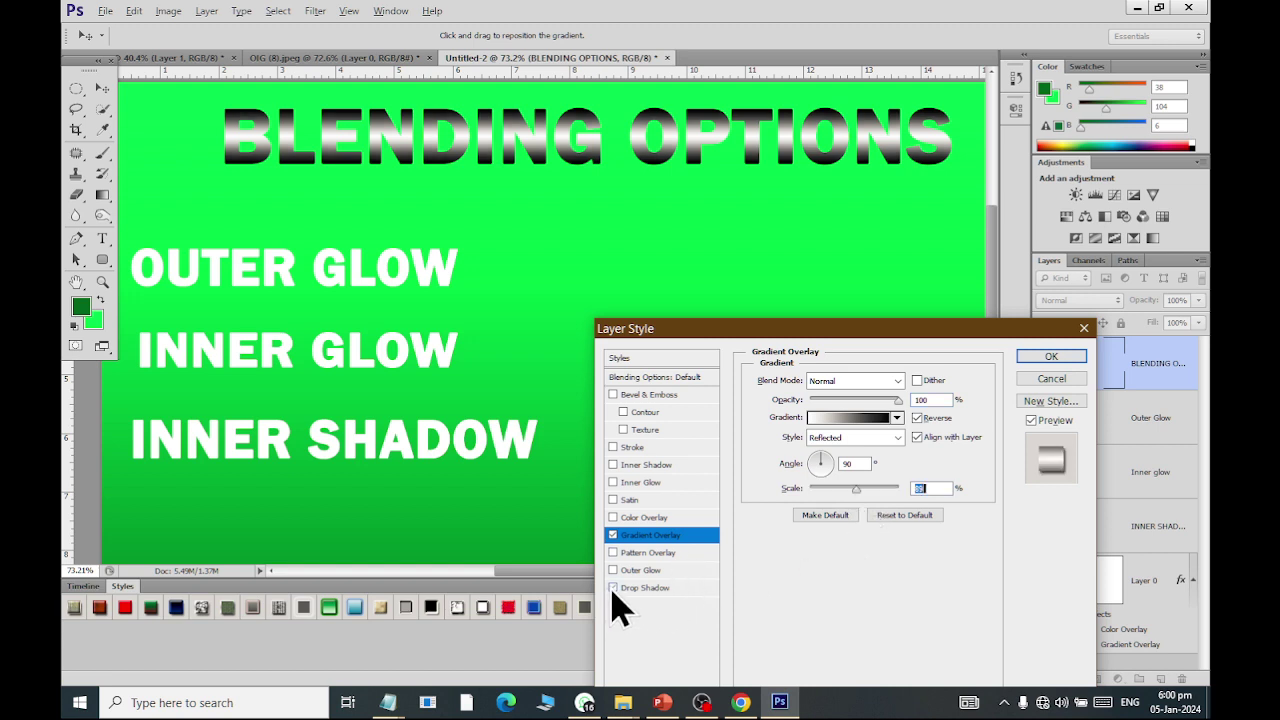
Step: Enable Drop Shadow and a thicker Stroke on the title
left_click(647, 590)
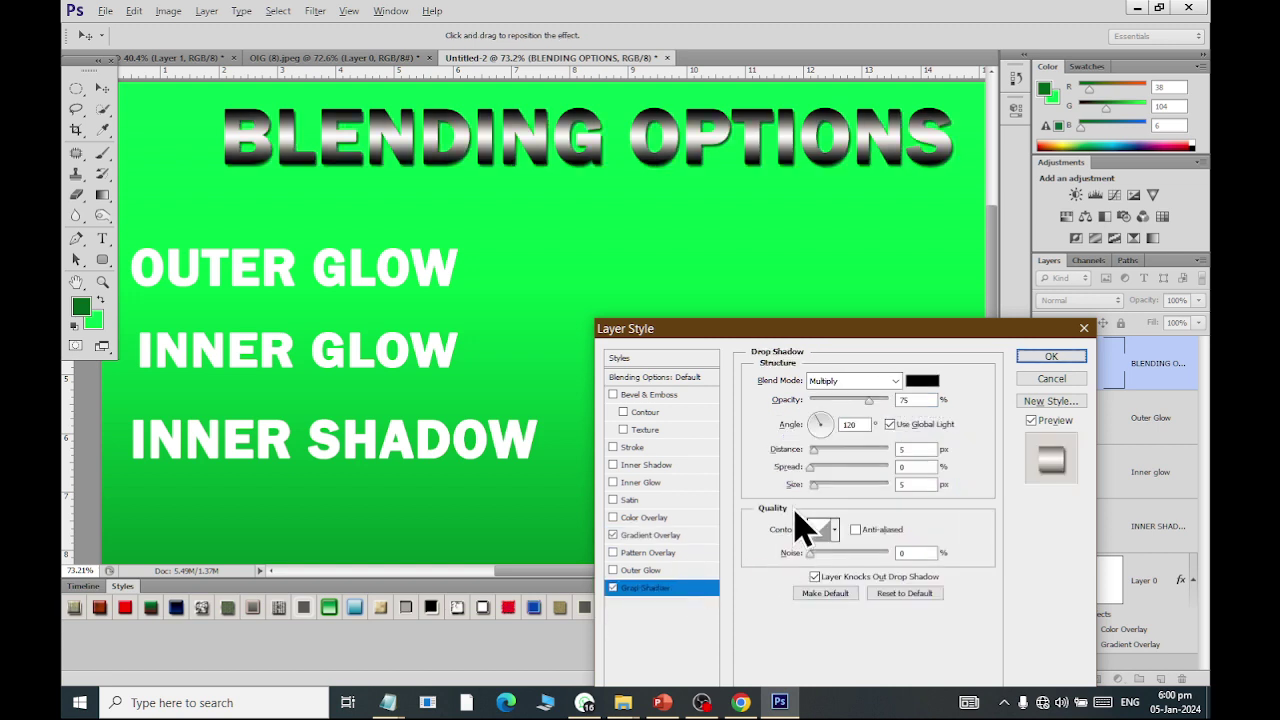
left_click(632, 448)
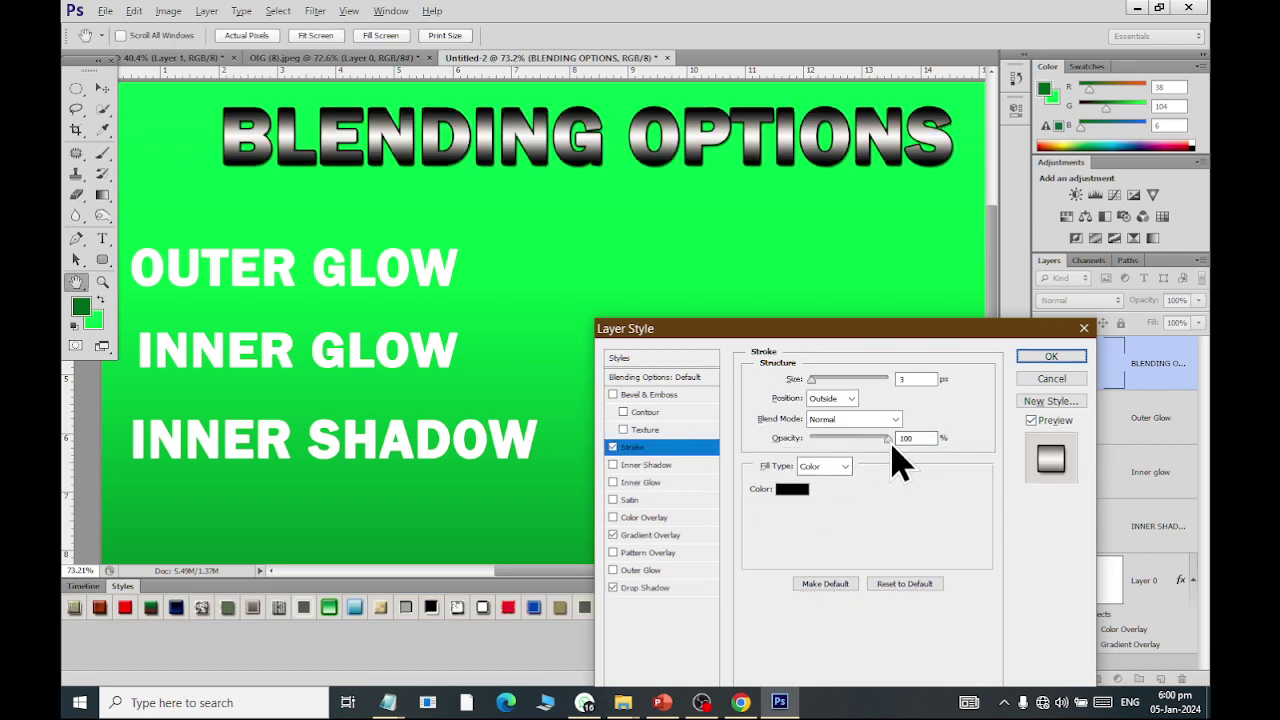
left_click_drag(811, 381, 818, 381)
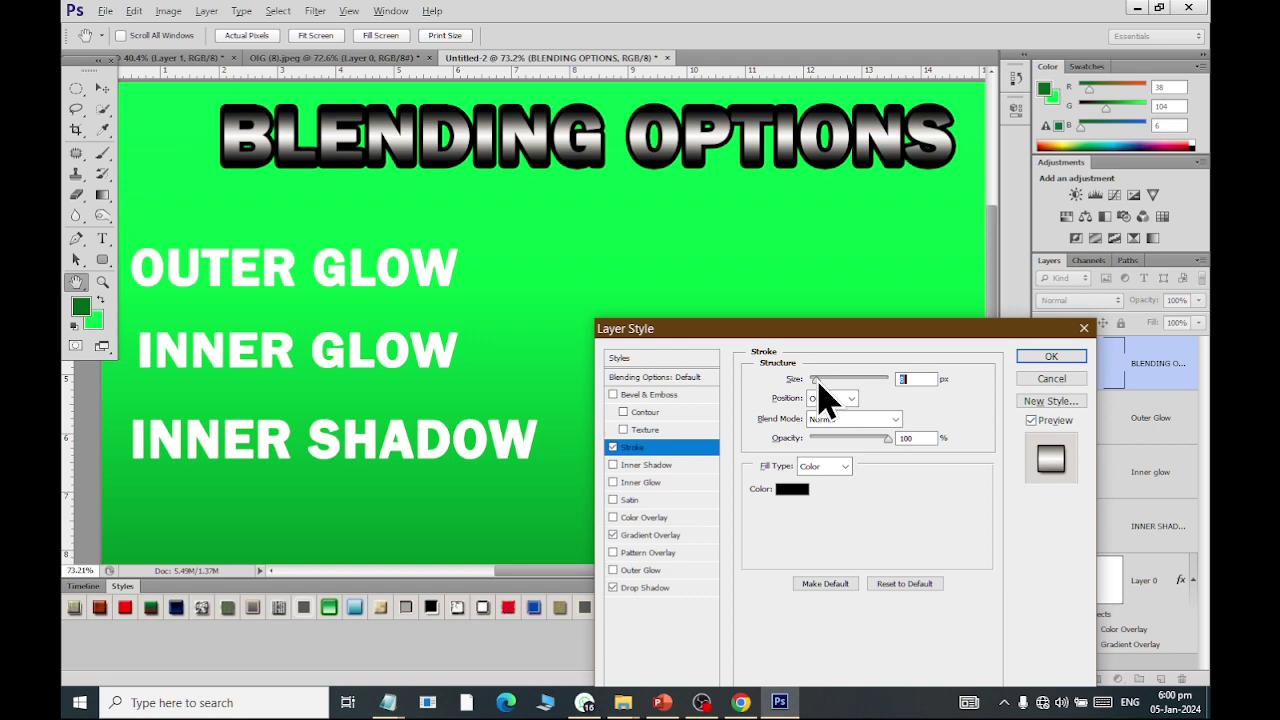
Step: Set the stroke colour to near-black 061b0f after trying white, grey, blue and green
left_click(792, 488)
left_click_drag(734, 231, 666, 89)
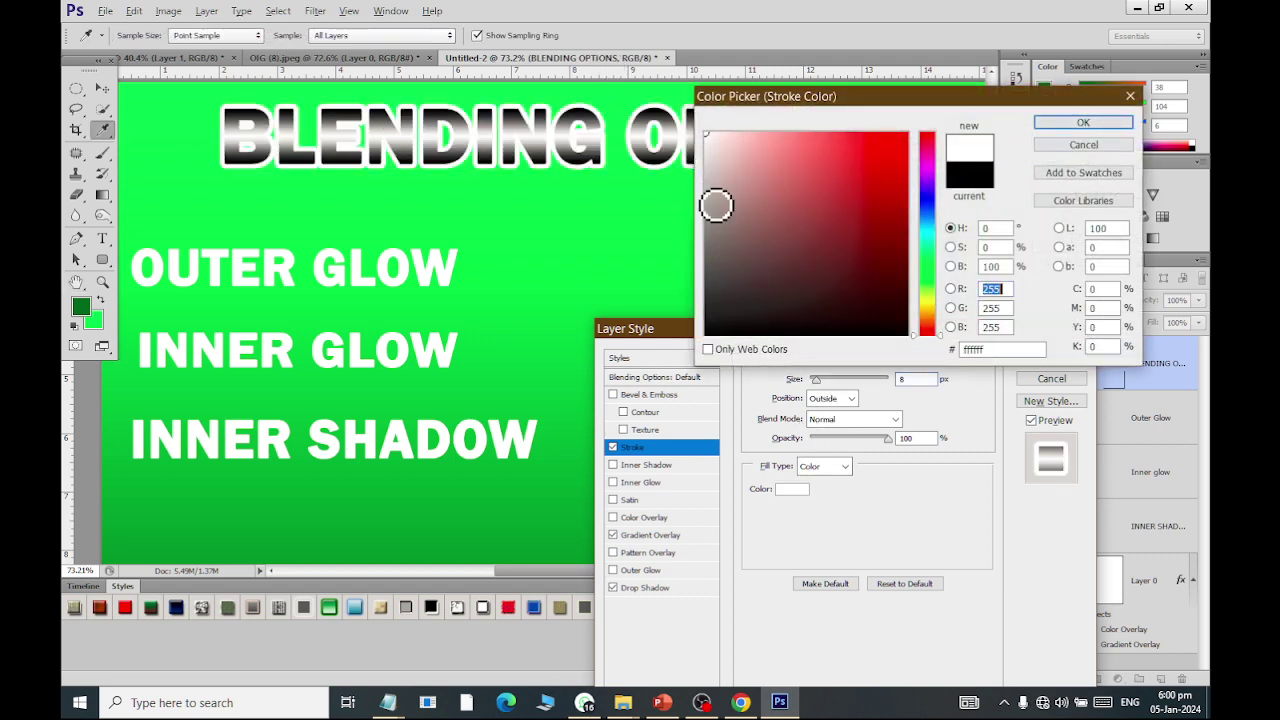
left_click(709, 208)
left_click(928, 216)
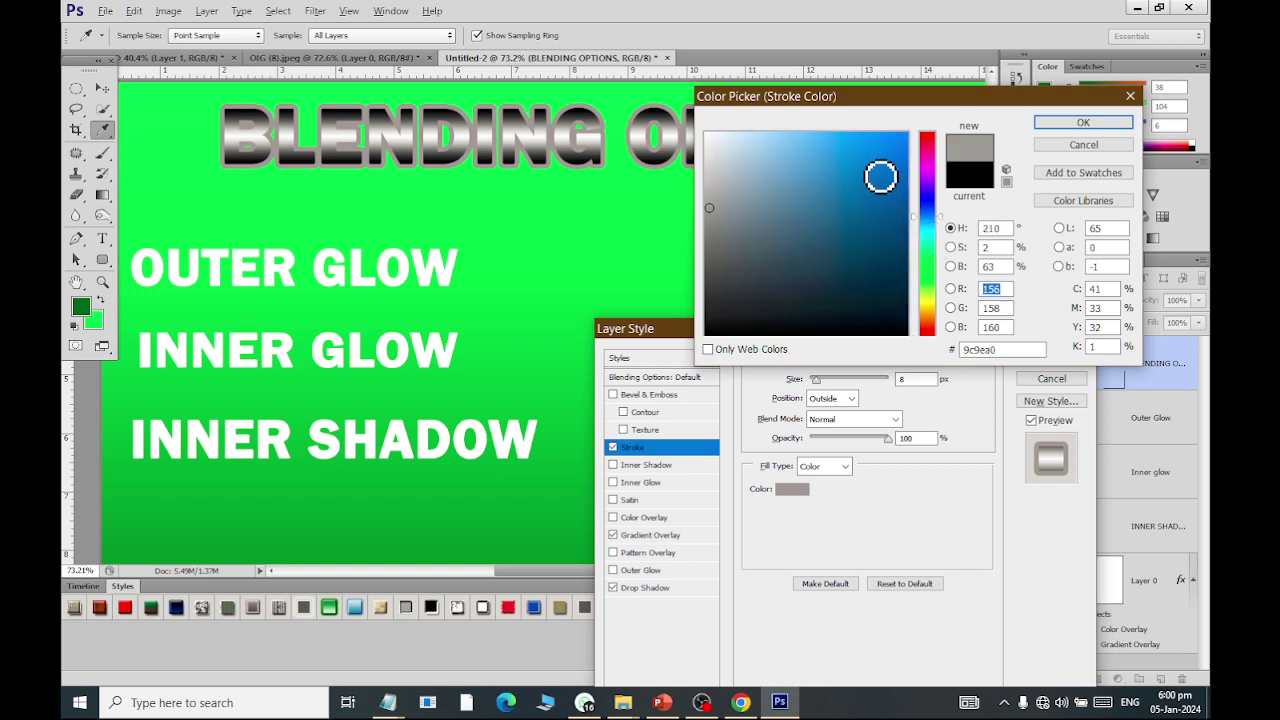
left_click(881, 177)
left_click(713, 222)
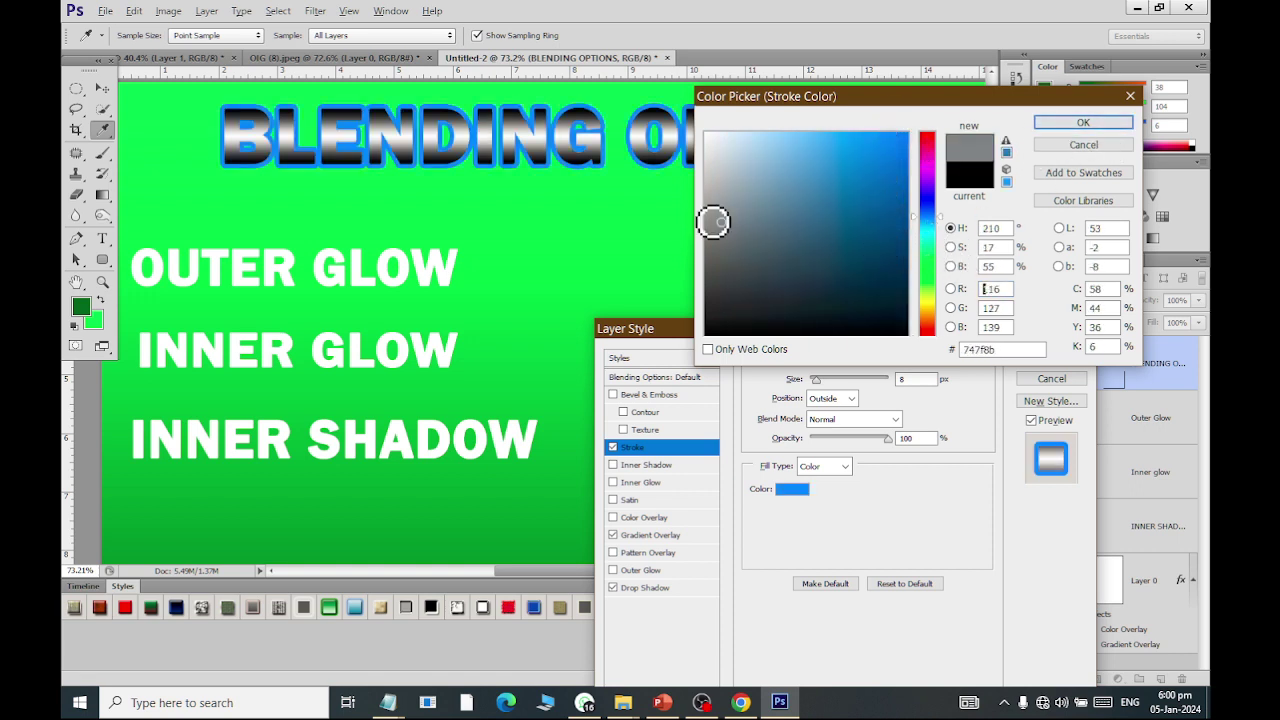
left_click(769, 157)
left_click(811, 152)
left_click(924, 254)
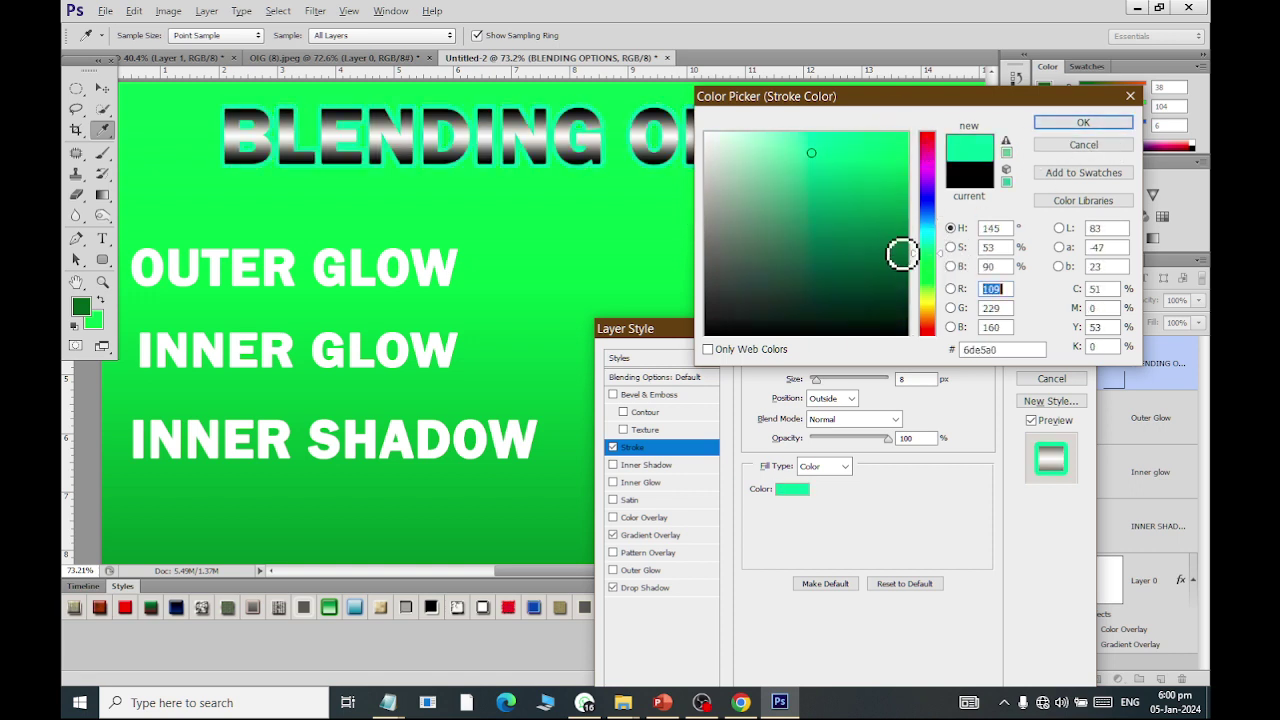
left_click_drag(894, 180, 891, 133)
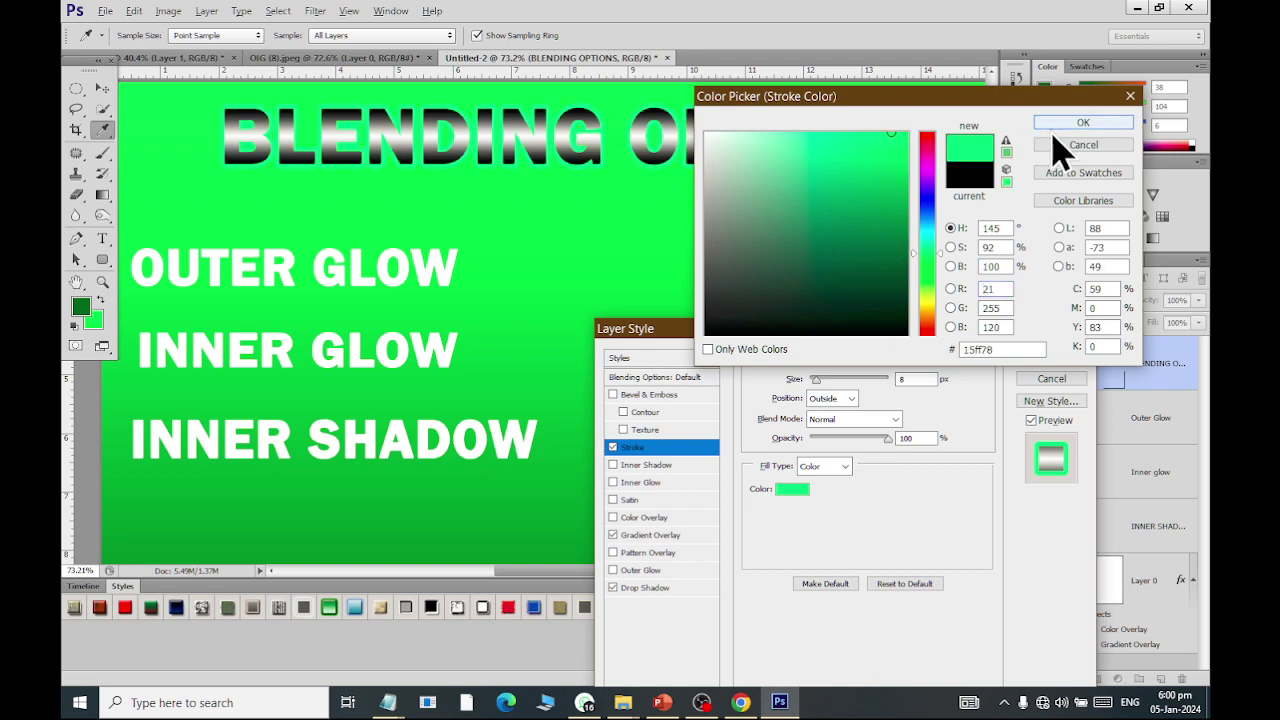
left_click(861, 314)
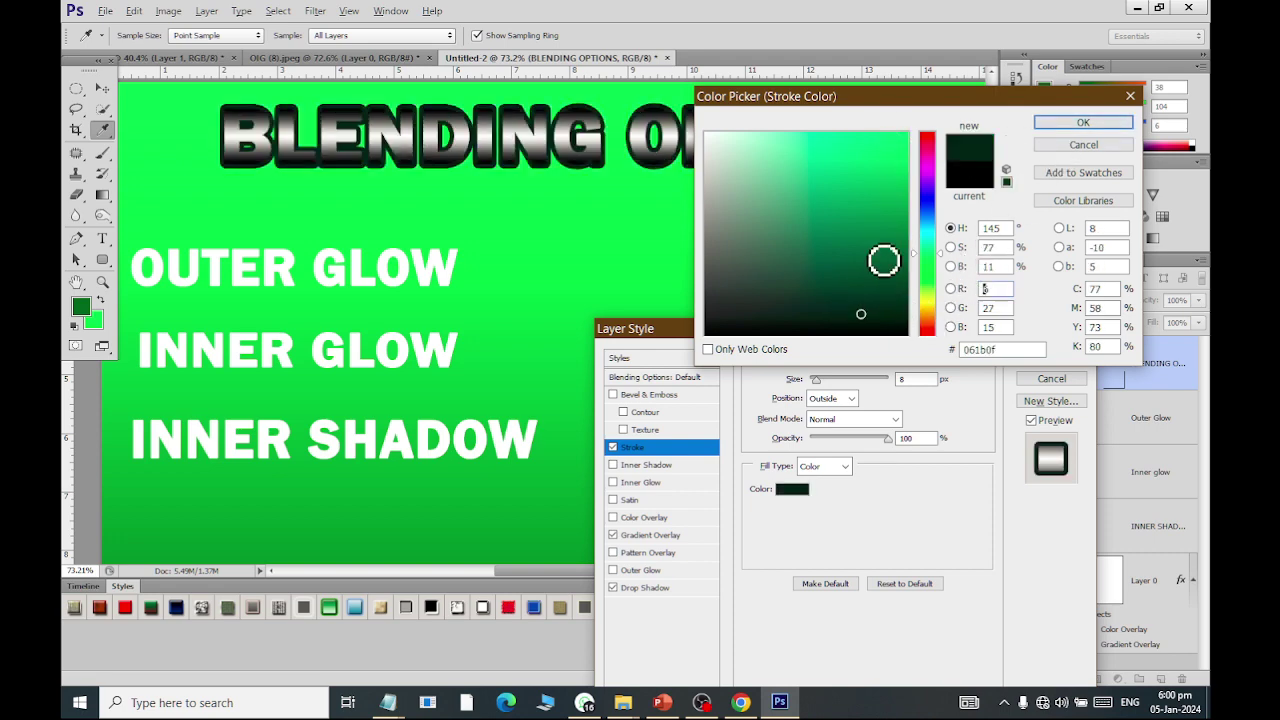
left_click(1068, 128)
Step: Thin the stroke slightly, set the drop shadow size to about 13, and apply the styles
left_click_drag(829, 389, 816, 388)
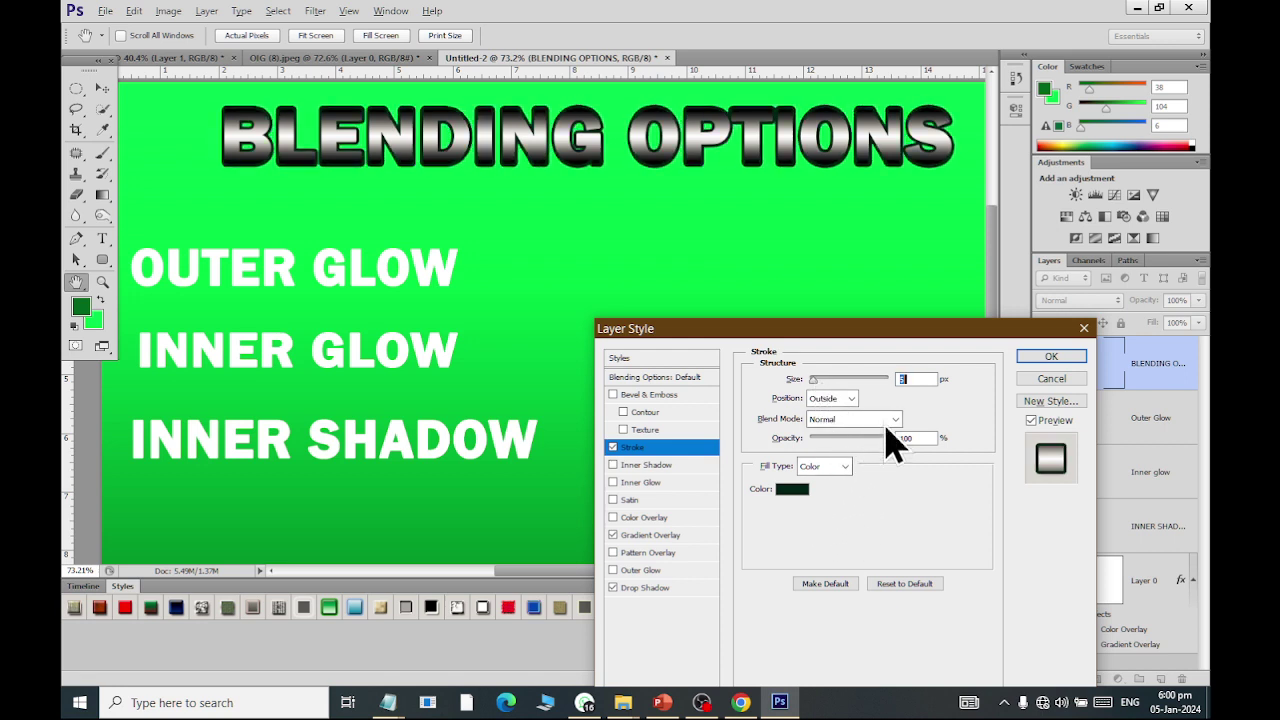
left_click(640, 588)
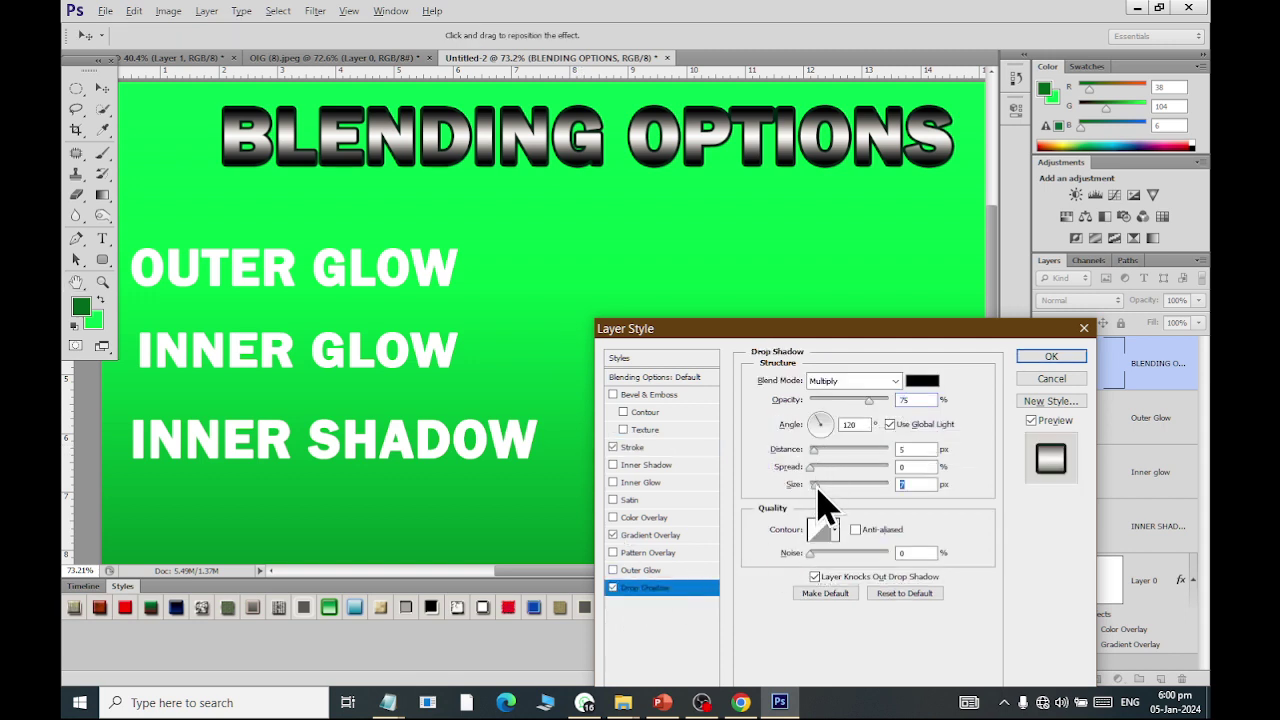
left_click_drag(818, 487, 827, 487)
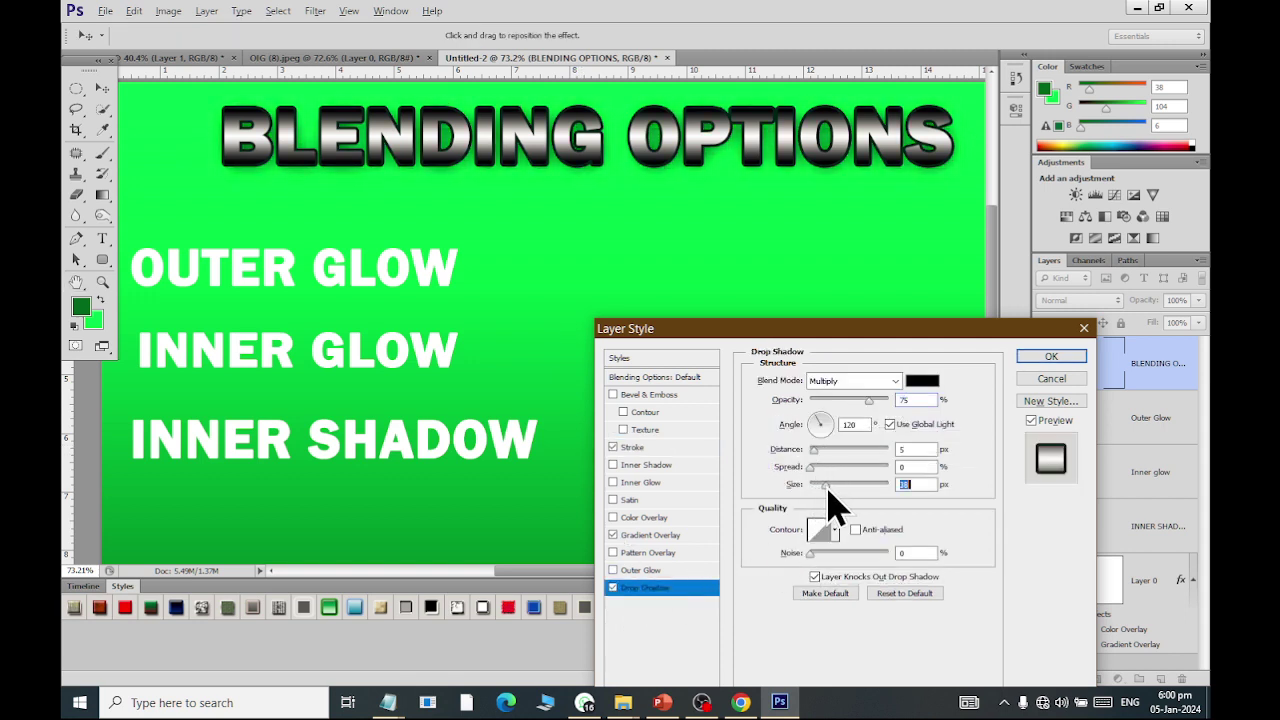
left_click_drag(827, 488, 830, 488)
left_click(1040, 358)
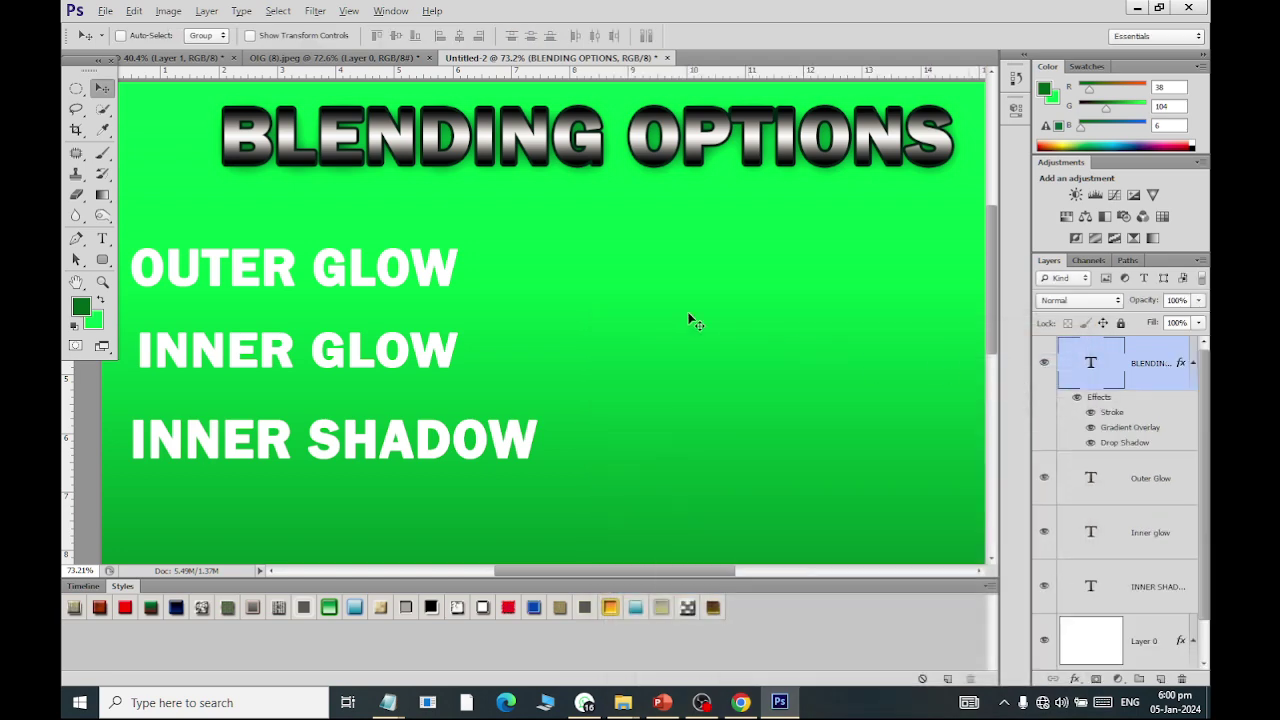
Step: Zoom out and back in to show the white OUTER GLOW, INNER GLOW and INNER SHADOW labels larger
scroll(560, 205, "down", 2)
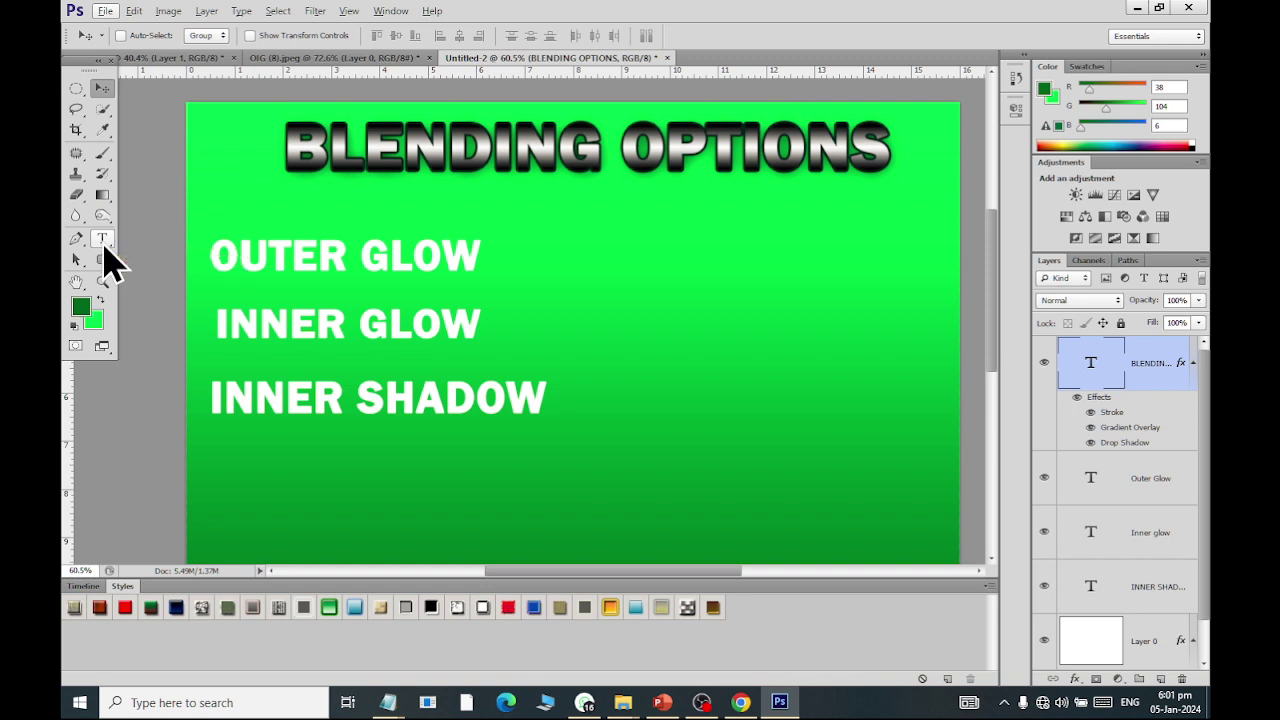
scroll(230, 240, "up", 1)
scroll(230, 240, "up", 2)
scroll(232, 241, "up", 2)
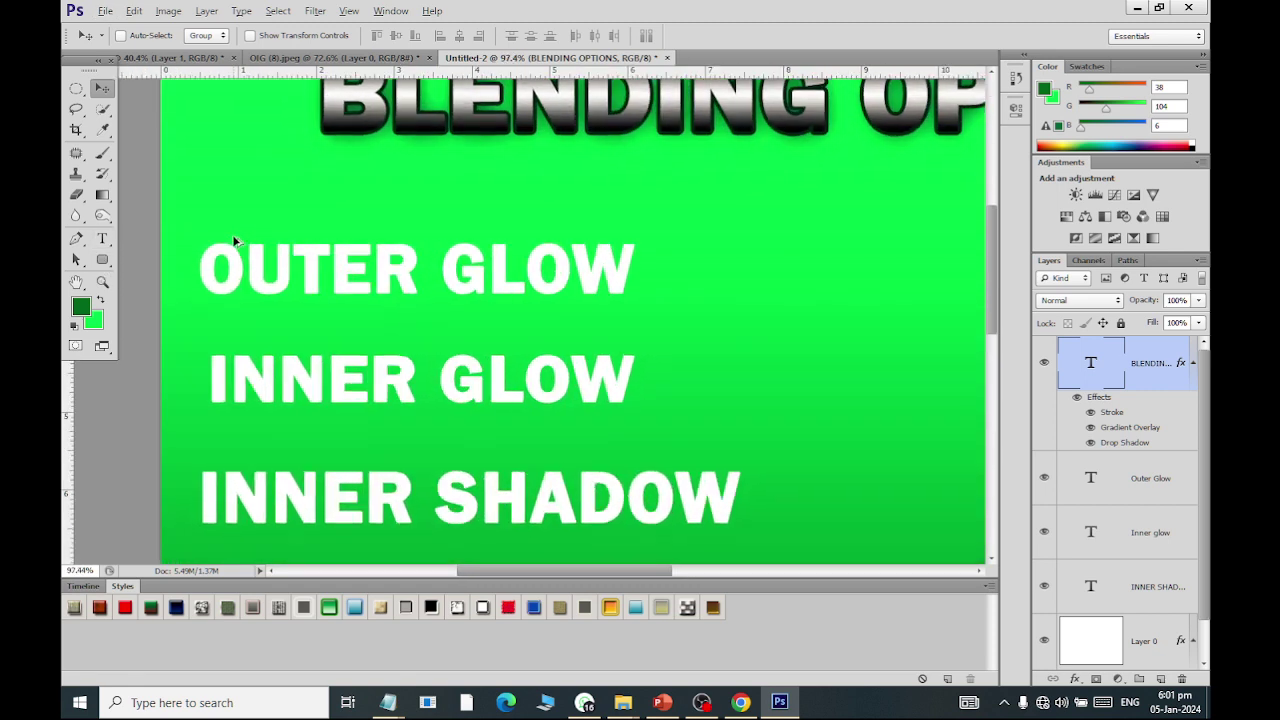
Step: Select the OUTER GLOW layer, open its Blending Options and enable Outer Glow
left_click(1160, 488)
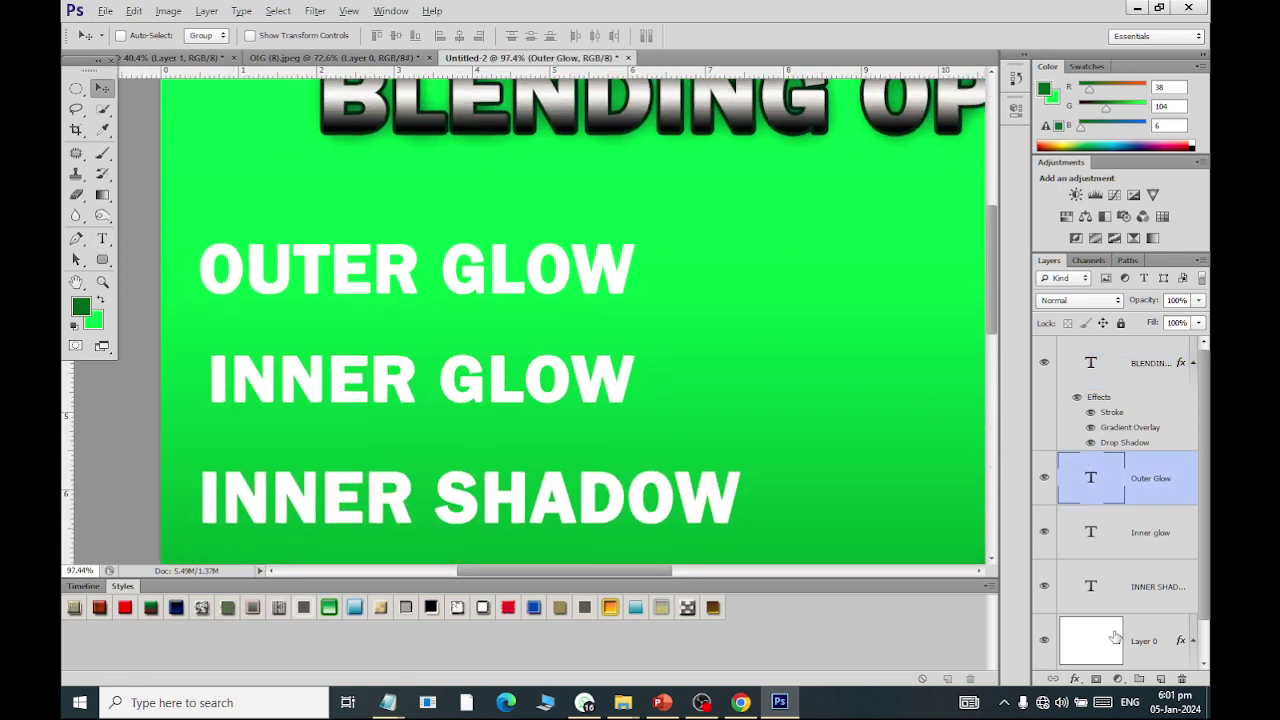
left_click(1075, 679)
left_click(1094, 490)
left_click_drag(680, 330, 787, 154)
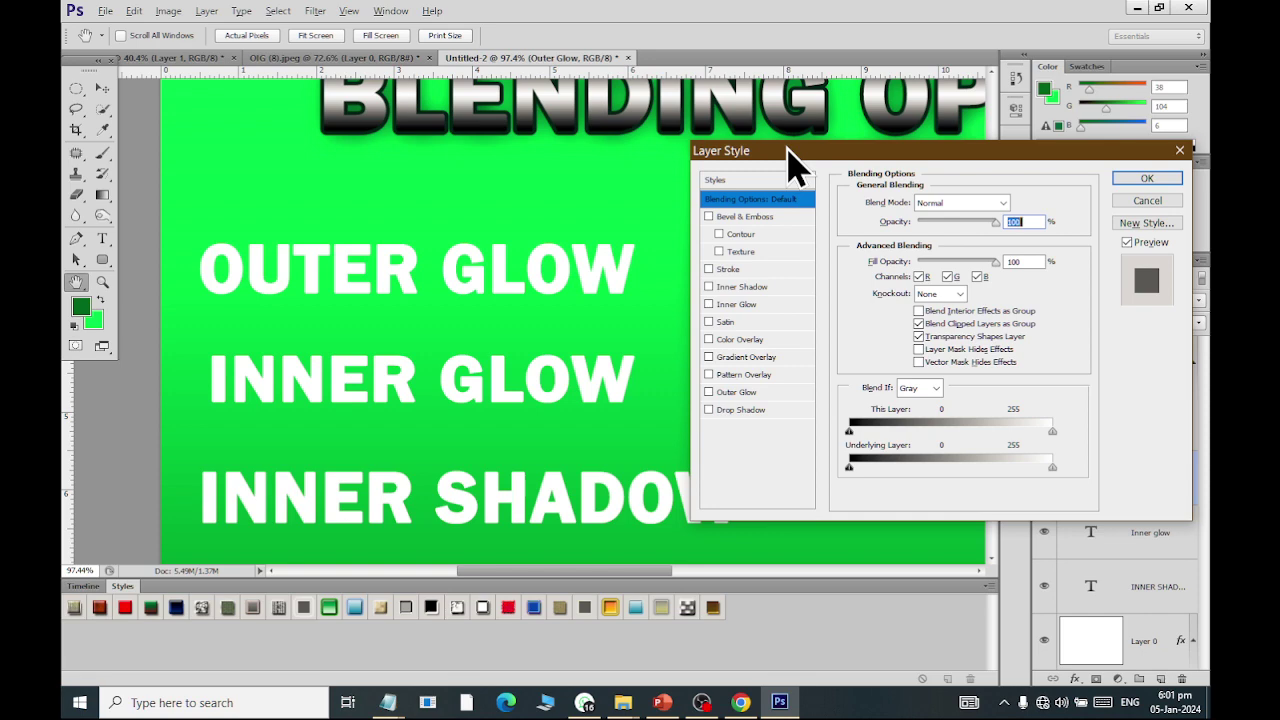
left_click(734, 395)
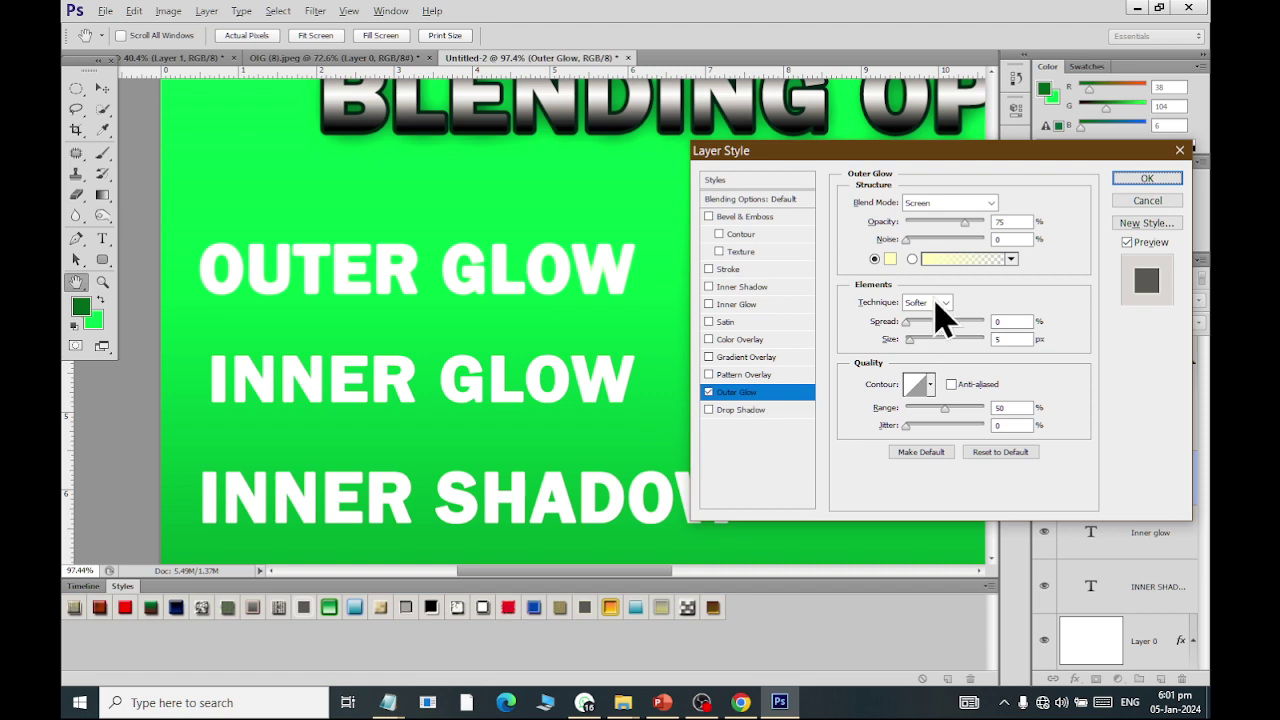
Step: Give the Outer Glow Normal mode, dark colour 202002, 39% spread and 16 px size
left_click(960, 205)
left_click(950, 207)
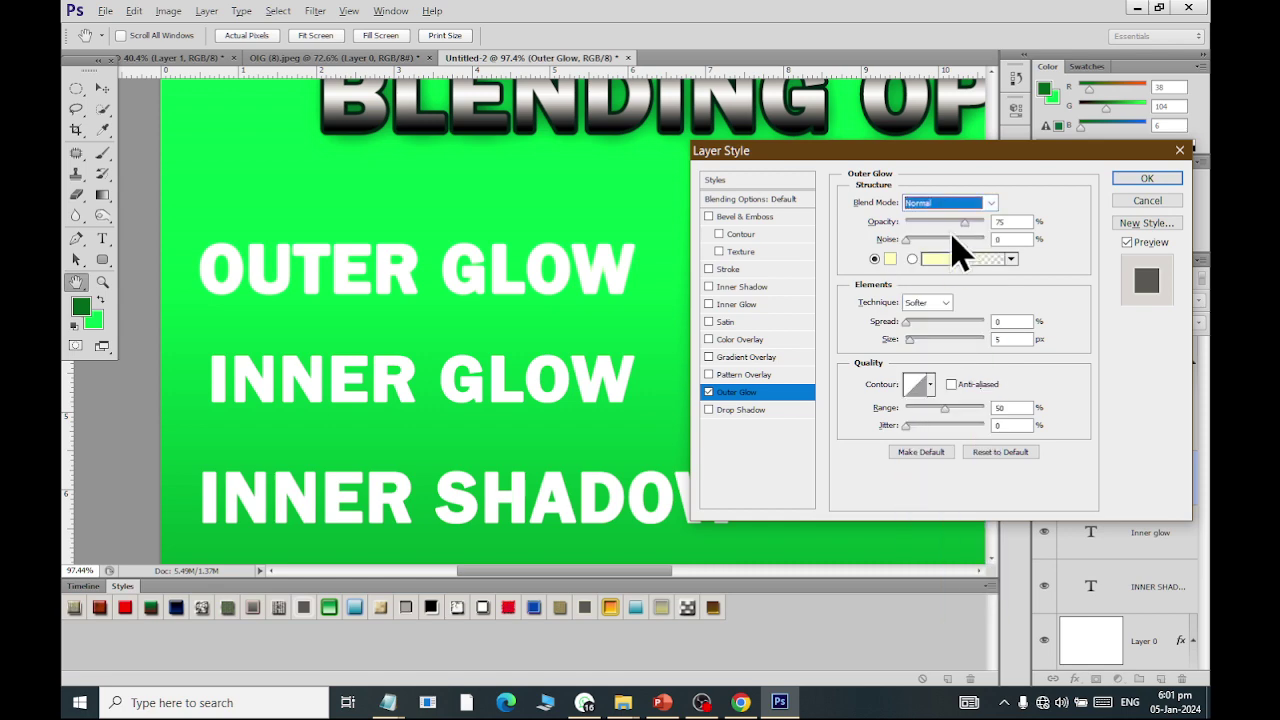
left_click(889, 259)
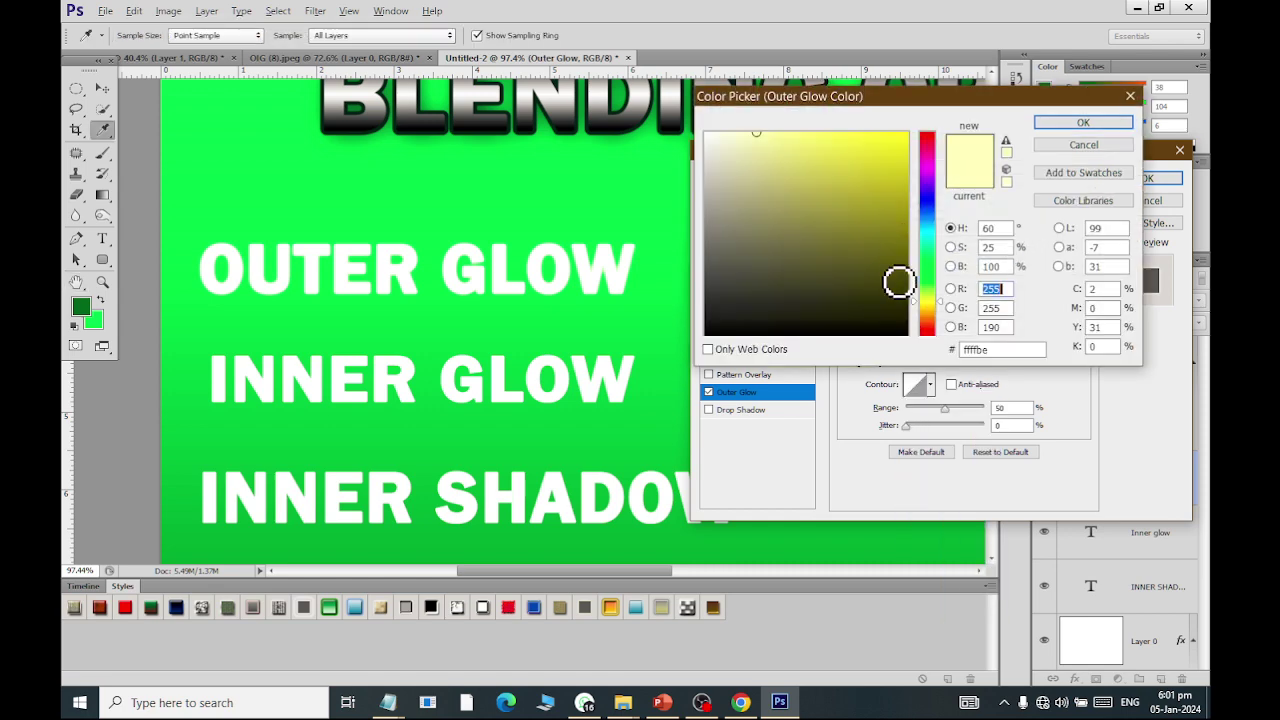
left_click(893, 310)
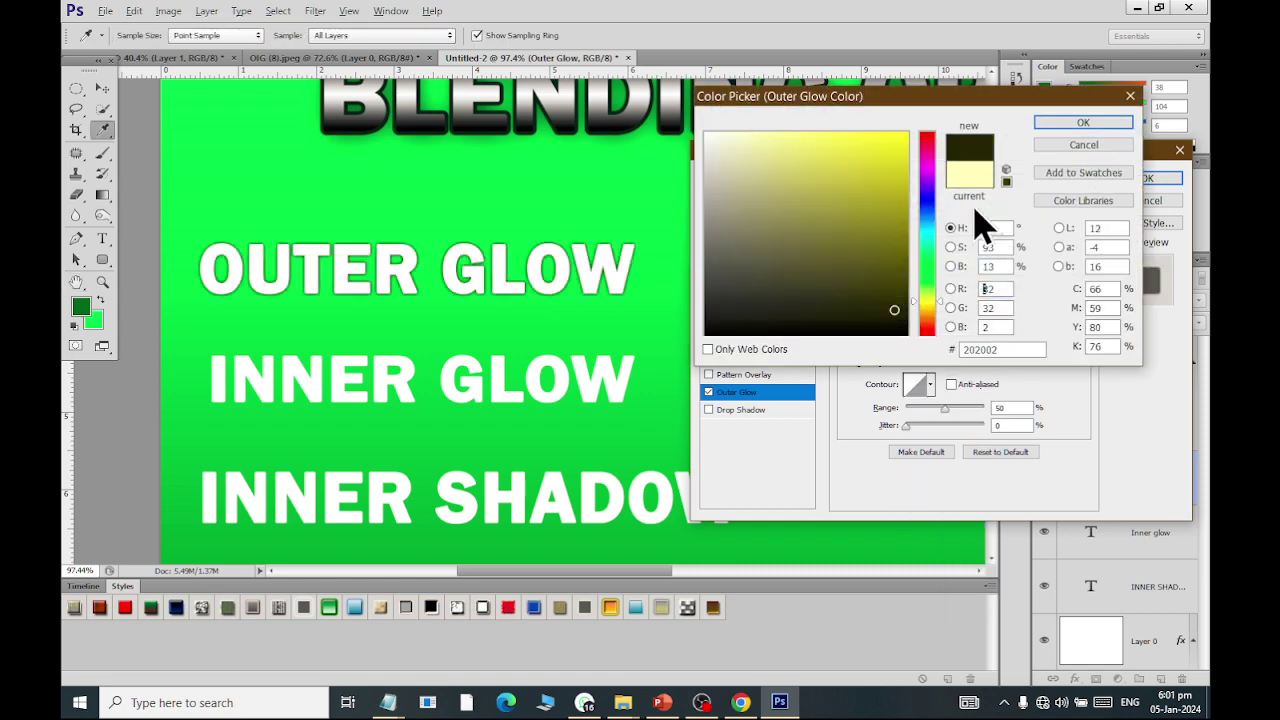
left_click(1080, 123)
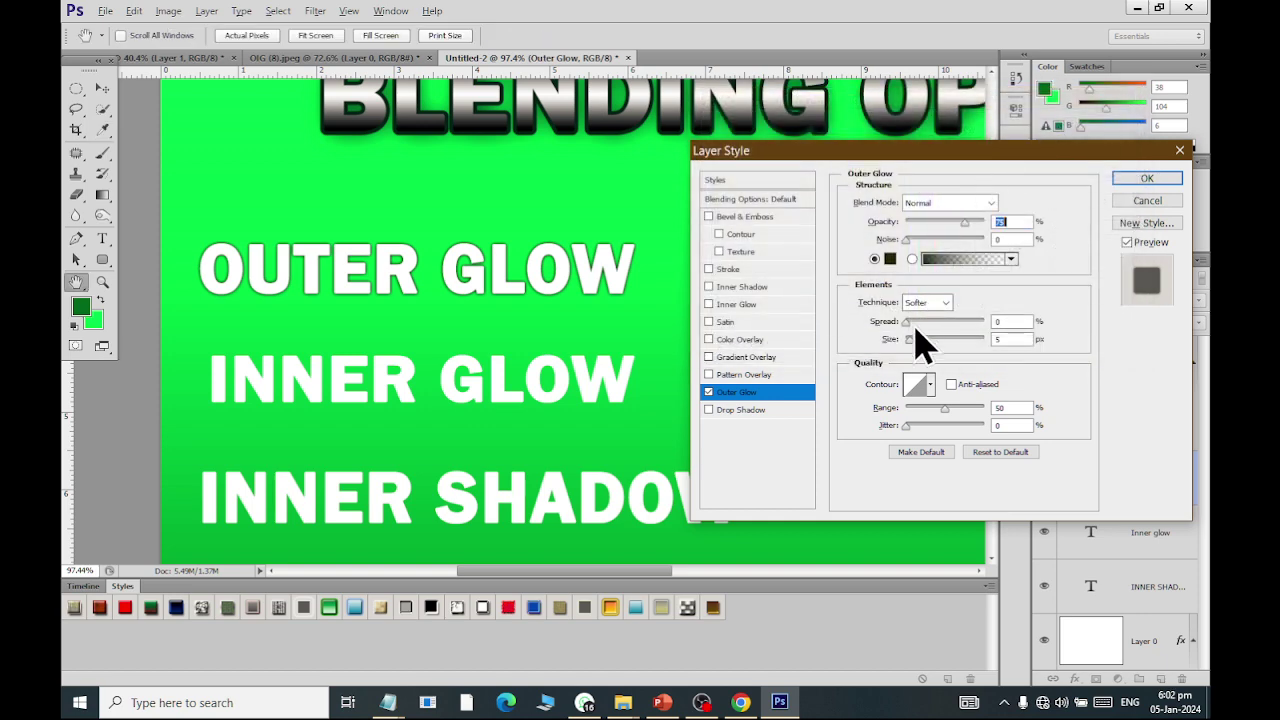
mouse_move(910, 339)
left_mouse_down()
mouse_move(921, 345)
mouse_move(908, 342)
mouse_move(936, 323)
mouse_move(914, 340)
left_mouse_up()
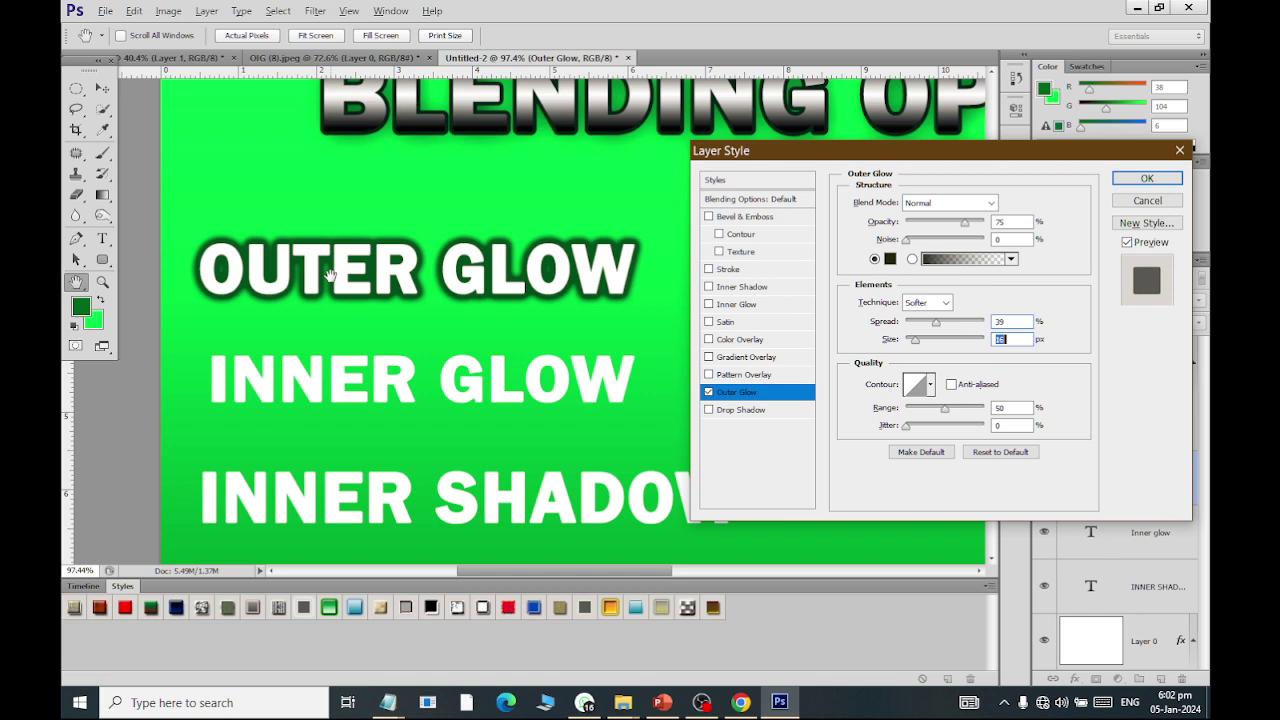
Step: Raise the Outer Glow range to 99%
left_click(1143, 180)
mouse_move(944, 412)
left_mouse_down()
mouse_move(929, 413)
mouse_move(1000, 420)
mouse_move(900, 420)
left_mouse_up()
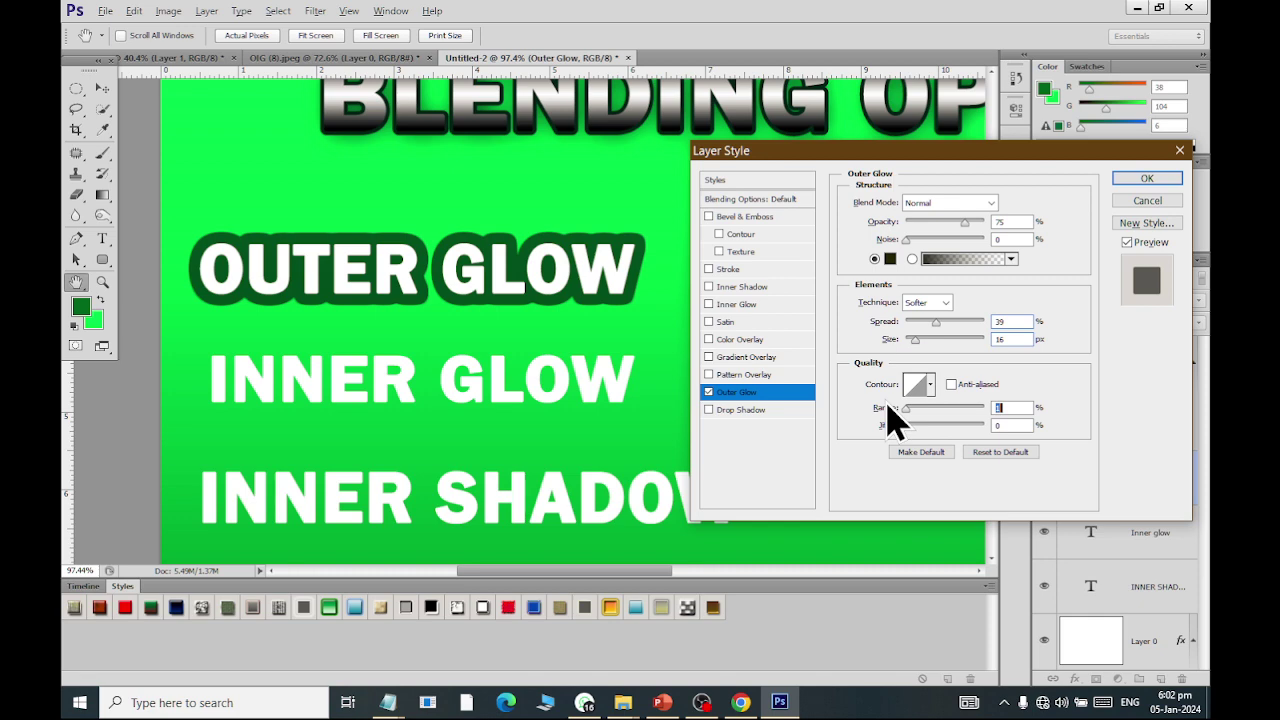
left_click_drag(898, 410, 988, 408)
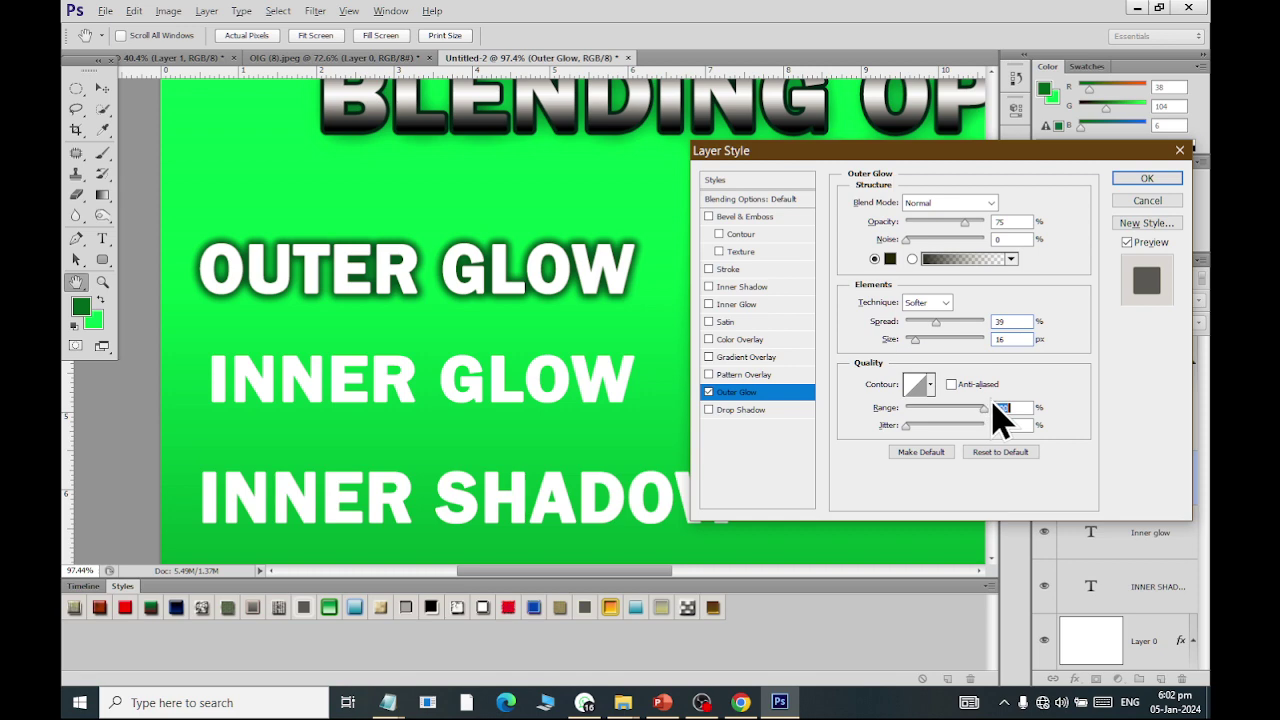
mouse_move(991, 410)
left_mouse_down()
mouse_move(963, 410)
mouse_move(986, 410)
left_mouse_up()
Step: Preview several glow contour presets, then return to the Linear contour
left_click(929, 385)
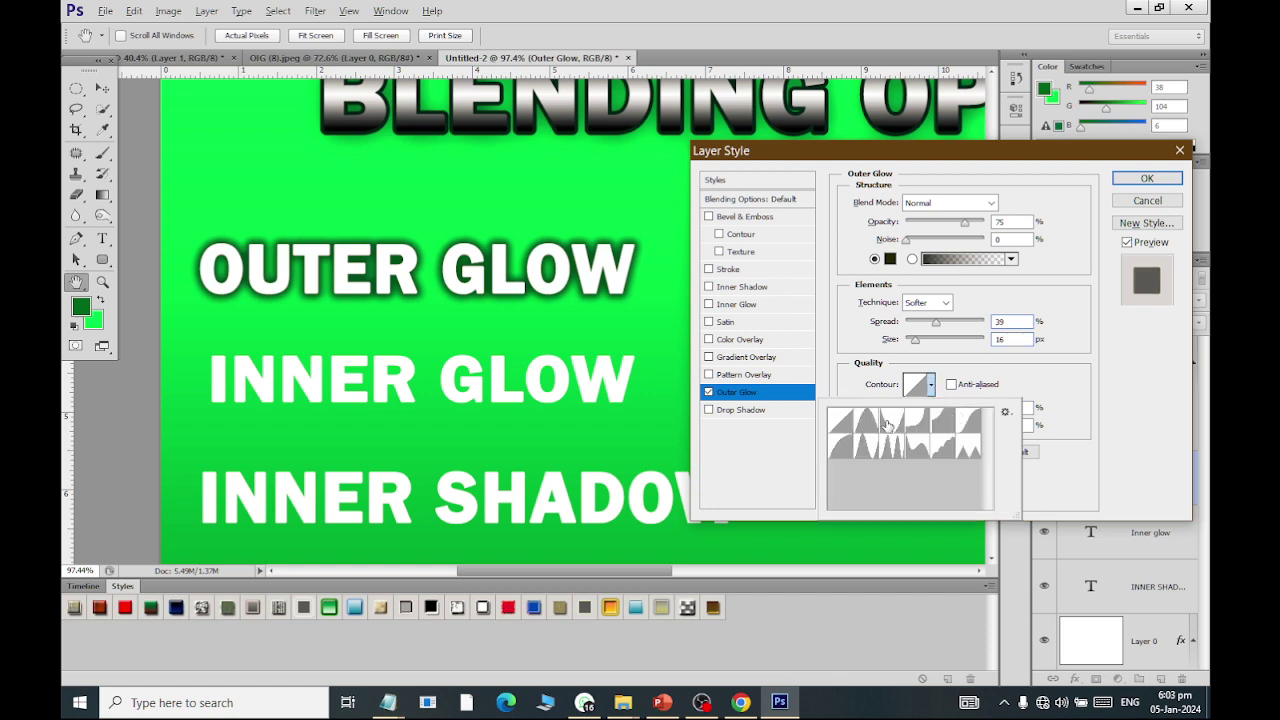
left_click(917, 422)
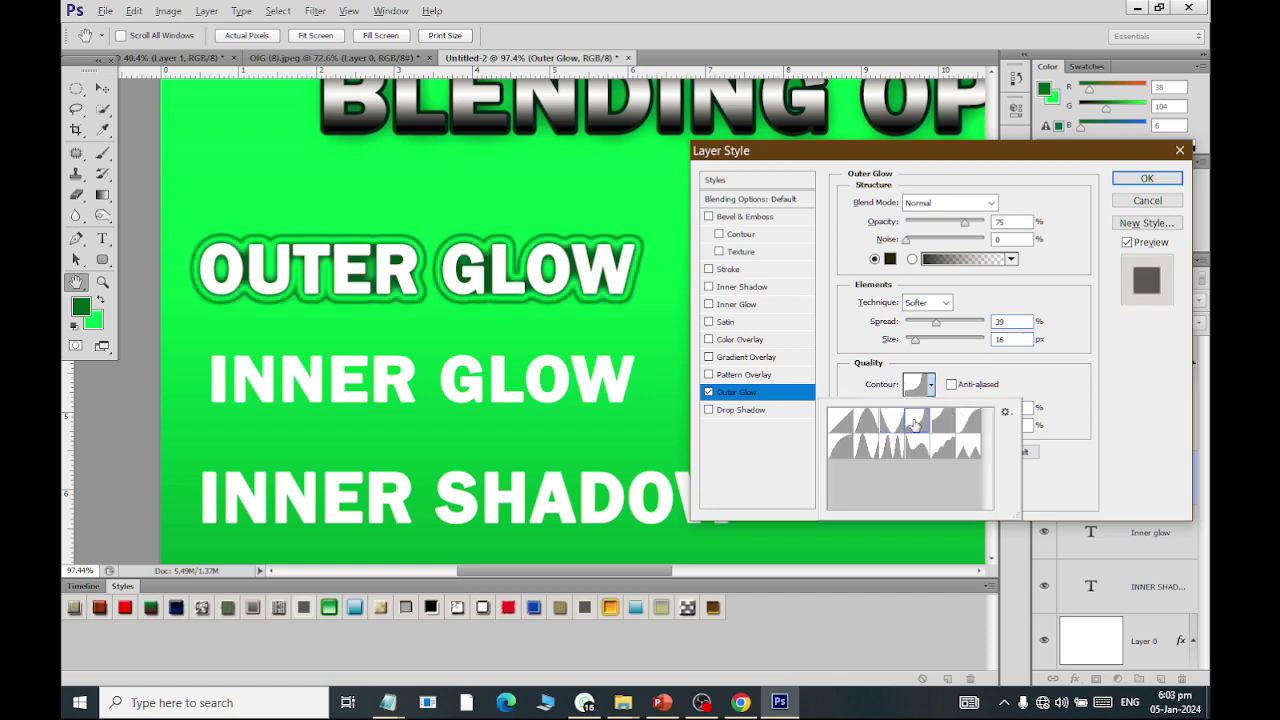
left_click(938, 427)
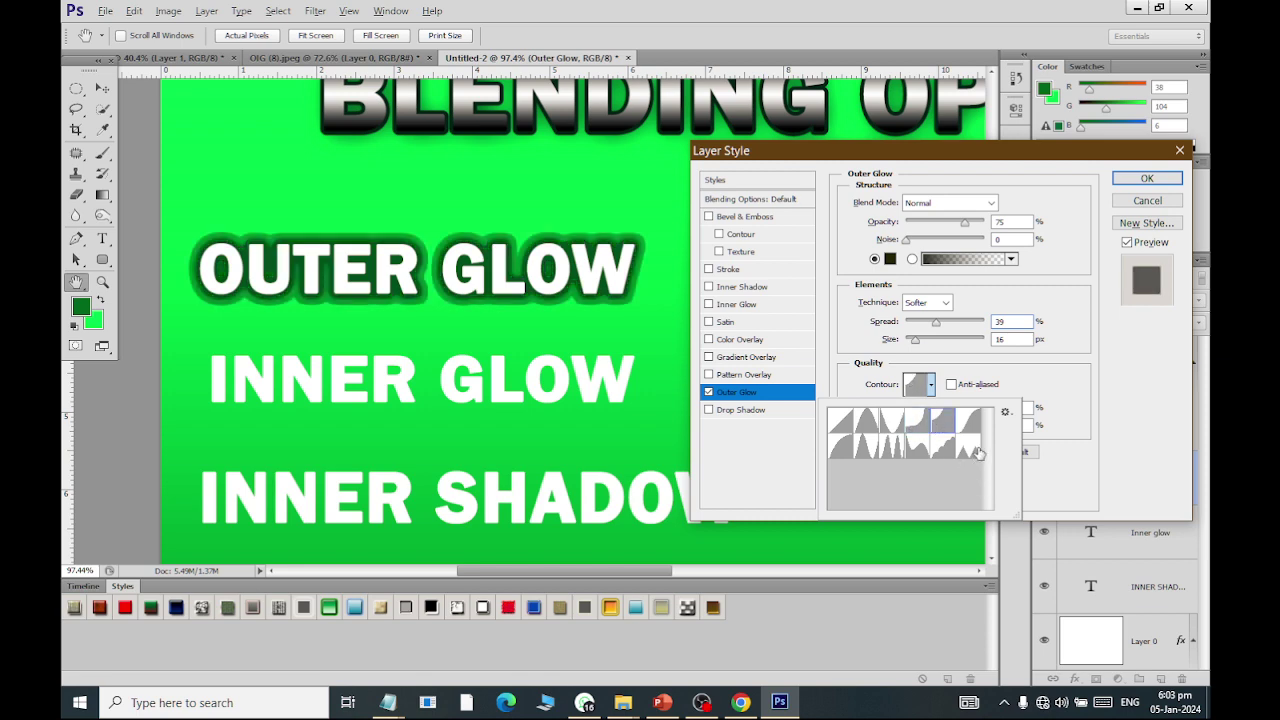
left_click(942, 447)
left_click(891, 447)
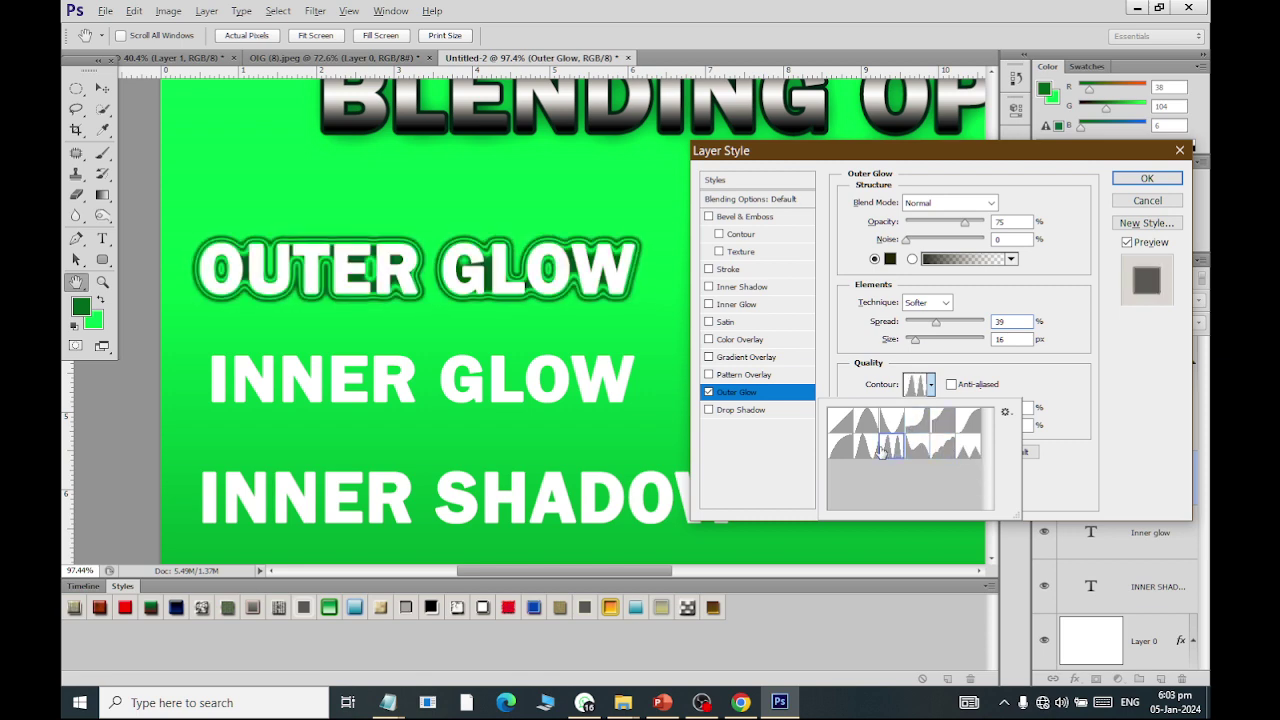
left_click(866, 445)
left_click(837, 456)
left_click(840, 420)
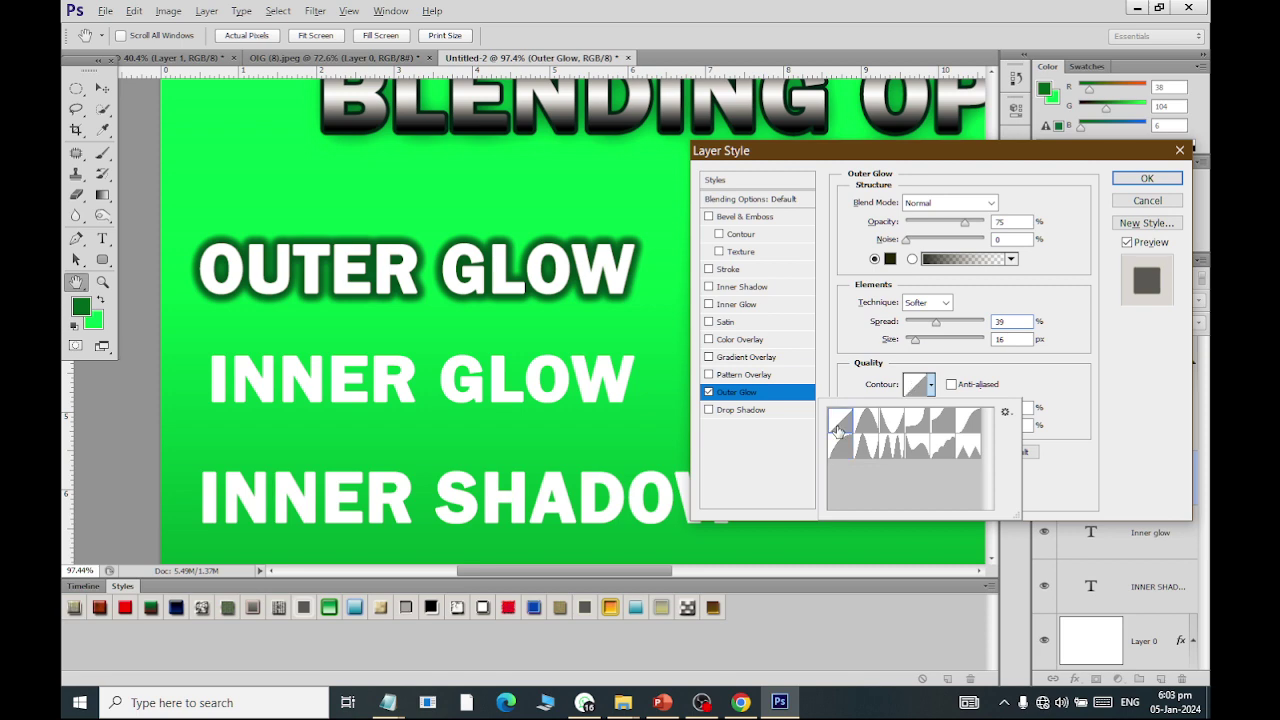
left_click(870, 338)
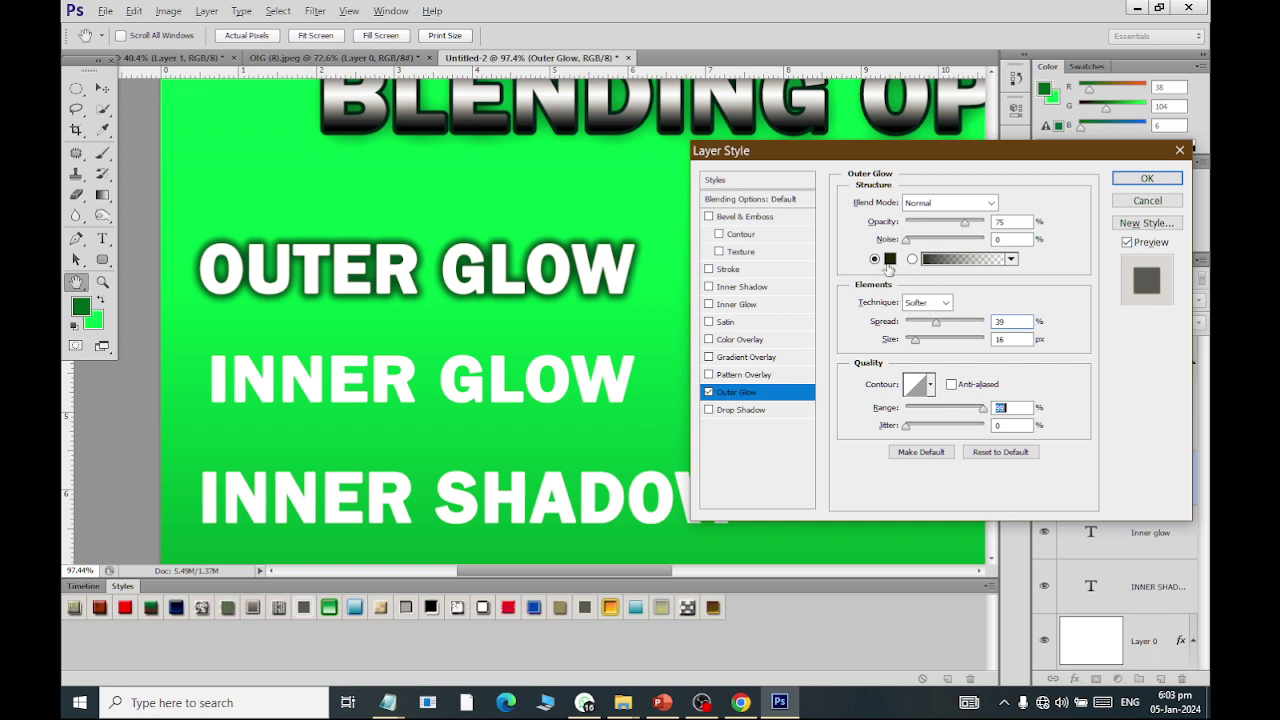
Step: Switch the glow to an orange-yellow gradient and reduce its spread
left_click(911, 259)
left_click(1011, 259)
left_click(914, 318)
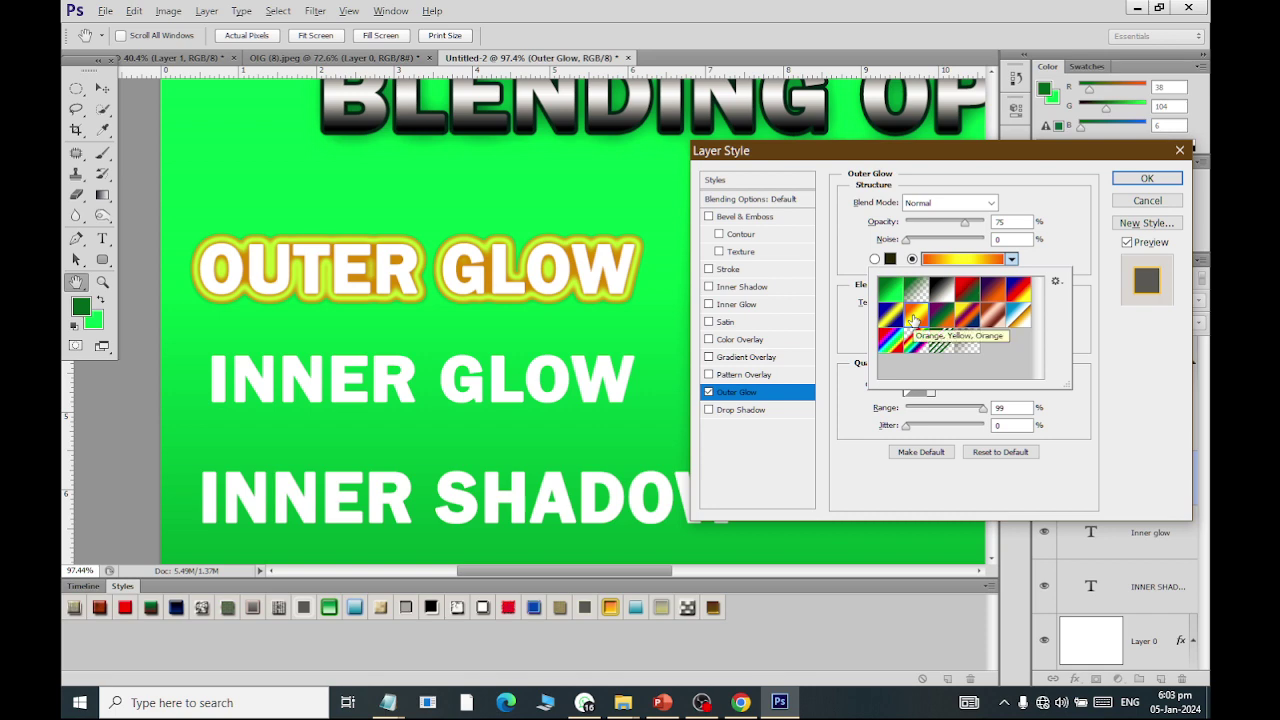
left_click(849, 300)
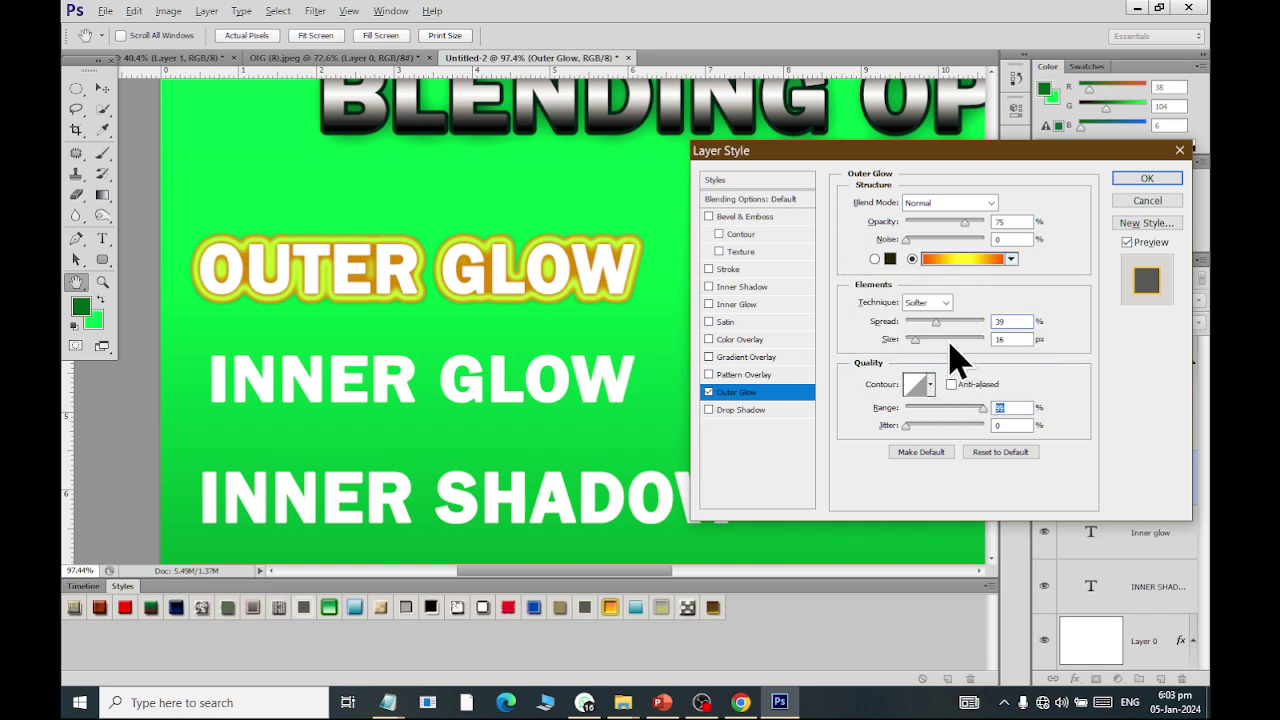
left_click(912, 339)
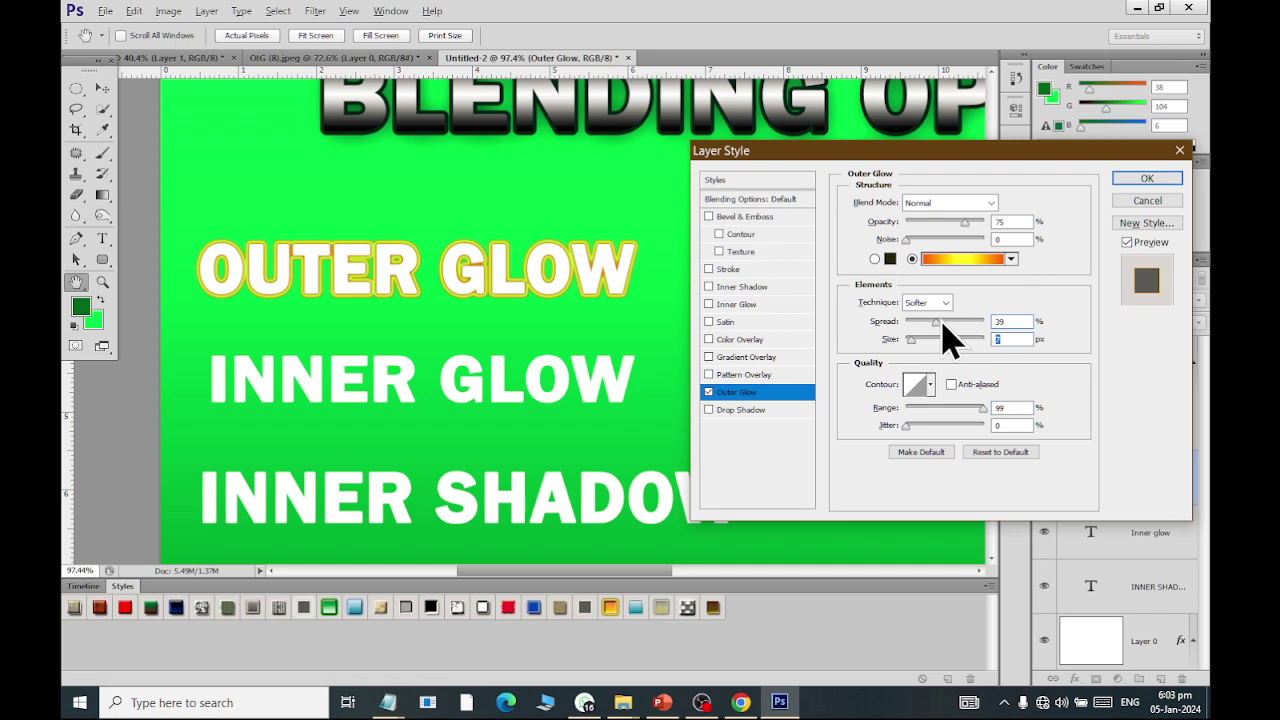
mouse_move(943, 329)
left_mouse_down()
mouse_move(957, 334)
mouse_move(914, 340)
left_mouse_up()
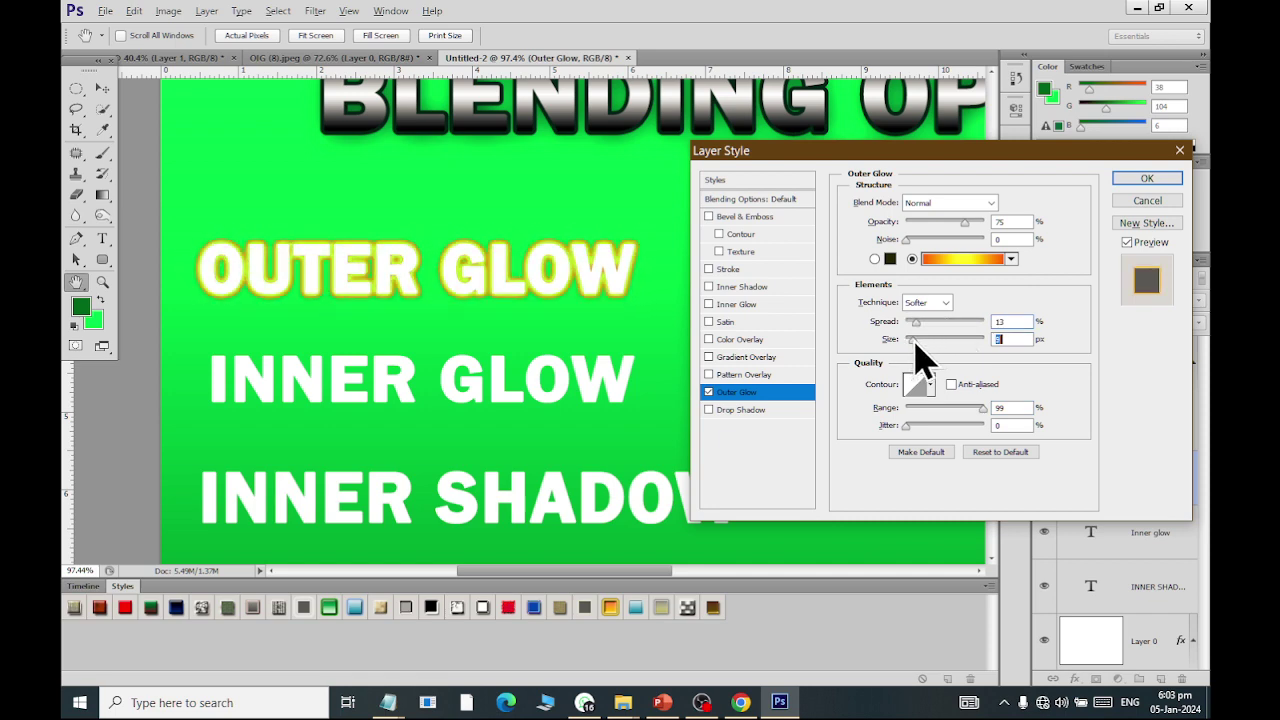
Step: Choose the blue-red-yellow glow gradient with 17% spread, 27 px size and lower range
left_click(1012, 259)
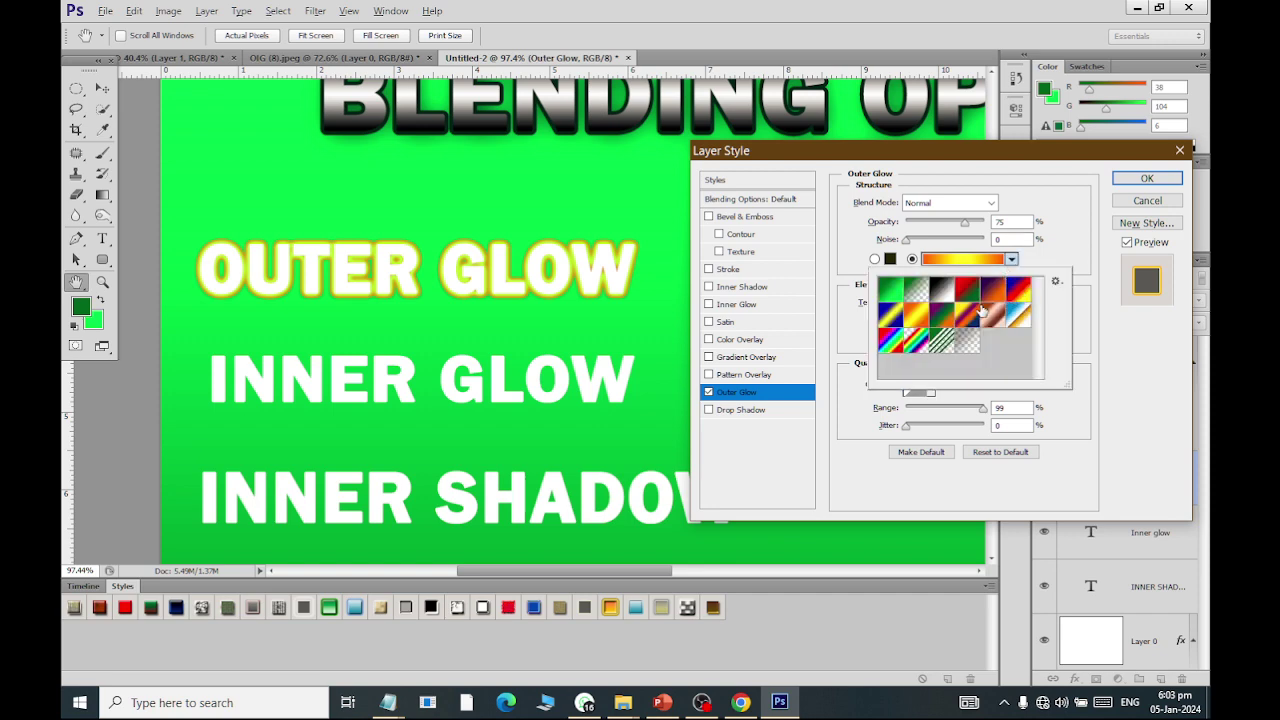
left_click(942, 292)
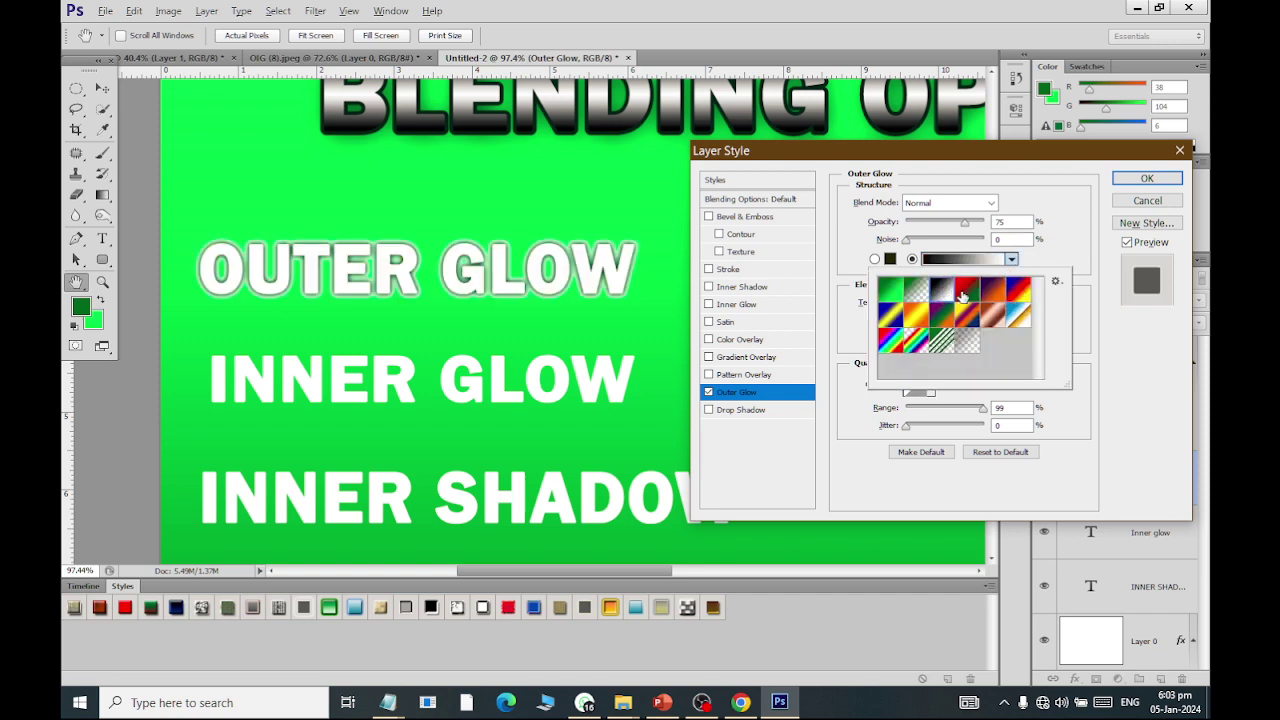
left_click(965, 292)
left_click(1012, 318)
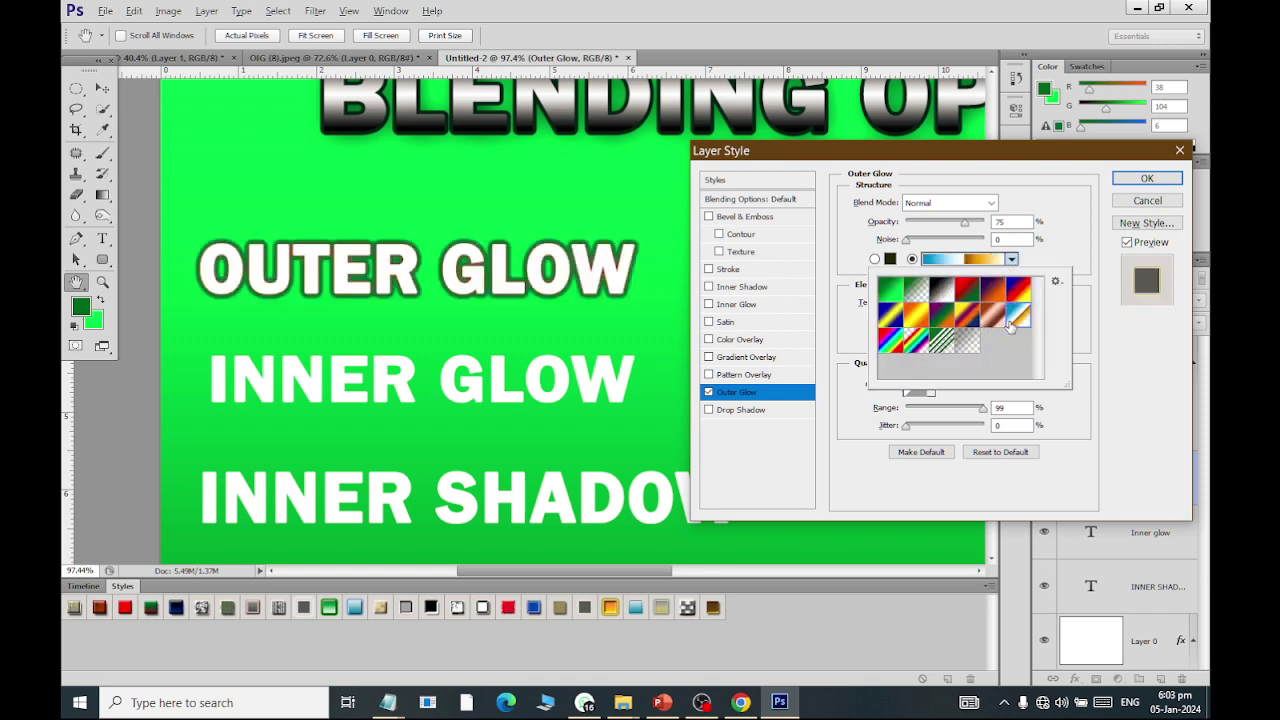
left_click(995, 291)
left_click(1008, 293)
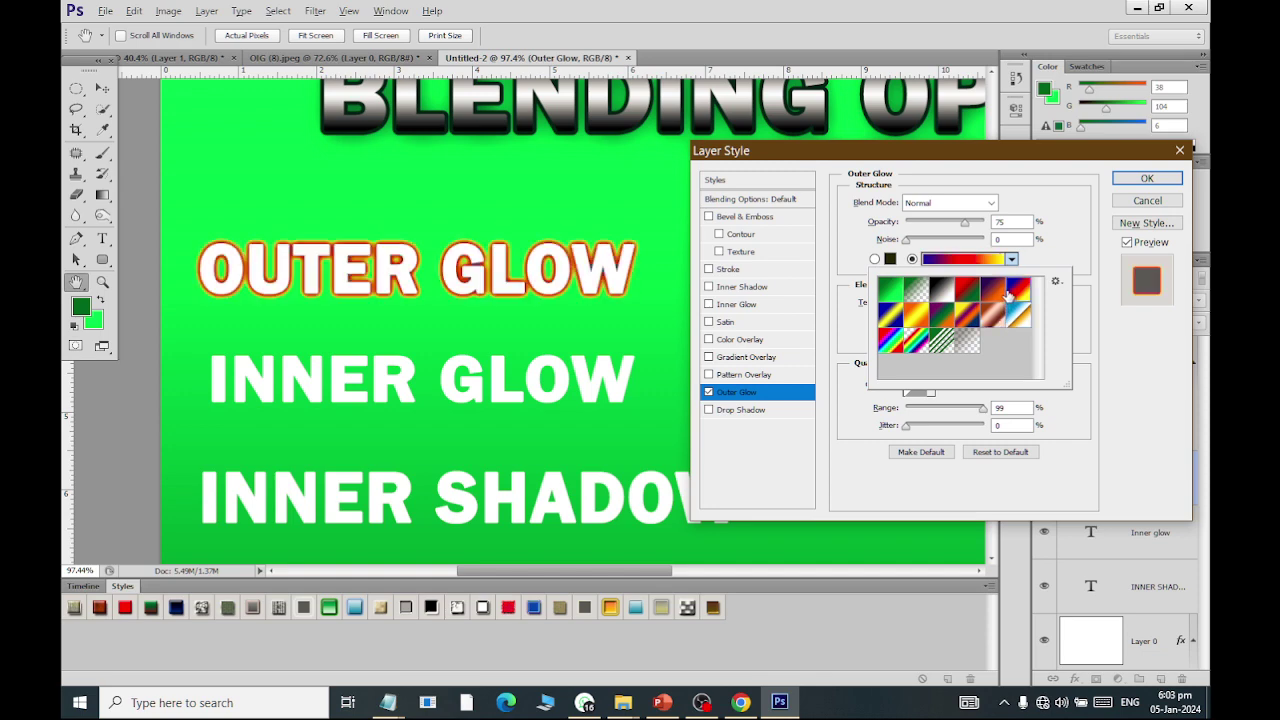
left_click(857, 280)
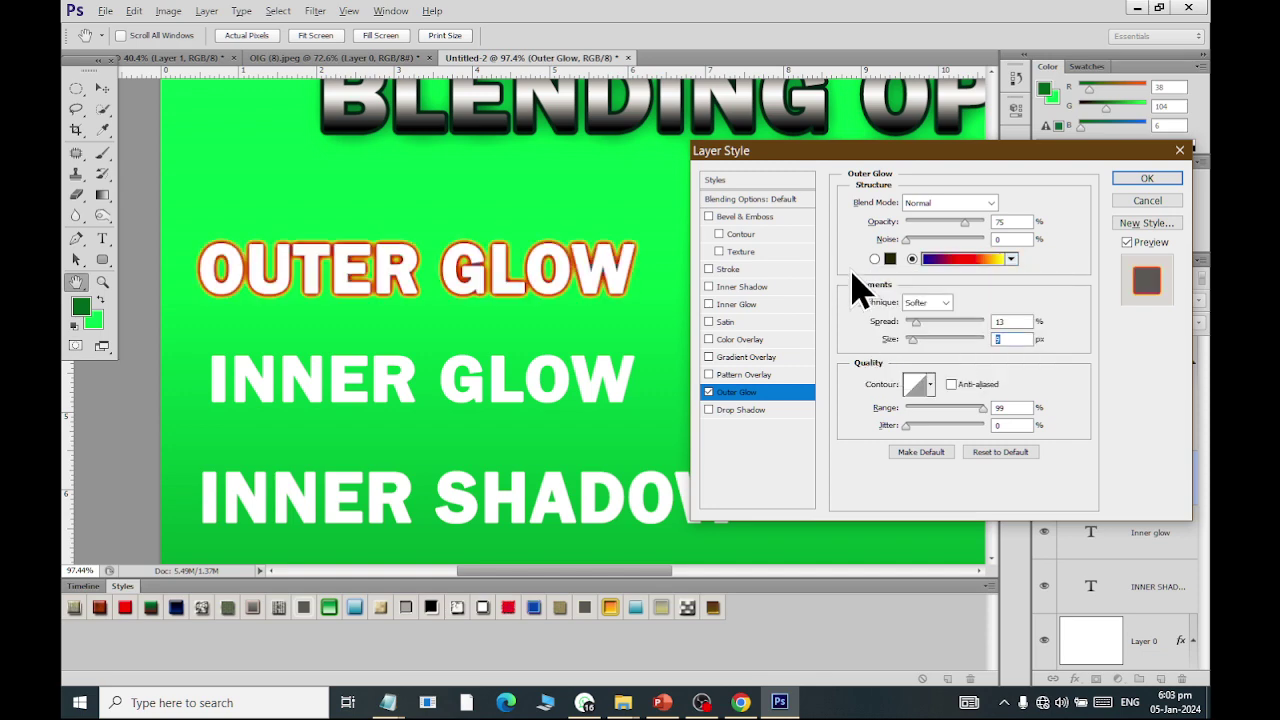
mouse_move(923, 341)
left_mouse_down()
mouse_move(912, 341)
mouse_move(928, 325)
mouse_move(908, 323)
mouse_move(919, 323)
left_mouse_up()
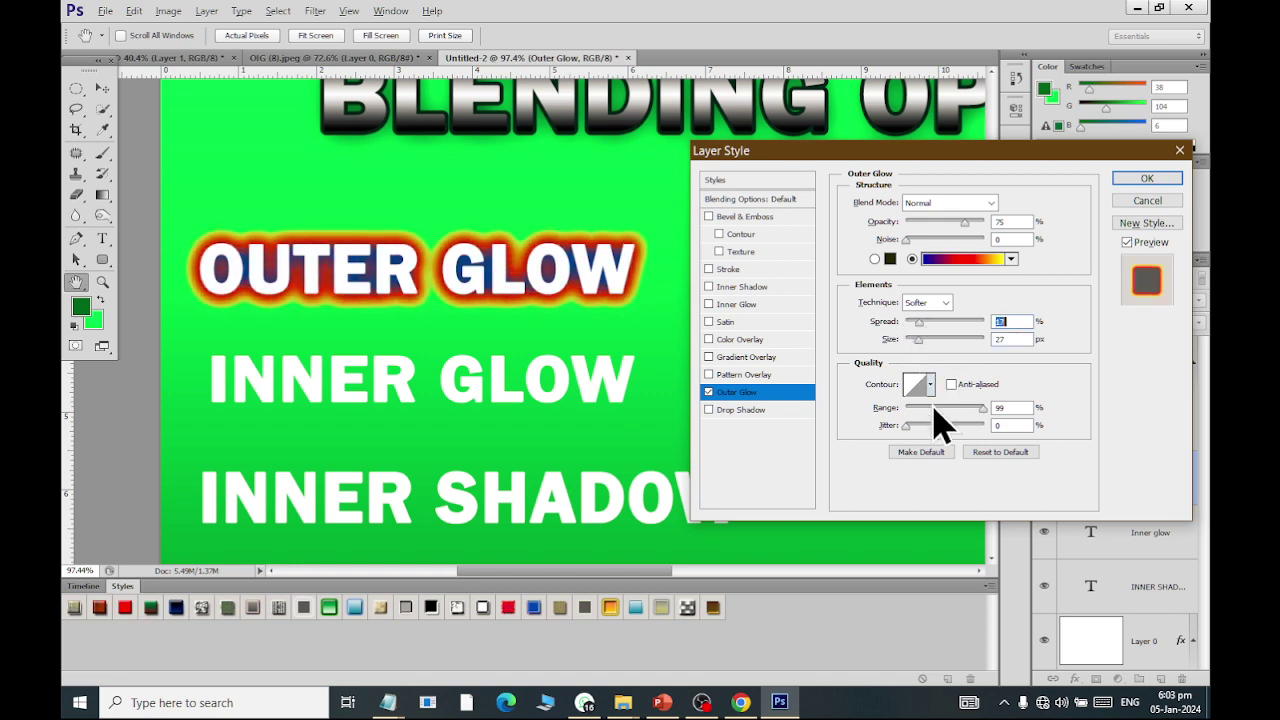
mouse_move(980, 416)
left_mouse_down()
mouse_move(931, 414)
mouse_move(998, 407)
mouse_move(940, 407)
mouse_move(951, 414)
left_mouse_up()
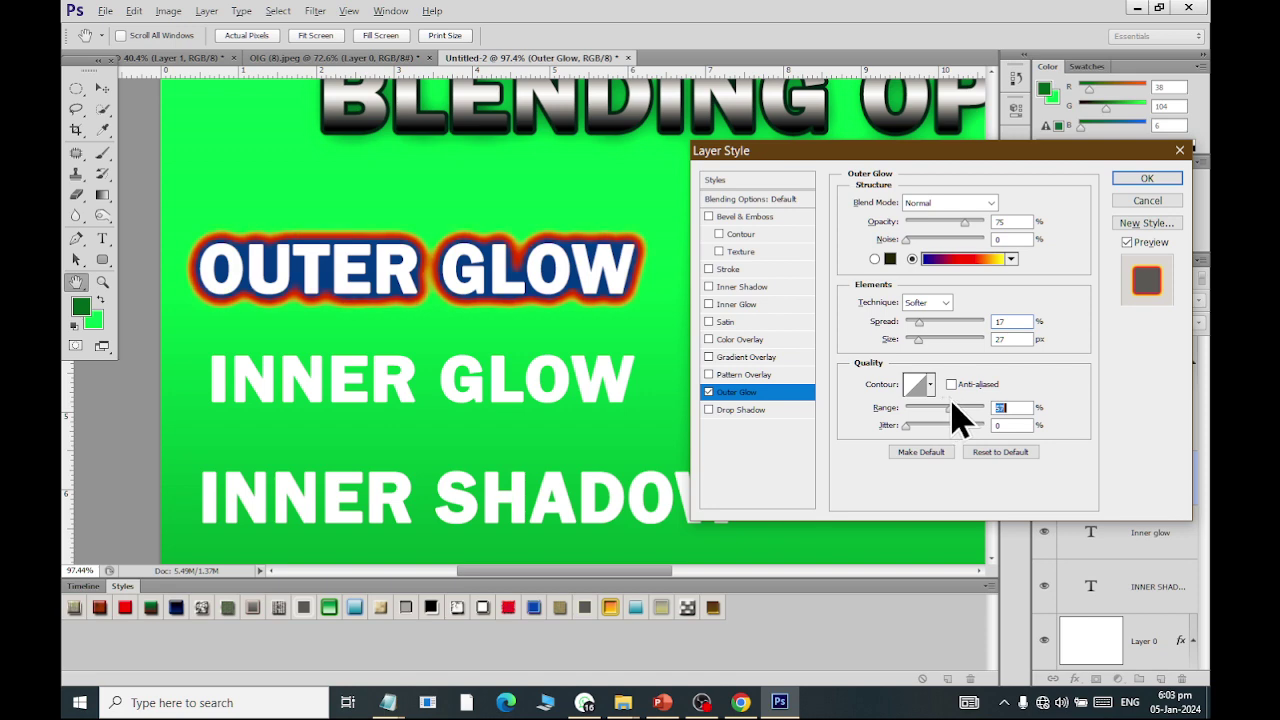
mouse_move(950, 410)
left_mouse_down()
mouse_move(897, 410)
mouse_move(962, 410)
mouse_move(950, 412)
left_mouse_up()
Step: Apply the Outer Glow, then create a new 1600×1200 Web-preset document at resolution 10
left_click(1147, 178)
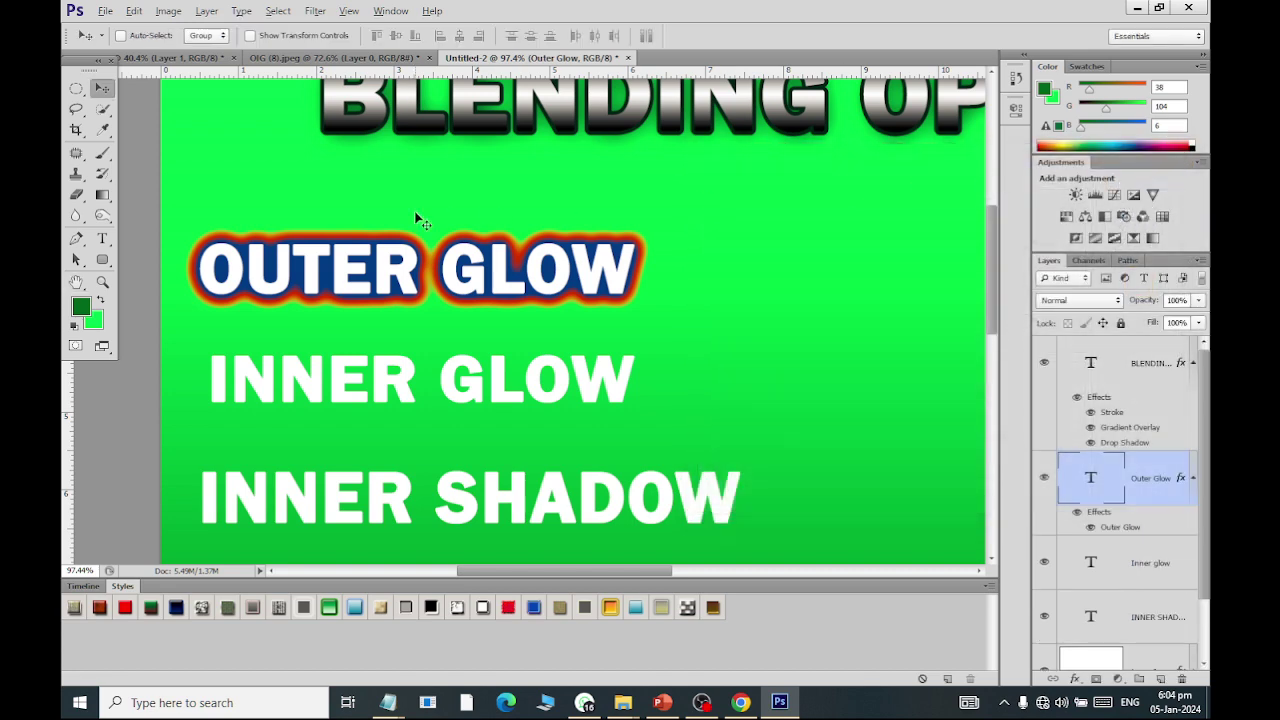
key("ctrl+n")
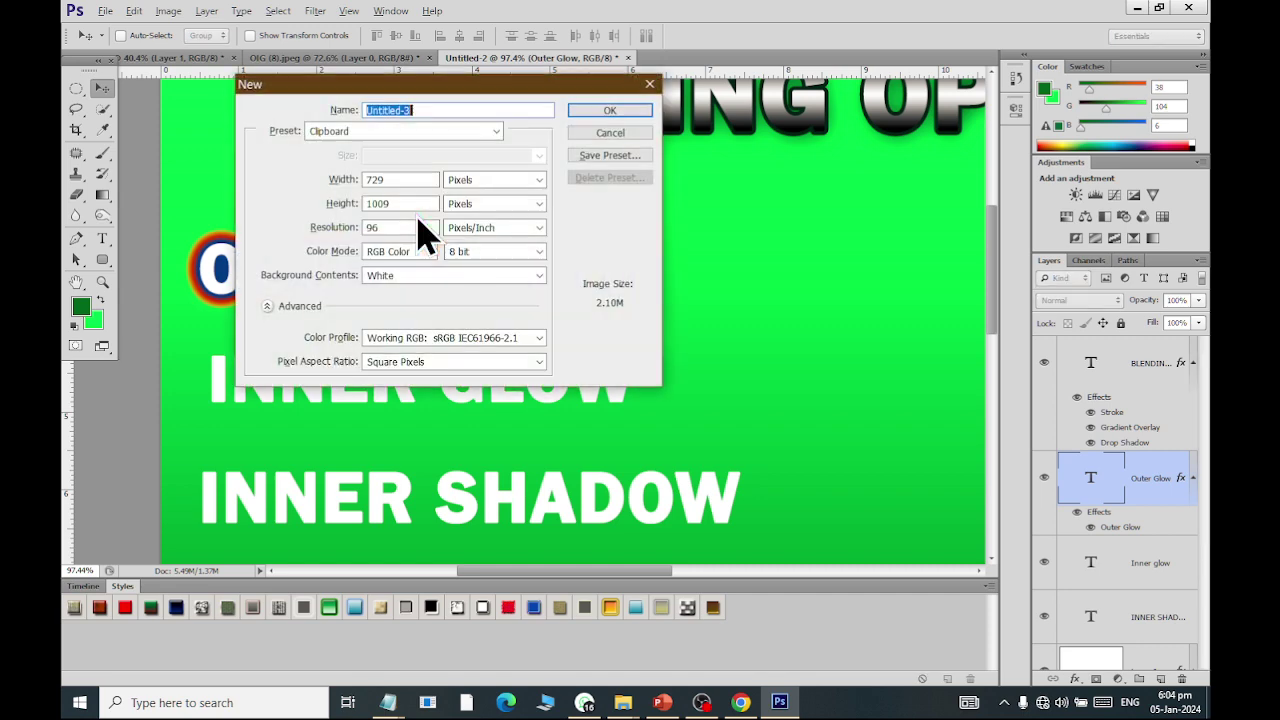
left_click(405, 131)
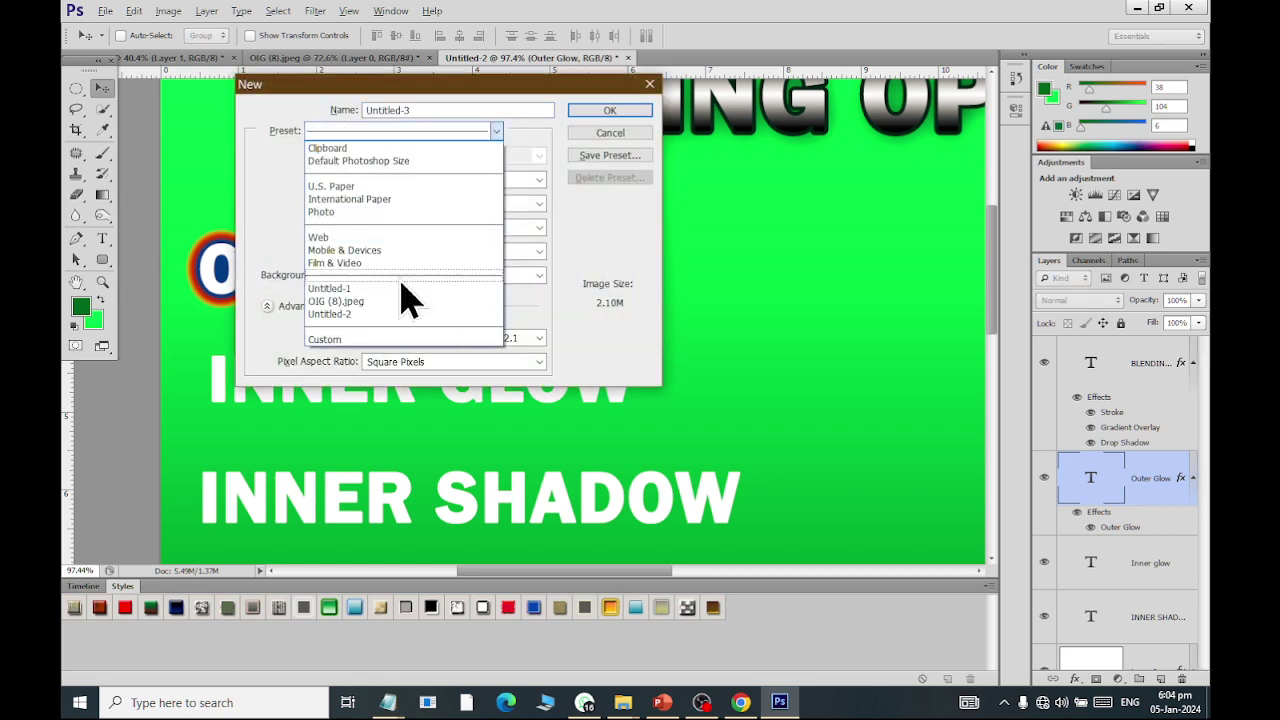
left_click(400, 238)
double_click(400, 227)
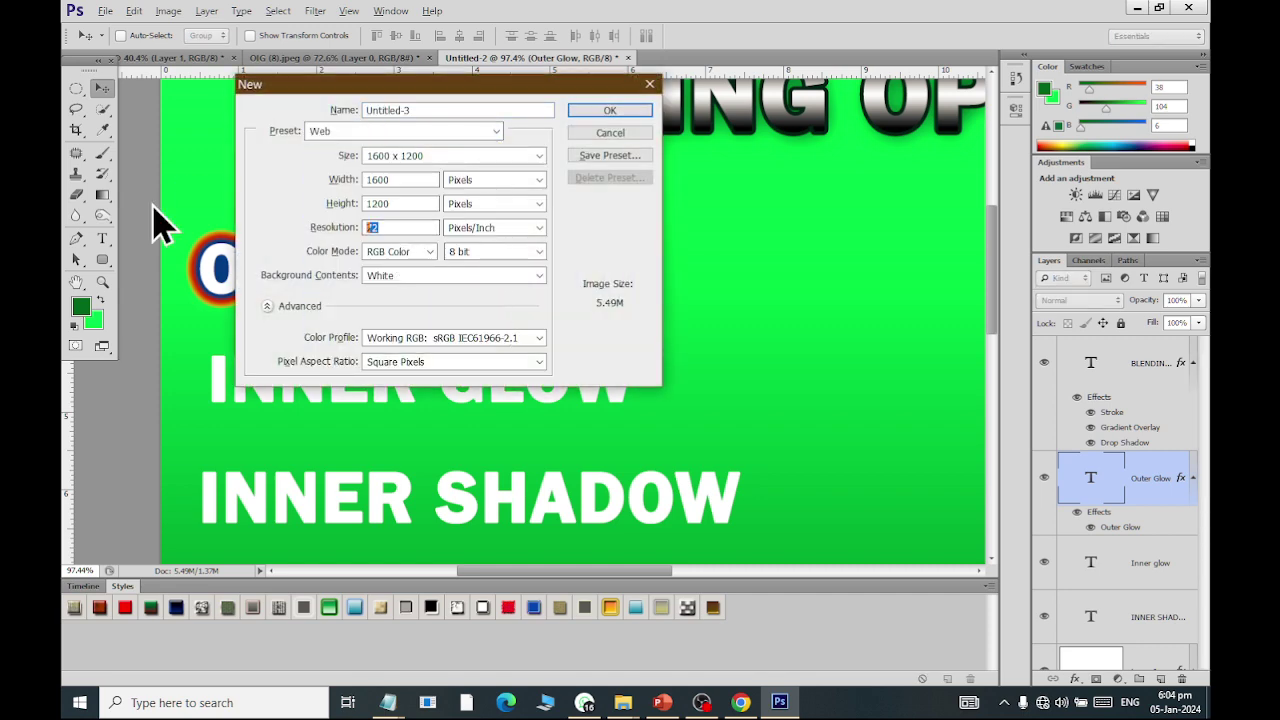
type("100")
key("Return")
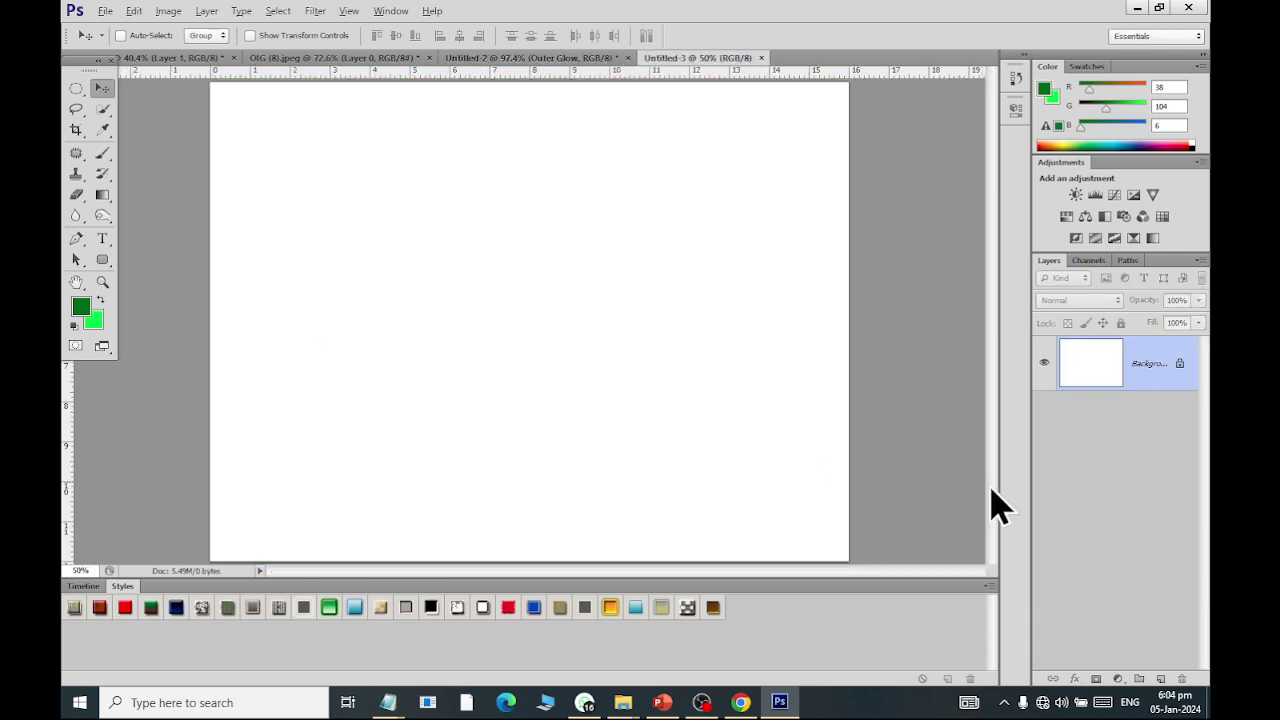
Step: Convert the background to Layer 0 and give it a black Color Overlay
double_click(1182, 365)
left_click(822, 222)
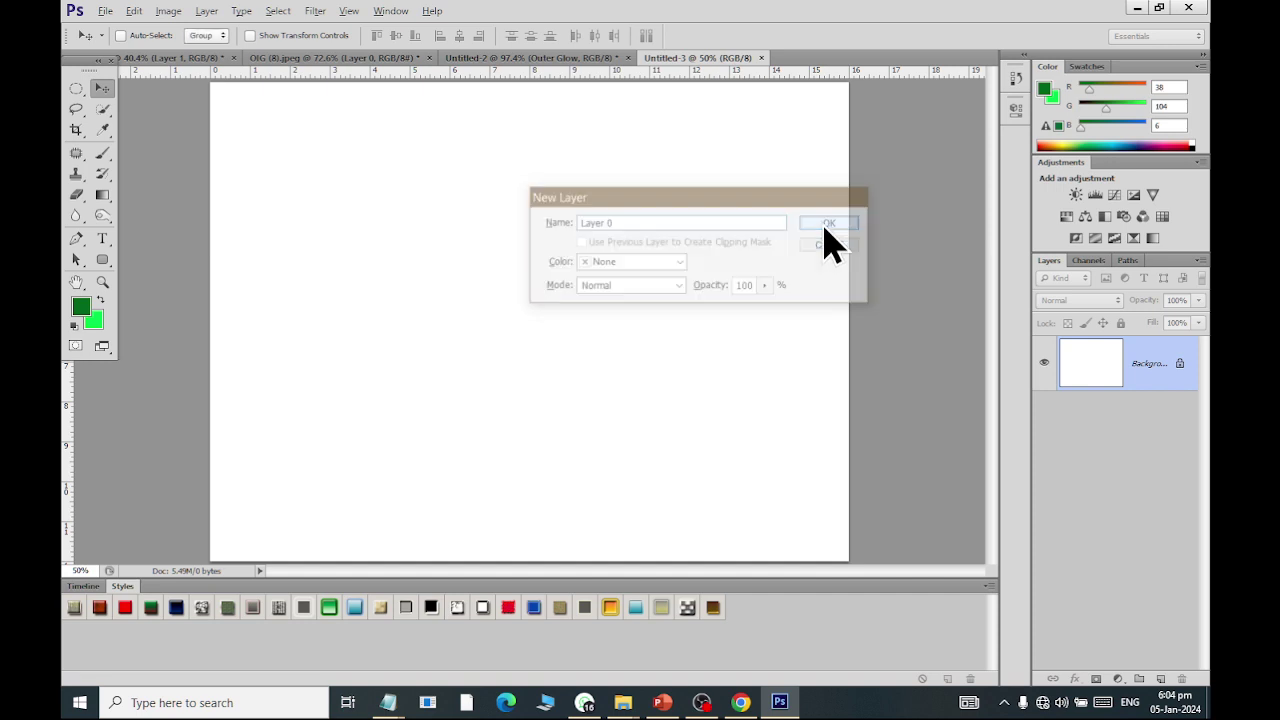
left_click(1076, 678)
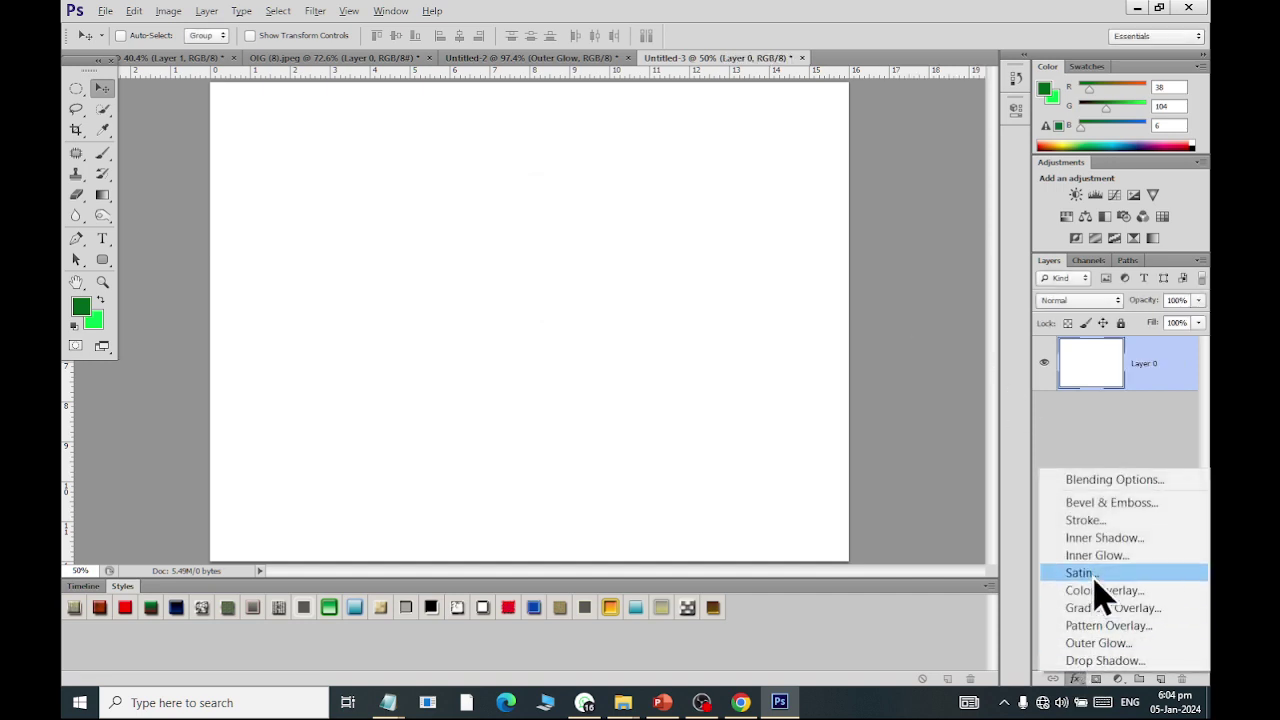
left_click(1092, 478)
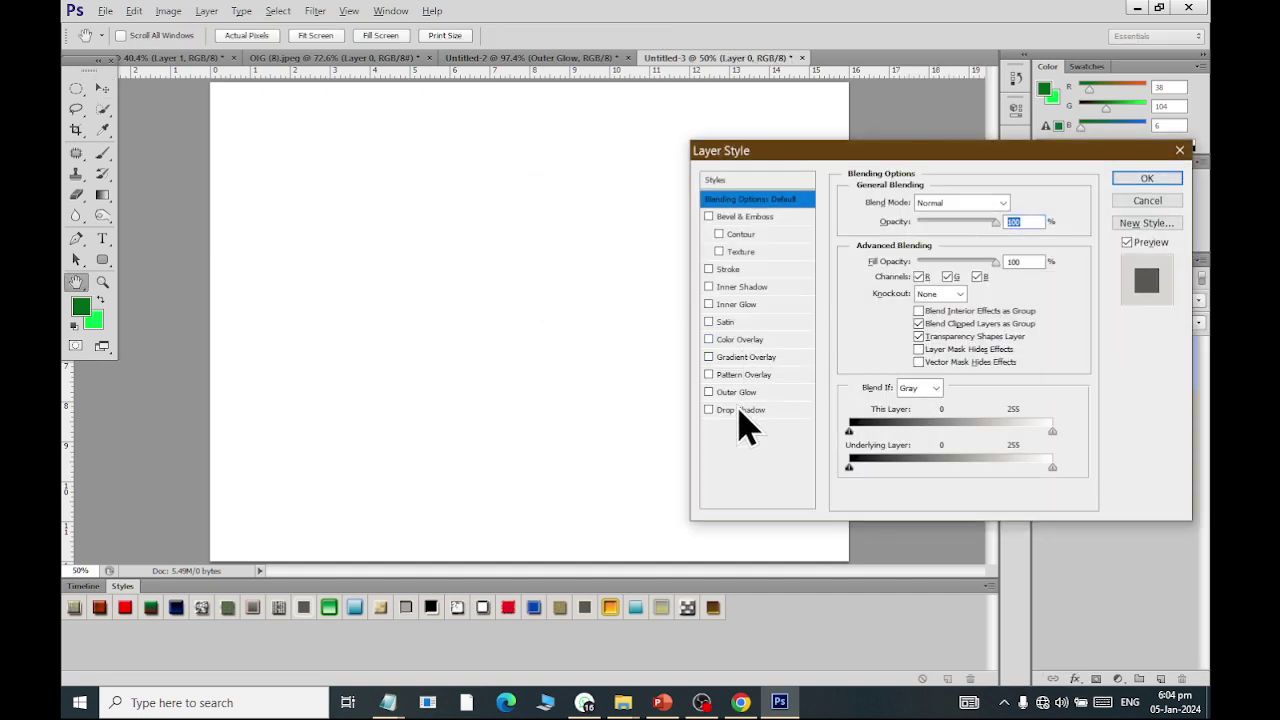
left_click(748, 340)
left_click(1018, 203)
type("0")
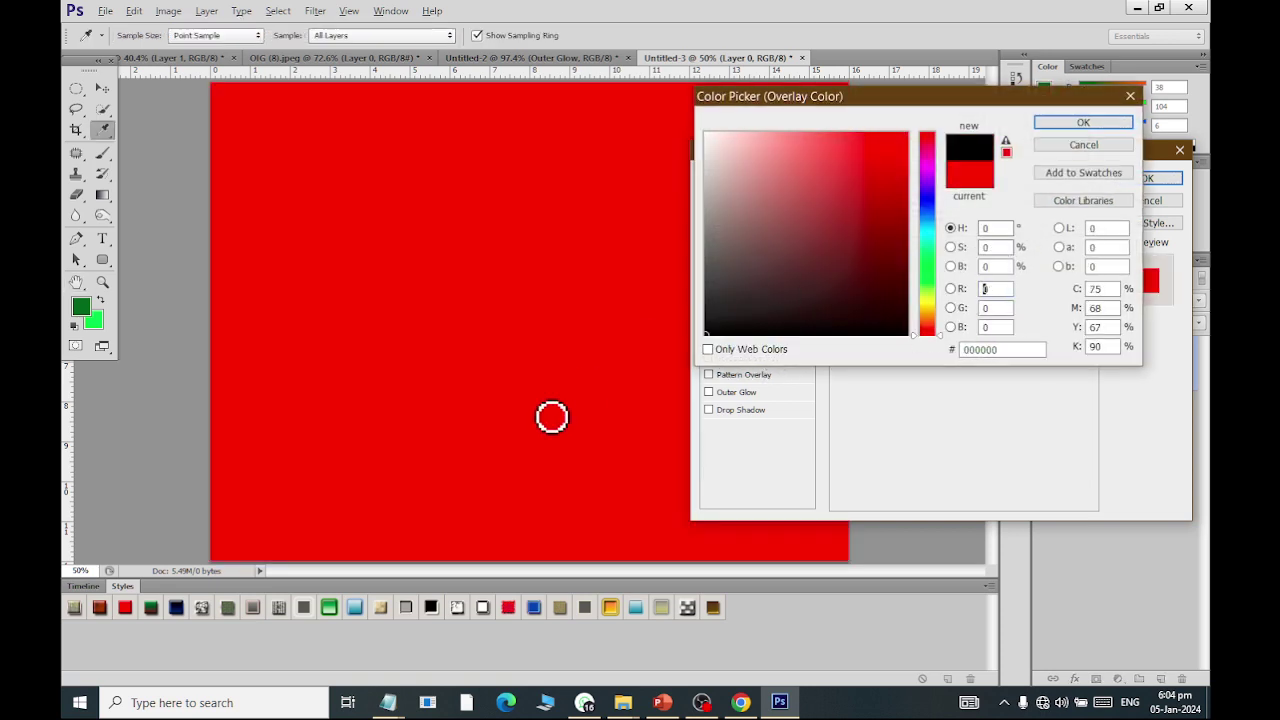
left_click(1060, 125)
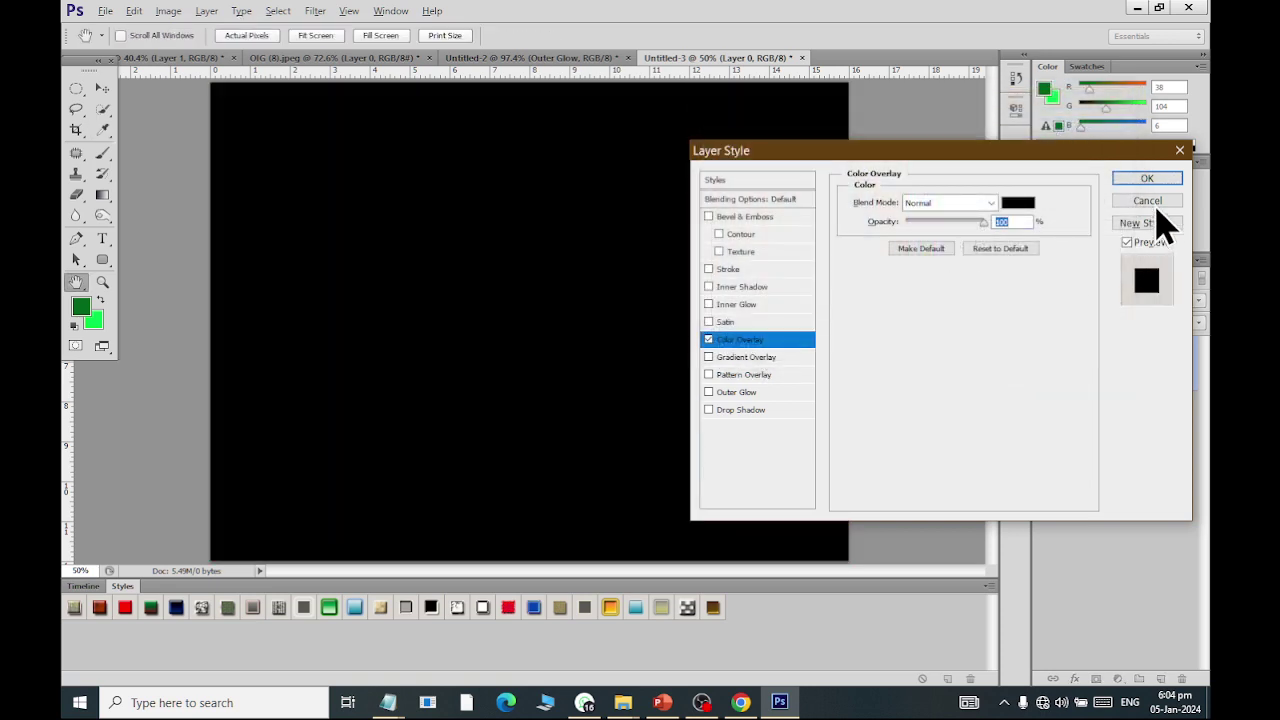
left_click(1150, 180)
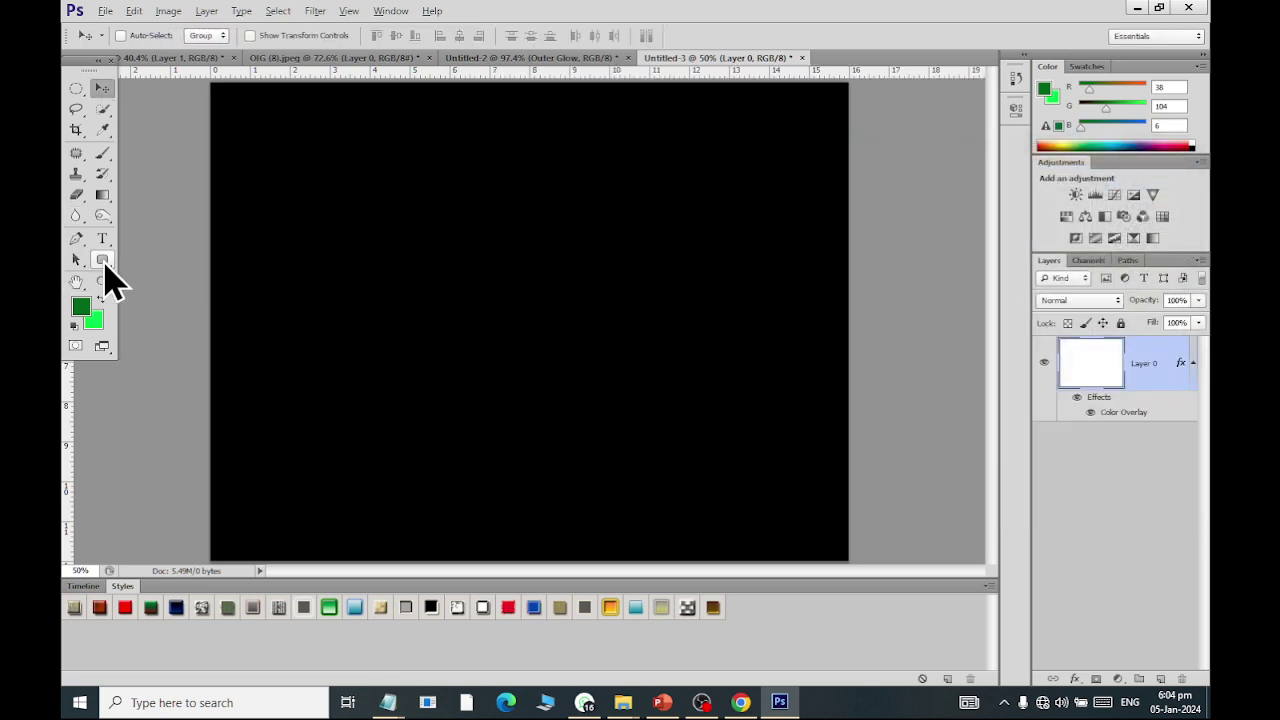
left_click(104, 262)
Step: Draw a circle with the Ellipse Tool and position it near the canvas centre
left_click(160, 288)
left_click_drag(404, 228, 617, 434)
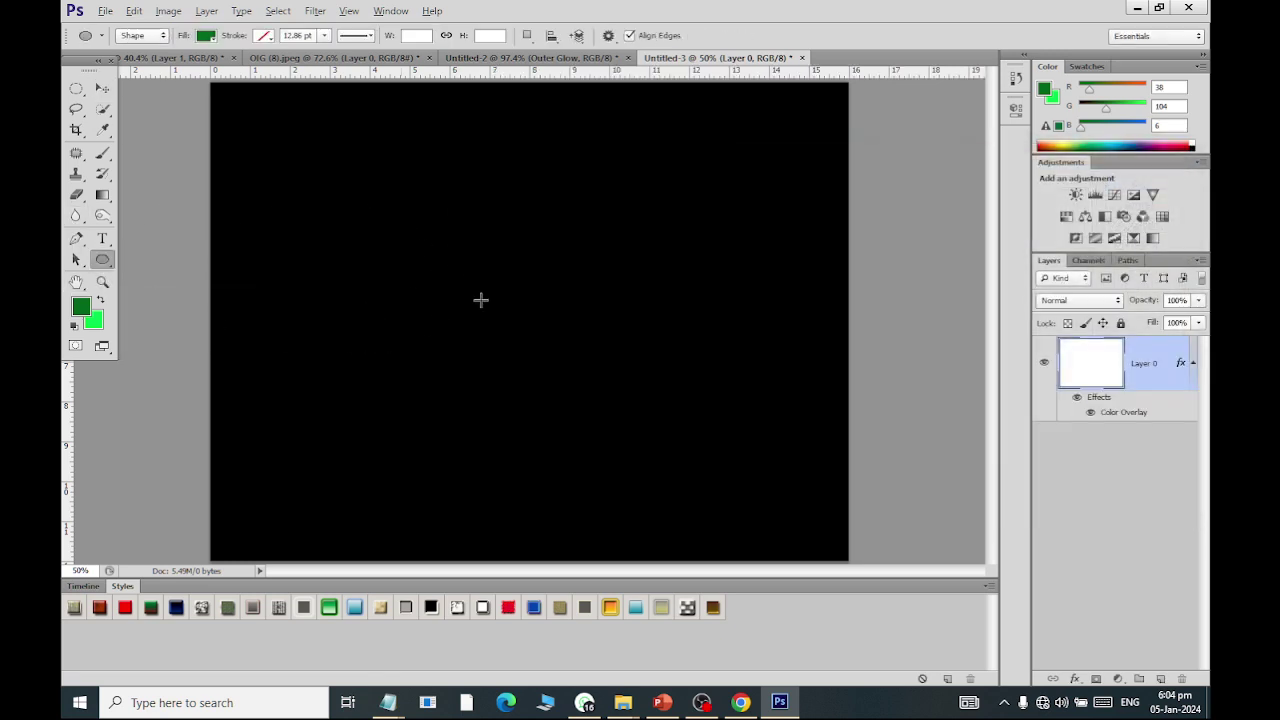
left_click(102, 88)
left_click_drag(478, 326, 489, 320)
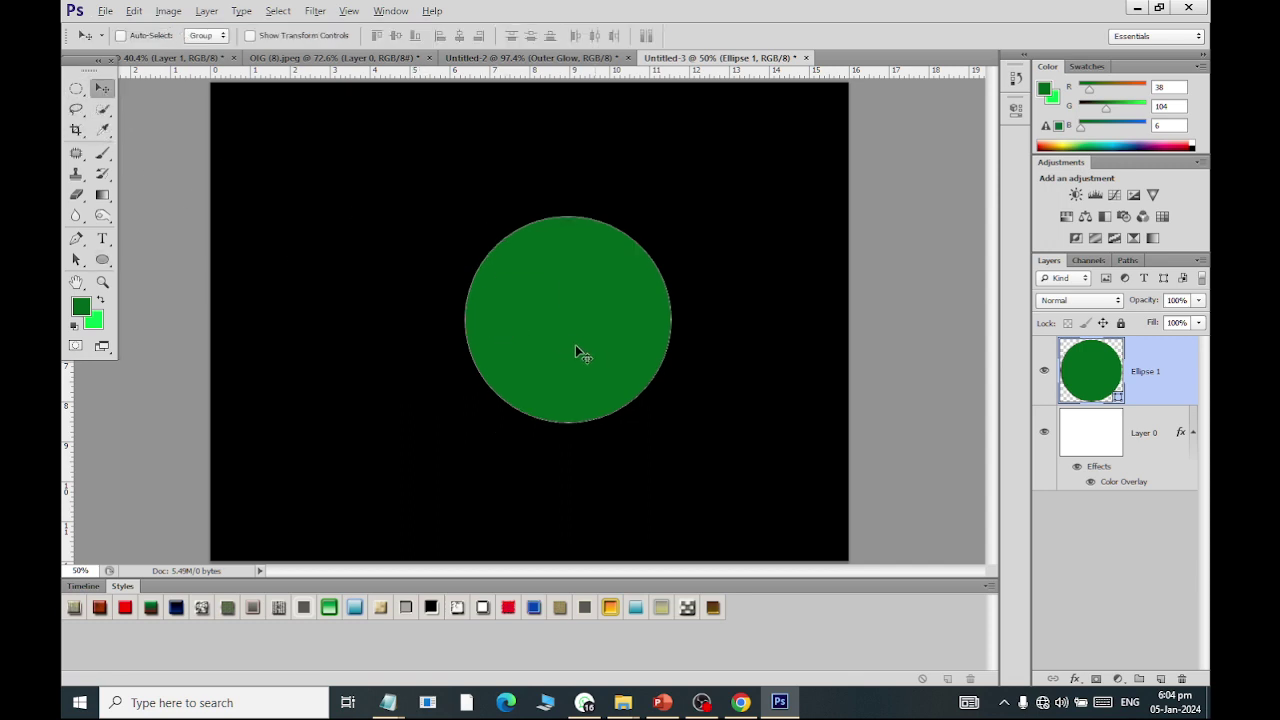
left_click_drag(575, 345, 549, 338)
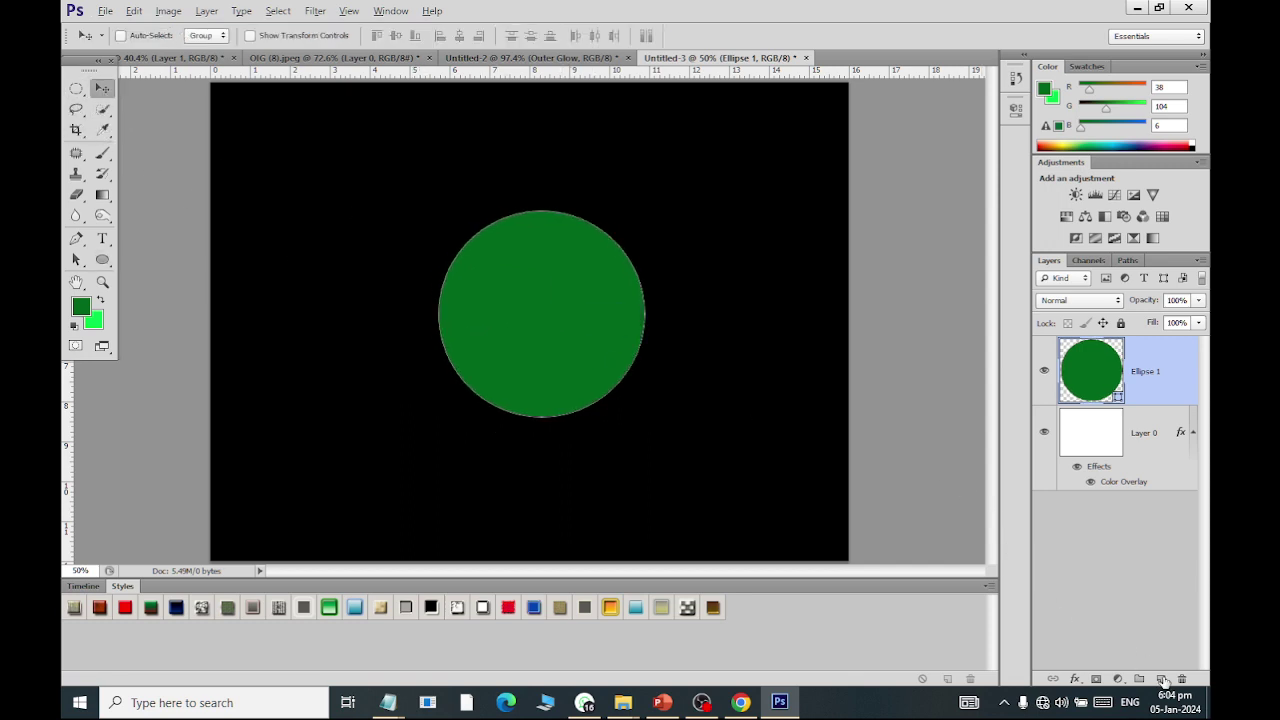
Step: Give the circle a near-black grey Color Overlay
left_click(1075, 679)
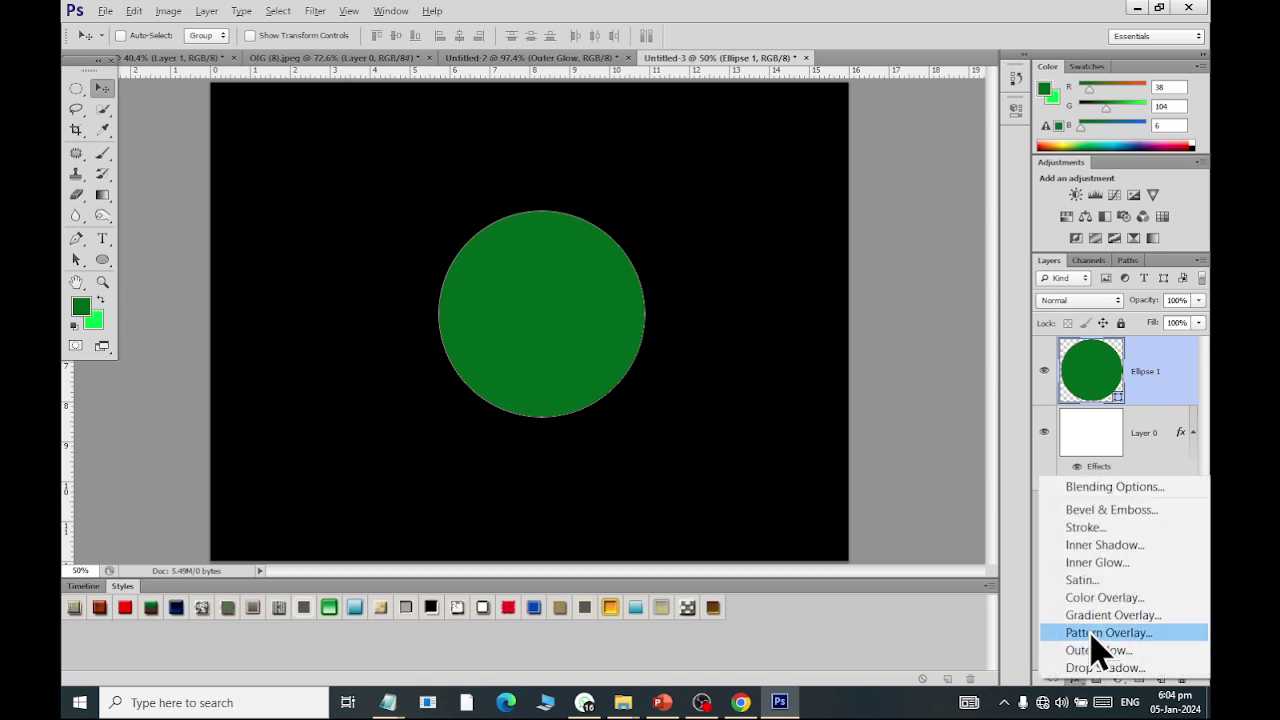
left_click(1109, 489)
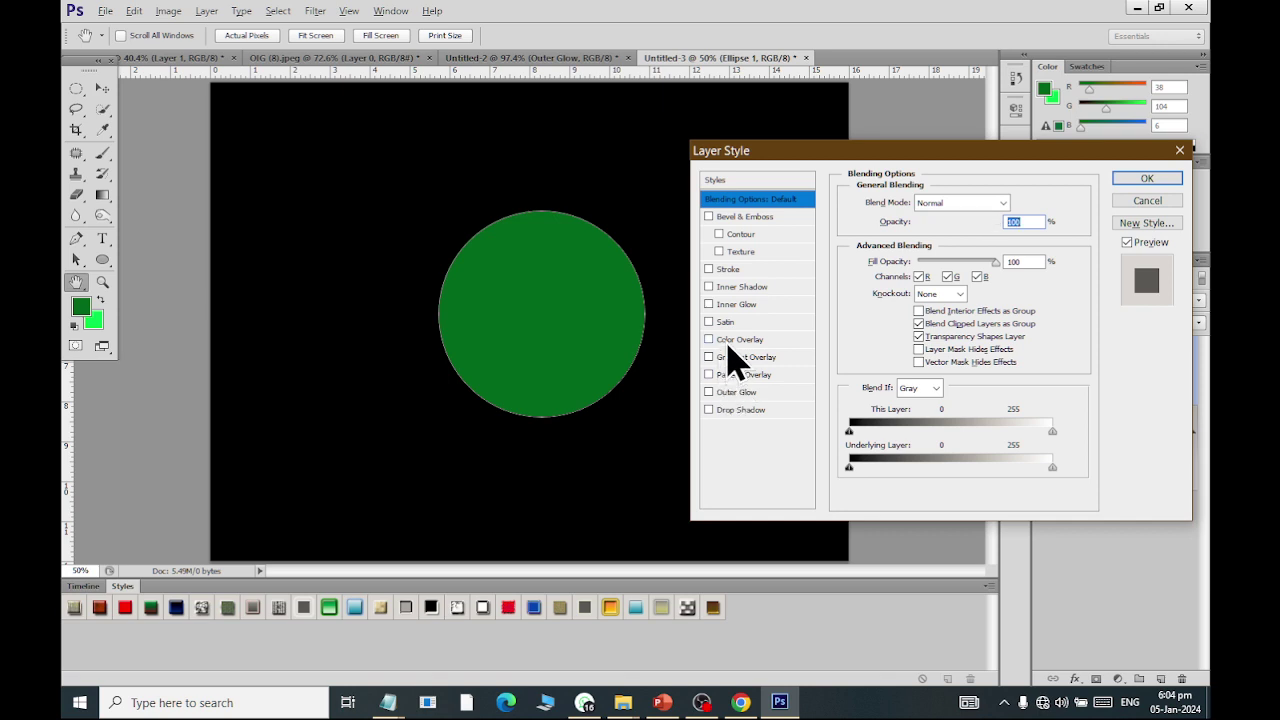
left_click(738, 340)
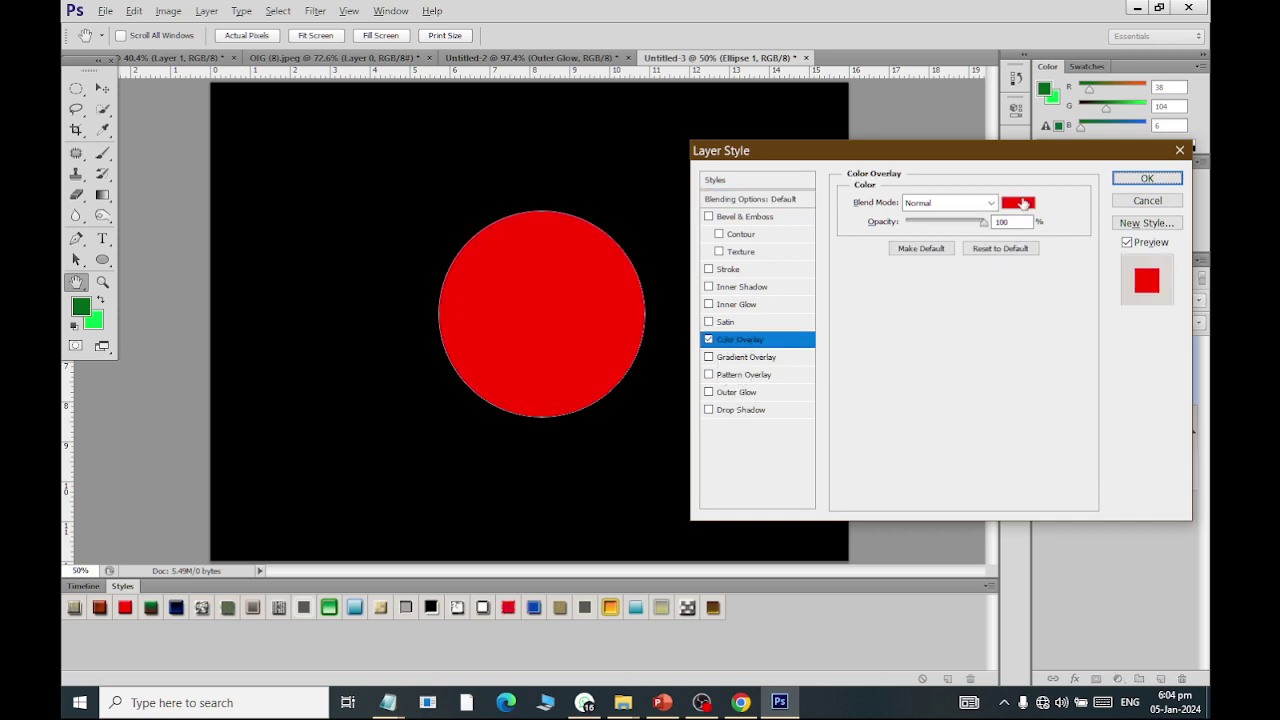
left_click(1021, 203)
mouse_move(816, 300)
left_mouse_down()
mouse_move(723, 297)
mouse_move(707, 313)
left_mouse_up()
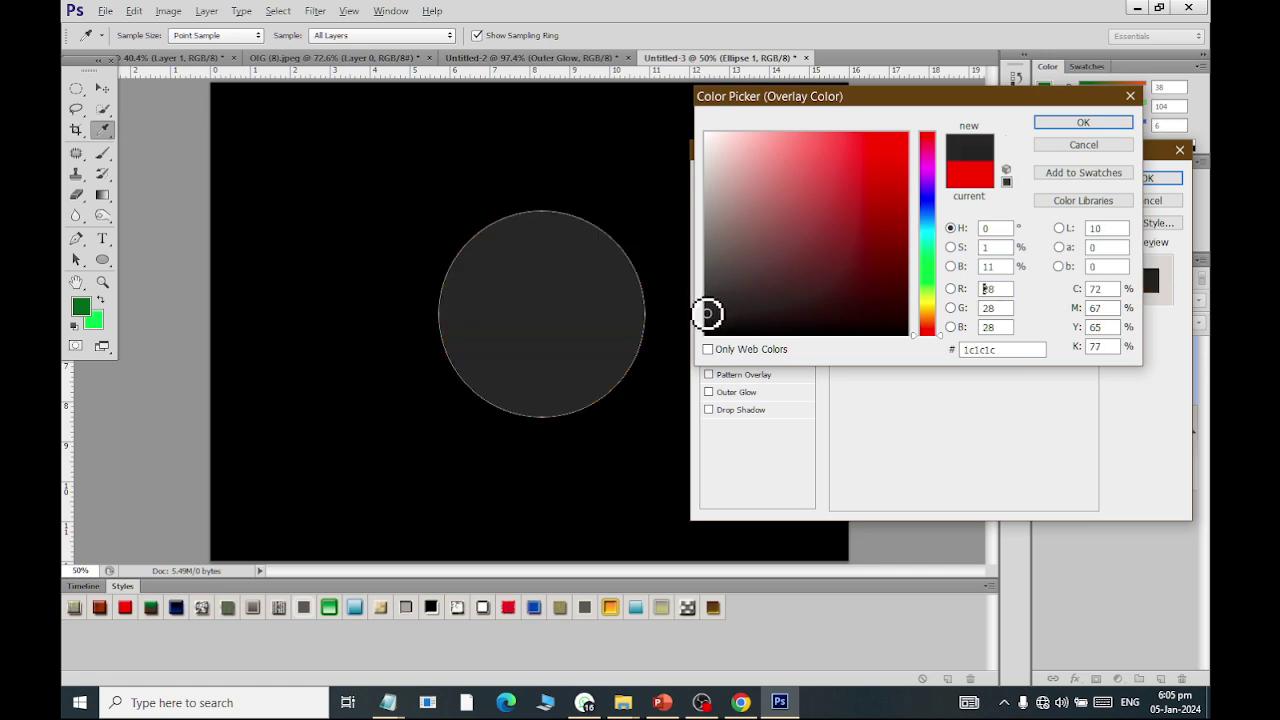
left_click(1083, 122)
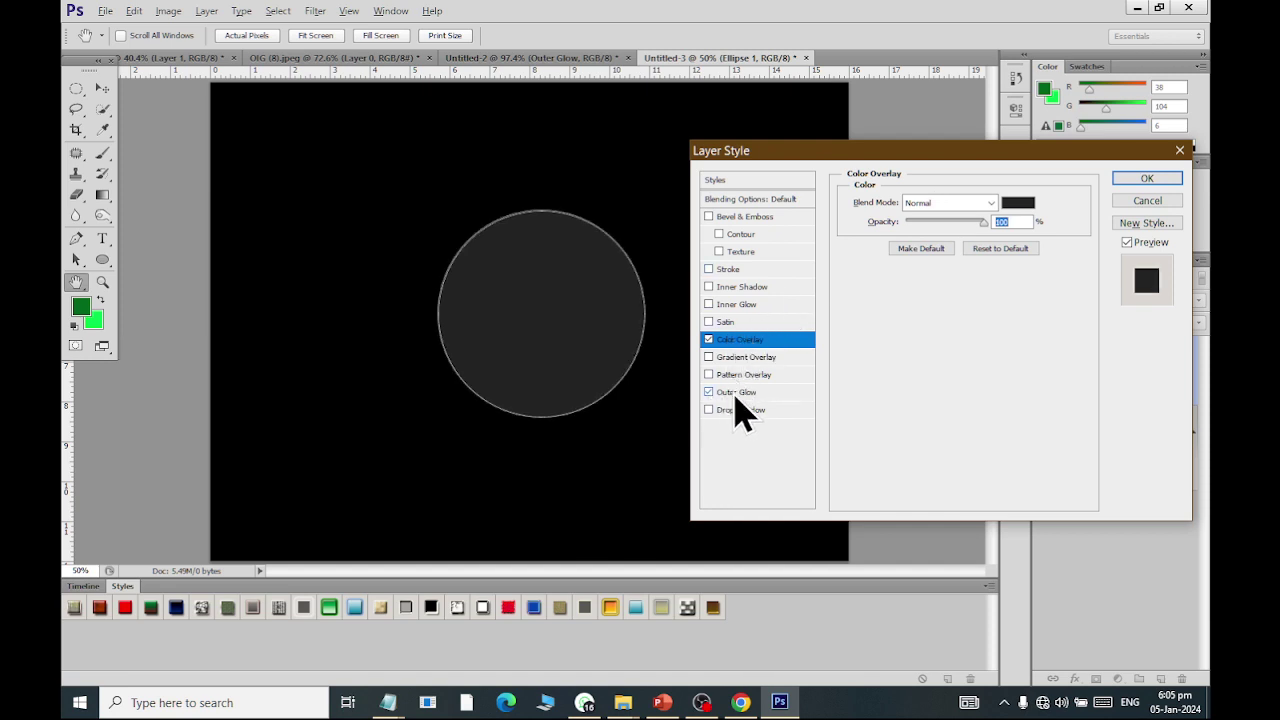
Step: Give the circle a pale-yellow Outer Glow of 174 px with 0% spread
left_click(736, 393)
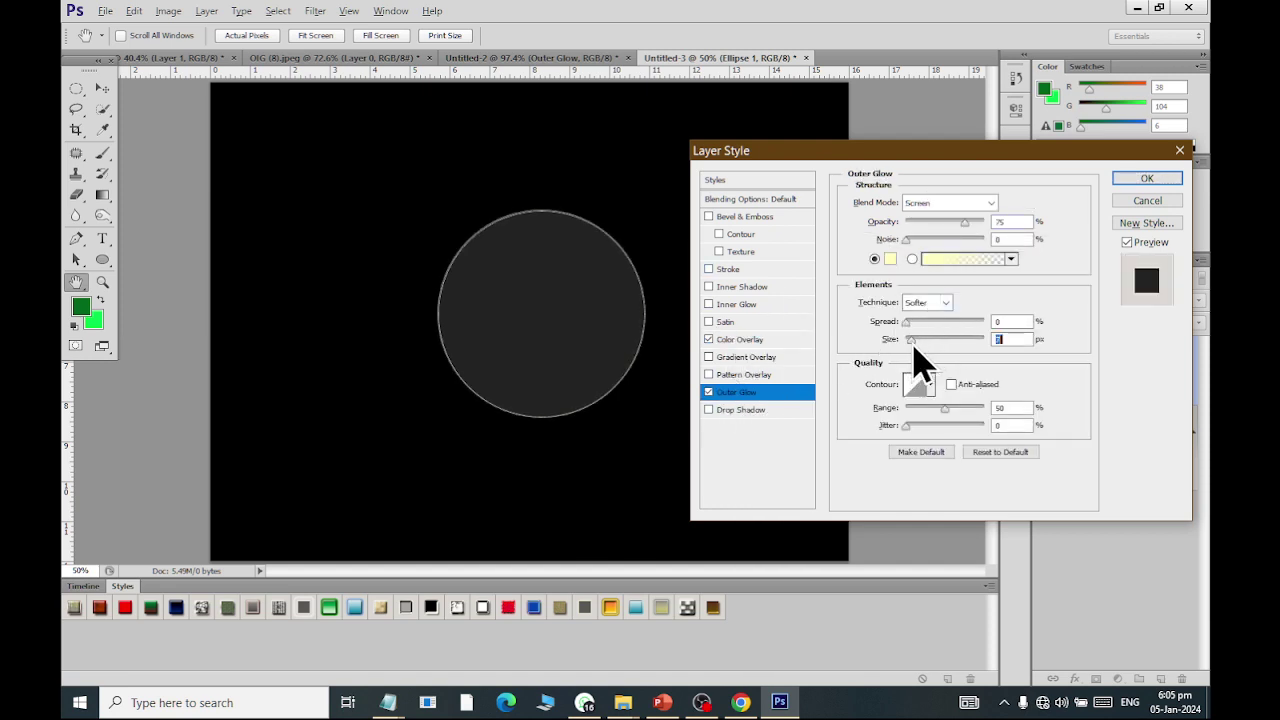
mouse_move(909, 340)
left_mouse_down()
mouse_move(916, 322)
mouse_move(962, 358)
left_mouse_up()
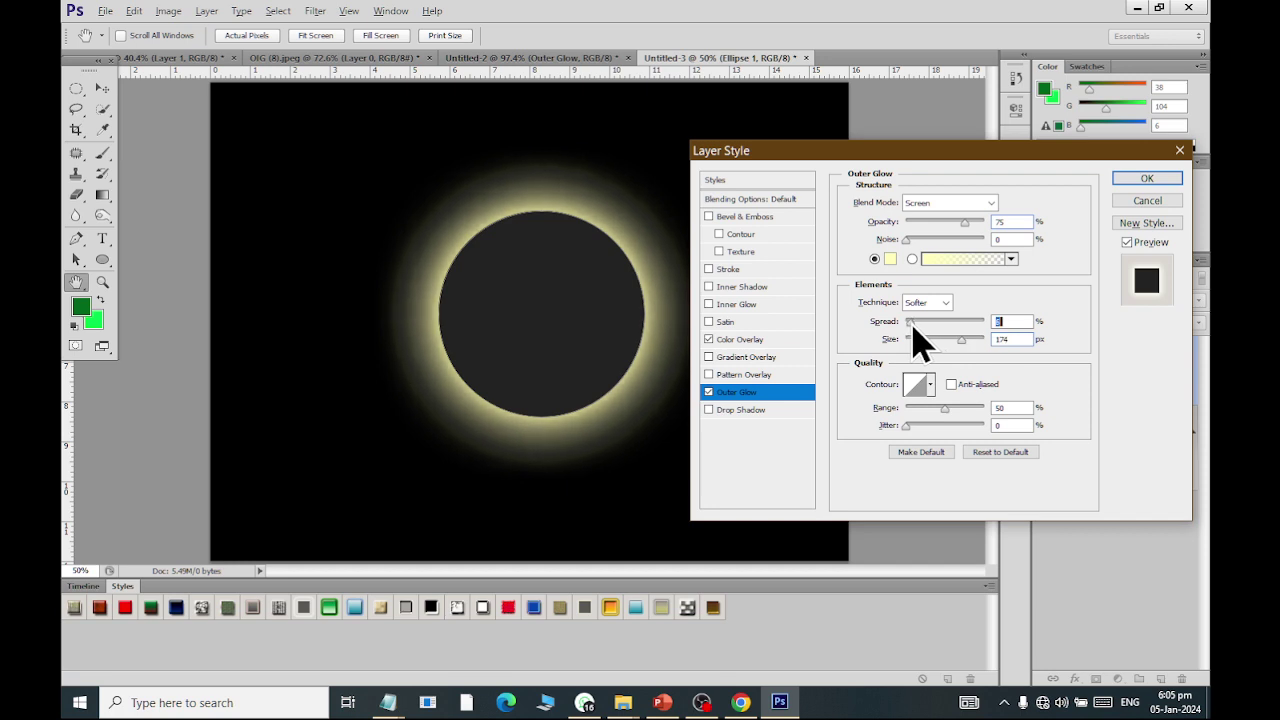
left_click_drag(918, 323, 907, 325)
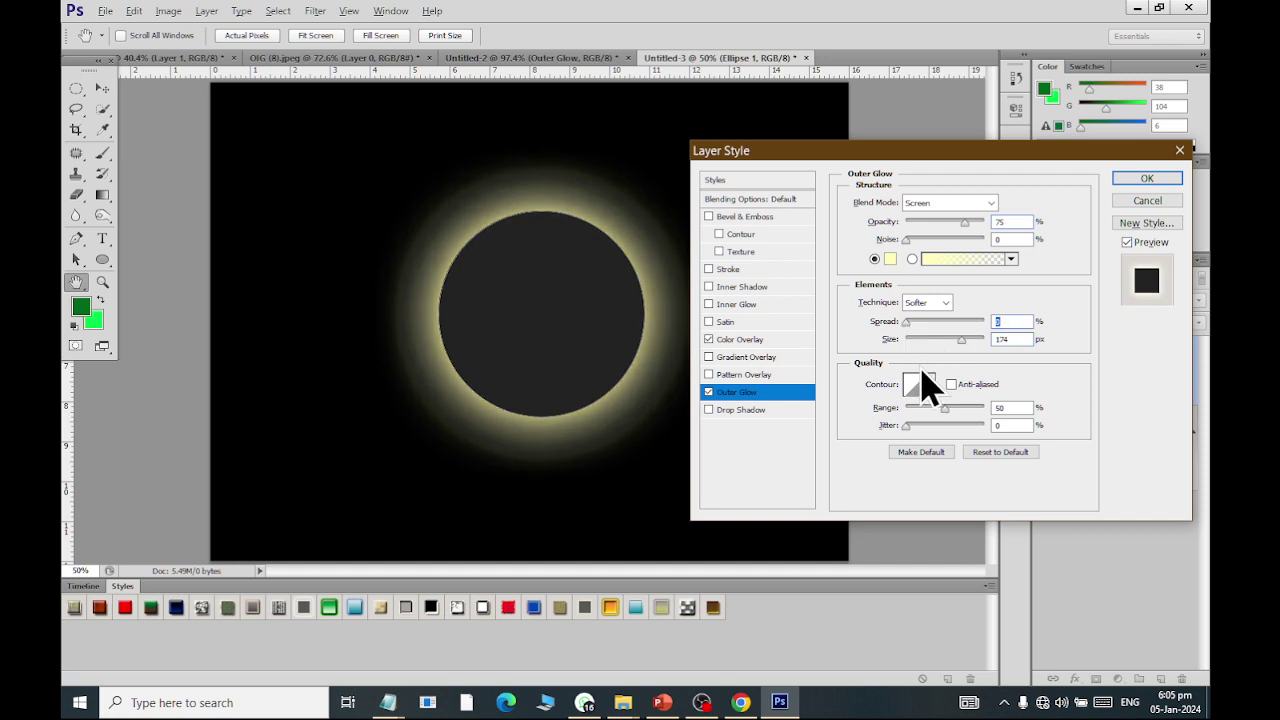
Step: Try cyan, magenta and green glow colours, then settle on a saturated yellow
left_click(889, 259)
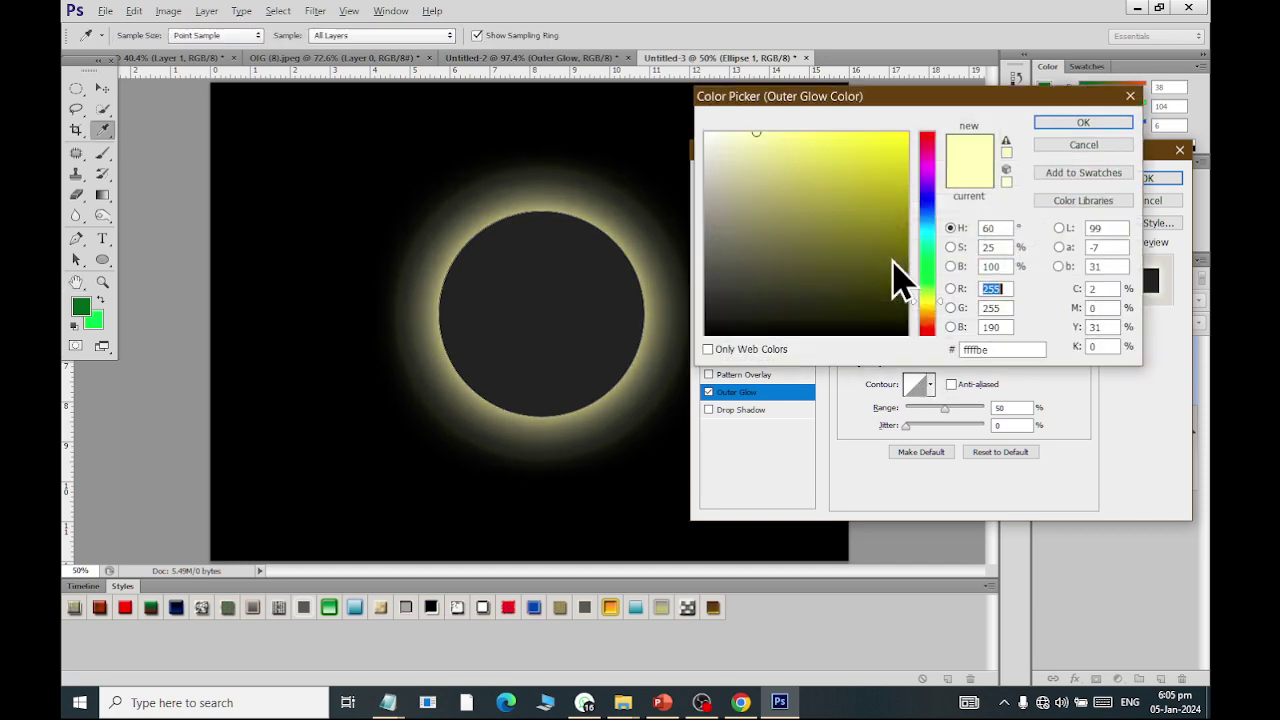
left_click_drag(922, 253, 925, 166)
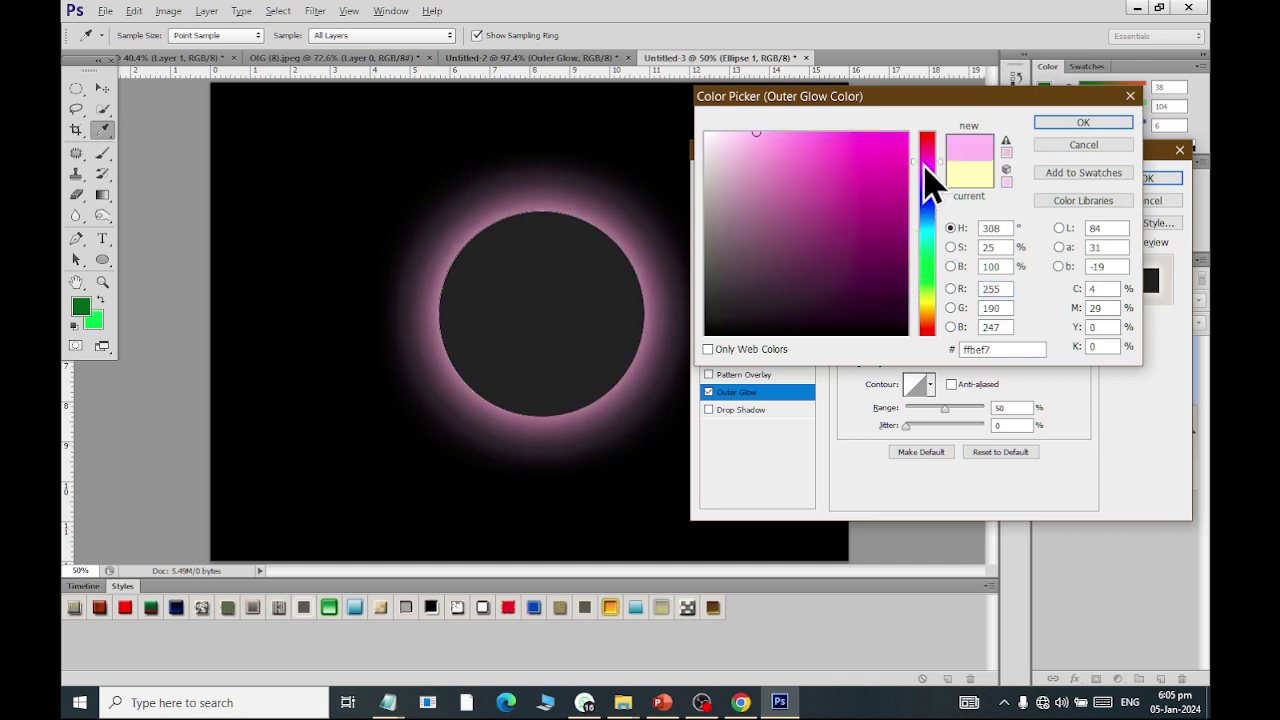
left_click_drag(925, 182, 935, 298)
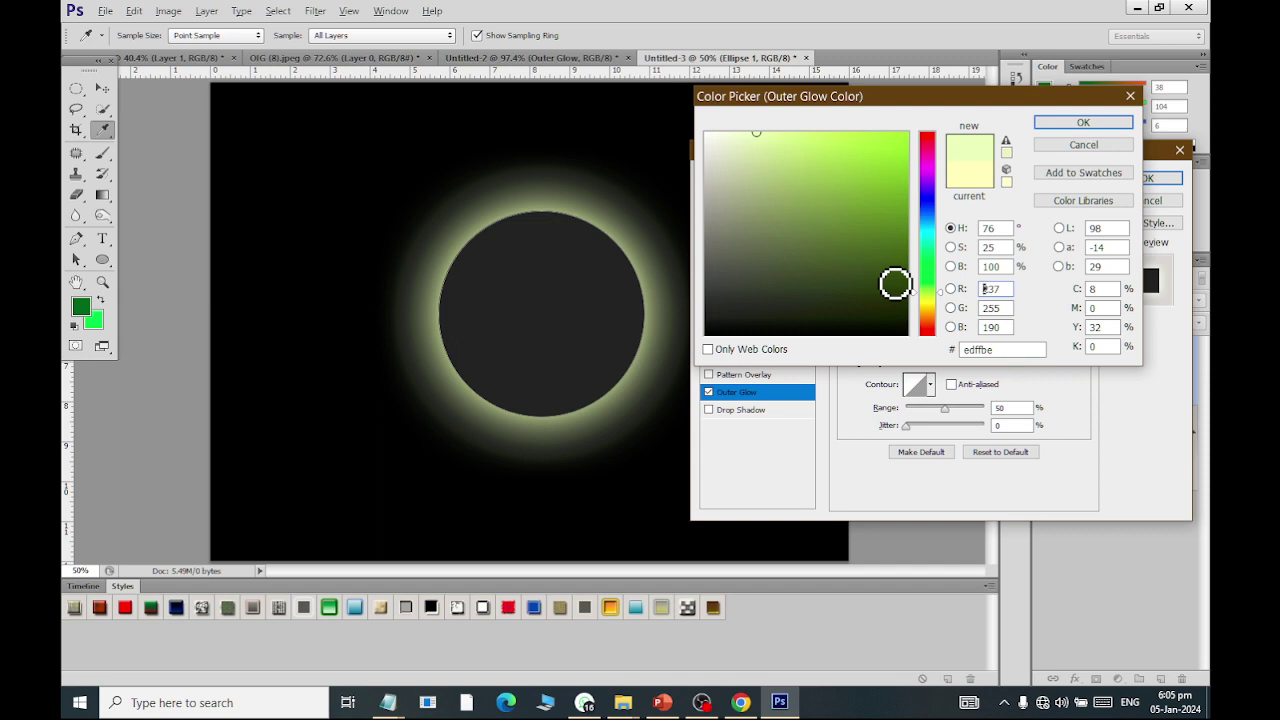
mouse_move(932, 285)
left_mouse_down()
mouse_move(935, 308)
mouse_move(922, 300)
left_mouse_up()
left_click_drag(886, 151, 850, 132)
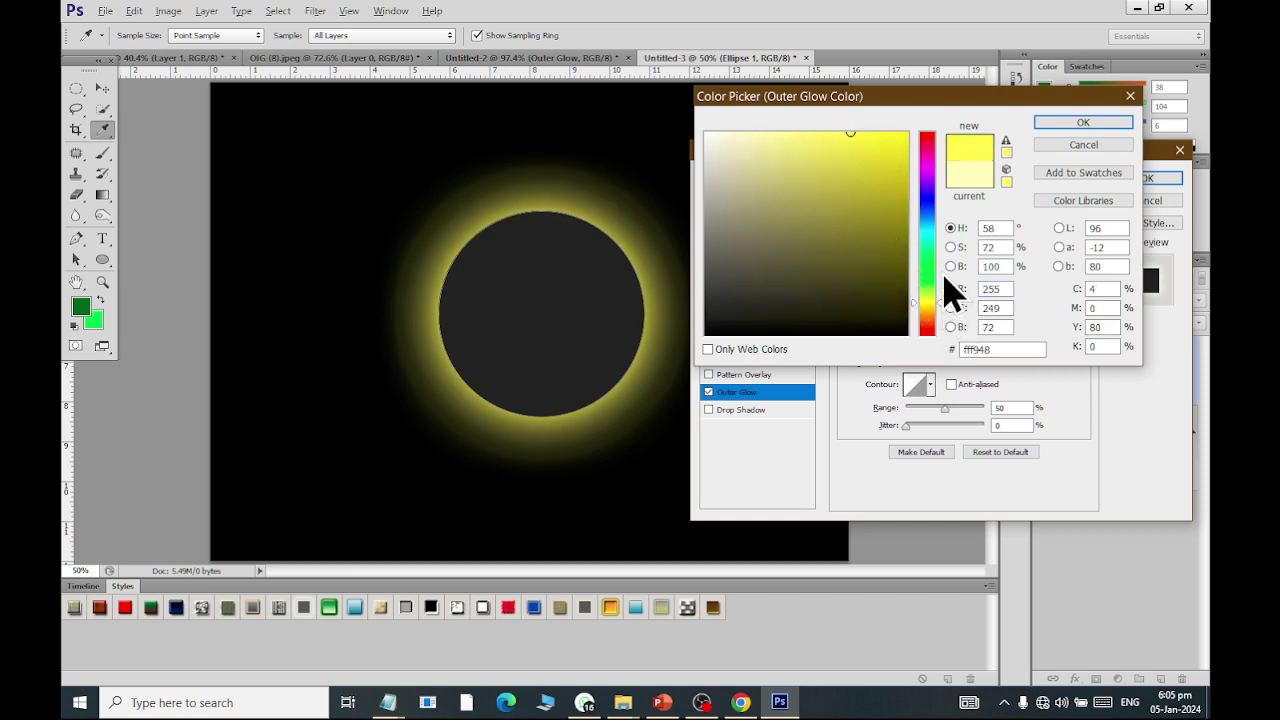
left_click(1062, 124)
Step: Change the circle's outer glow colour to pure white #ffffff
left_click(891, 259)
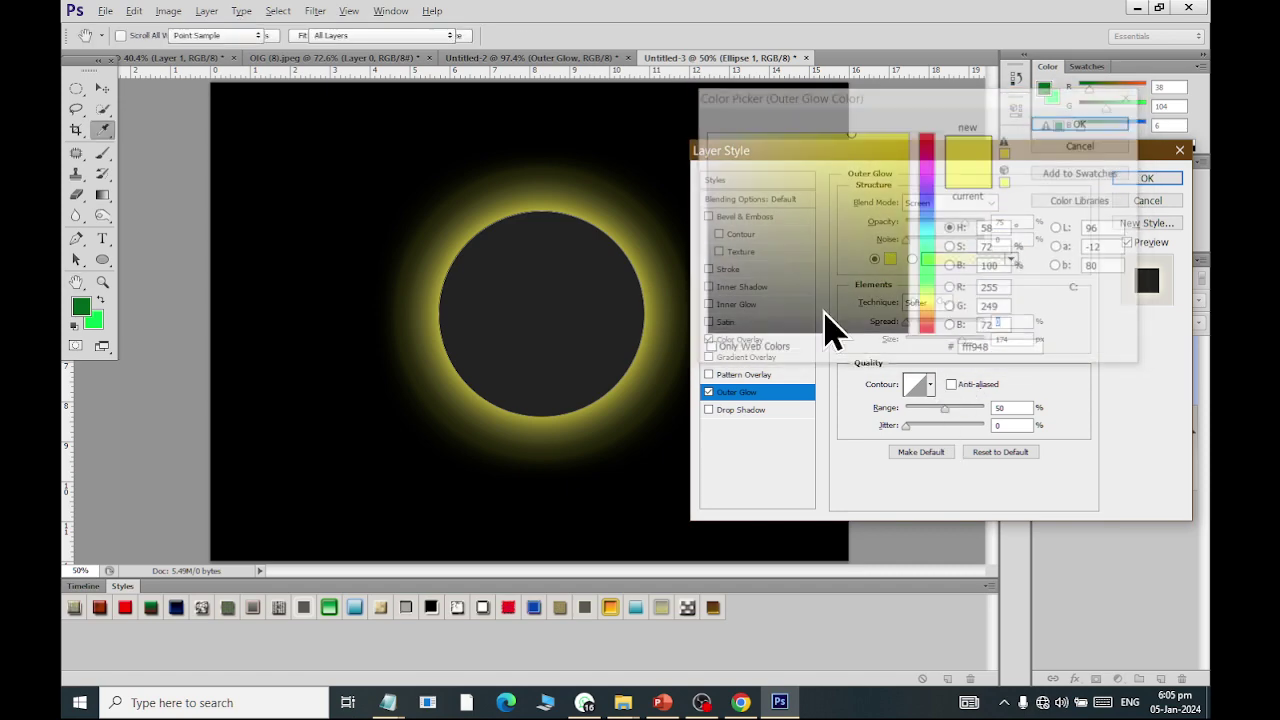
left_click(706, 133)
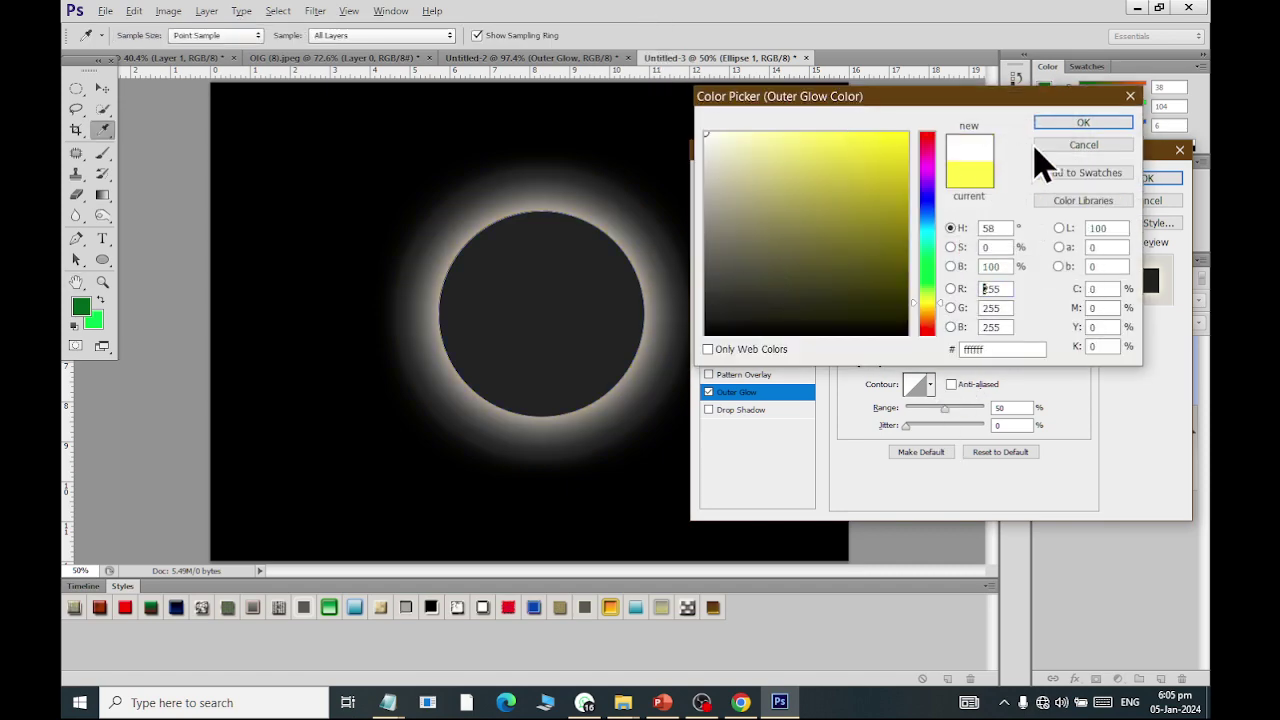
left_click(1083, 123)
double_click(1010, 321)
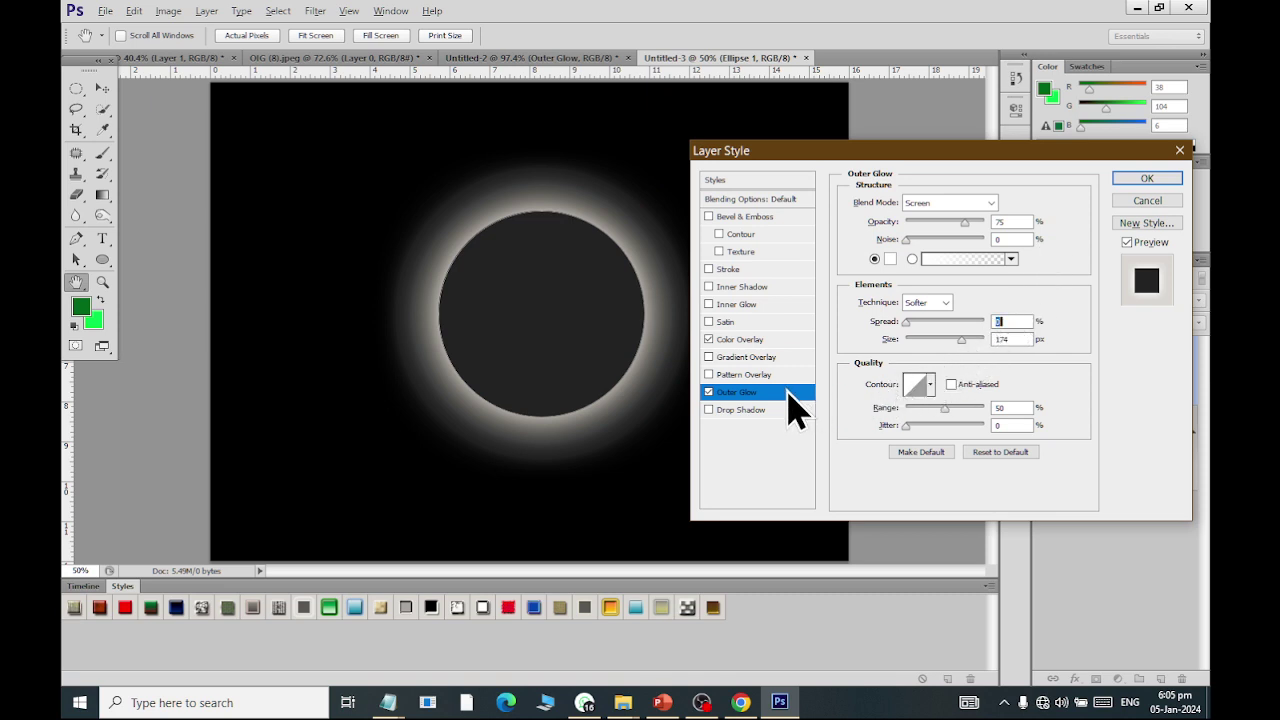
Step: Drop the glow Range to 0, raise it to about 85%, and apply the style
left_click_drag(943, 409, 900, 410)
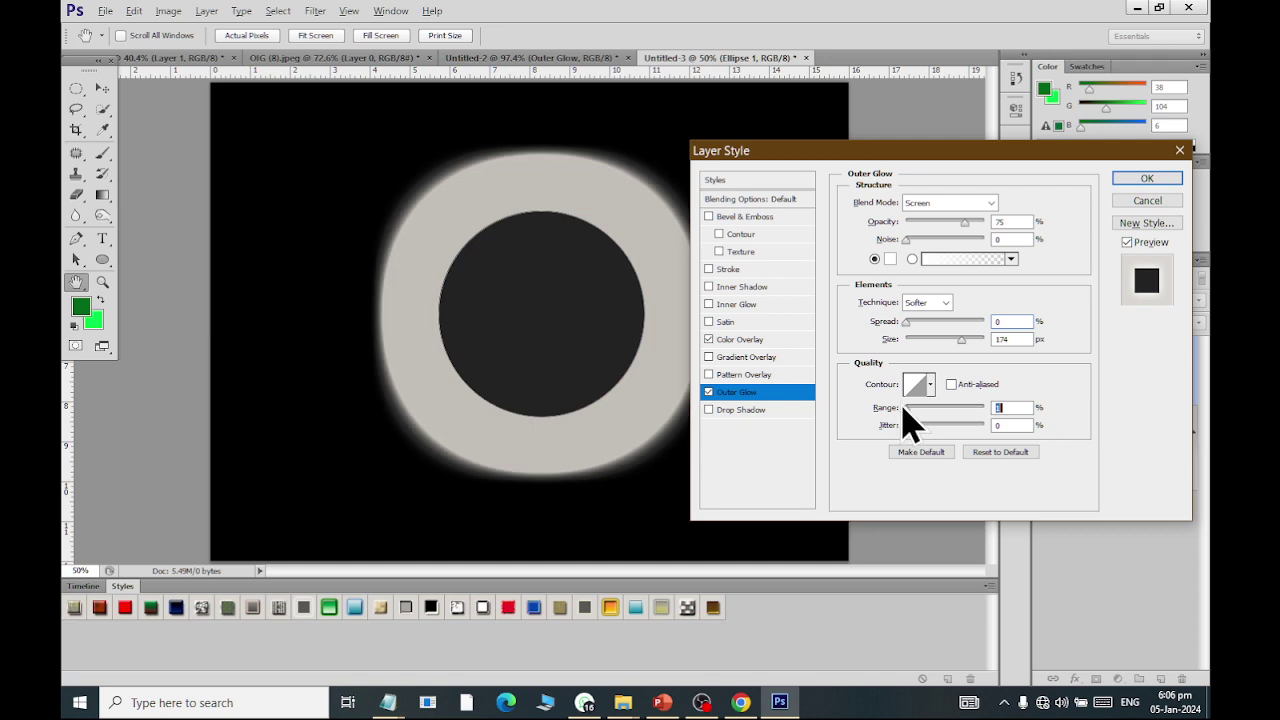
left_click_drag(903, 408, 979, 411)
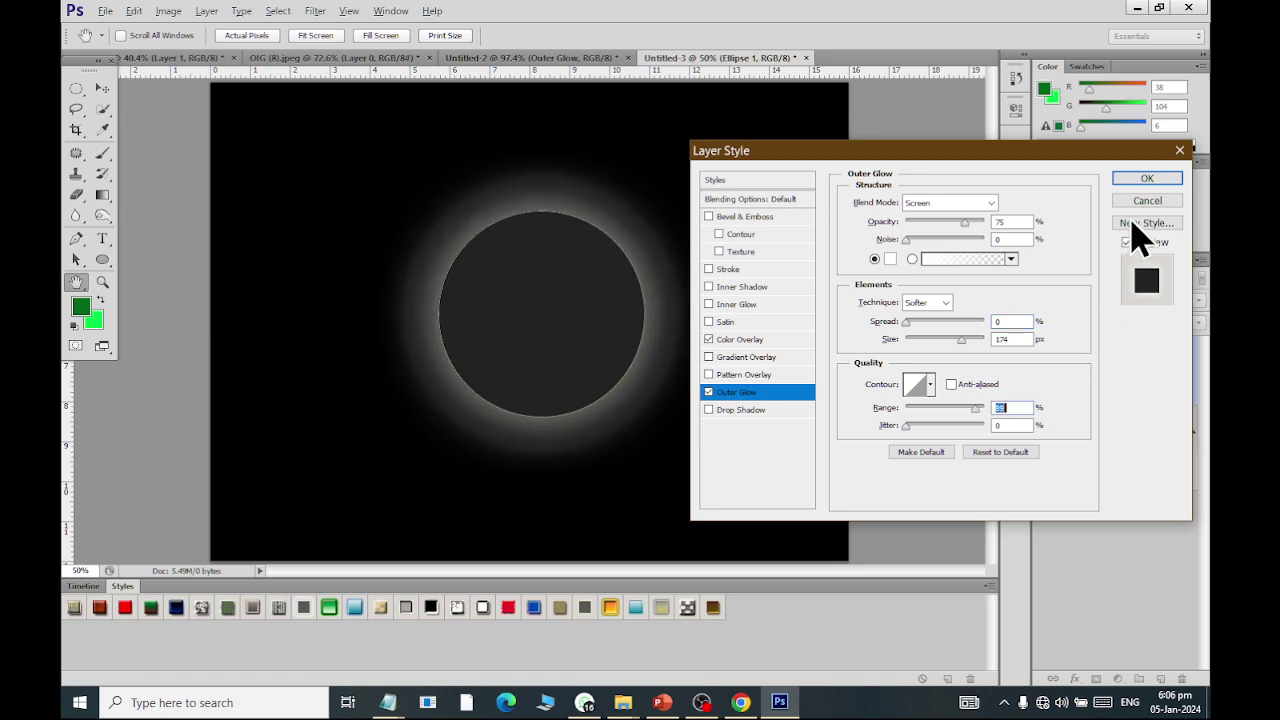
left_click(1147, 178)
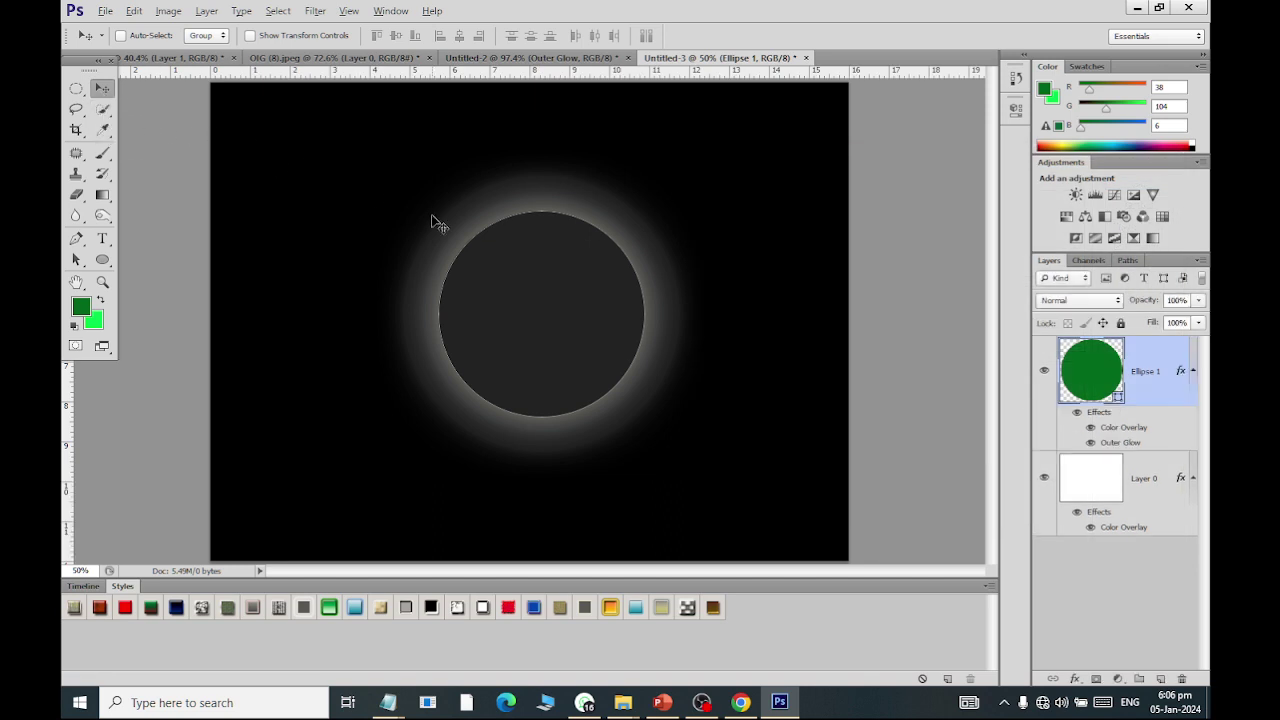
Step: Move the circle lower-left and add dark-grey 1c1c1c text 'BLACK' near the top
left_click_drag(578, 320, 435, 422)
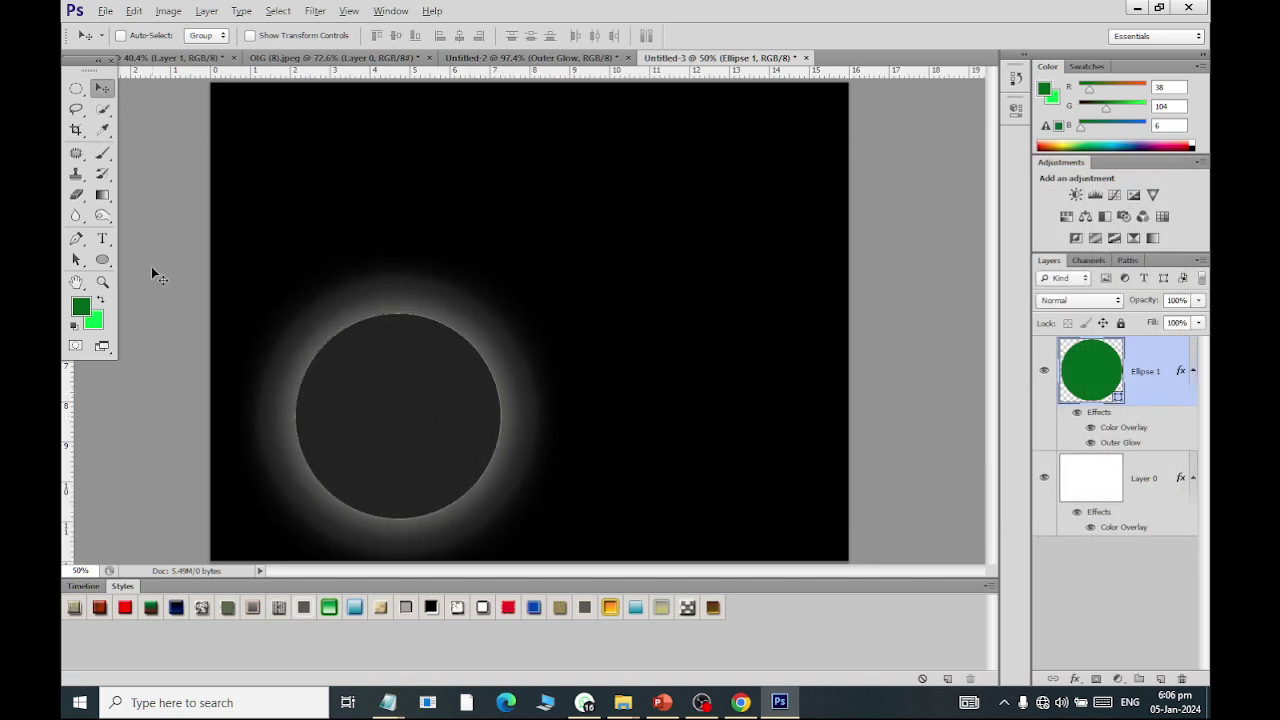
left_click(102, 240)
left_click(372, 164)
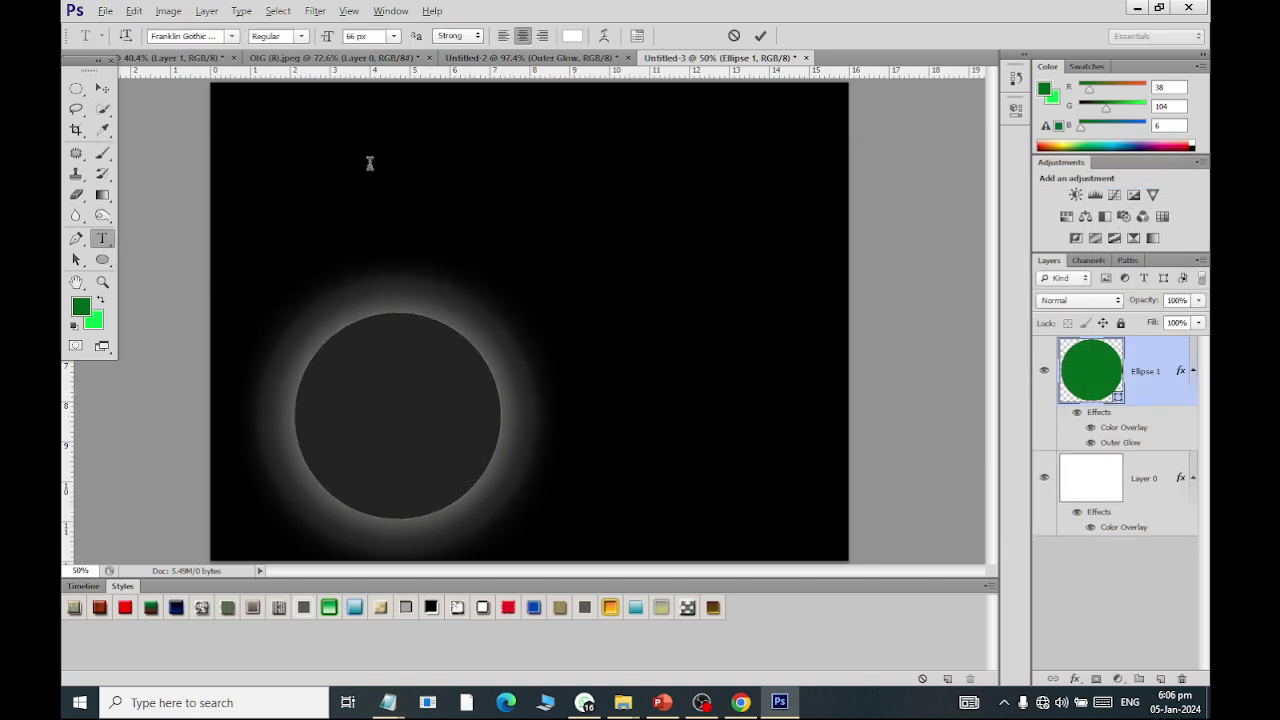
type("BLA")
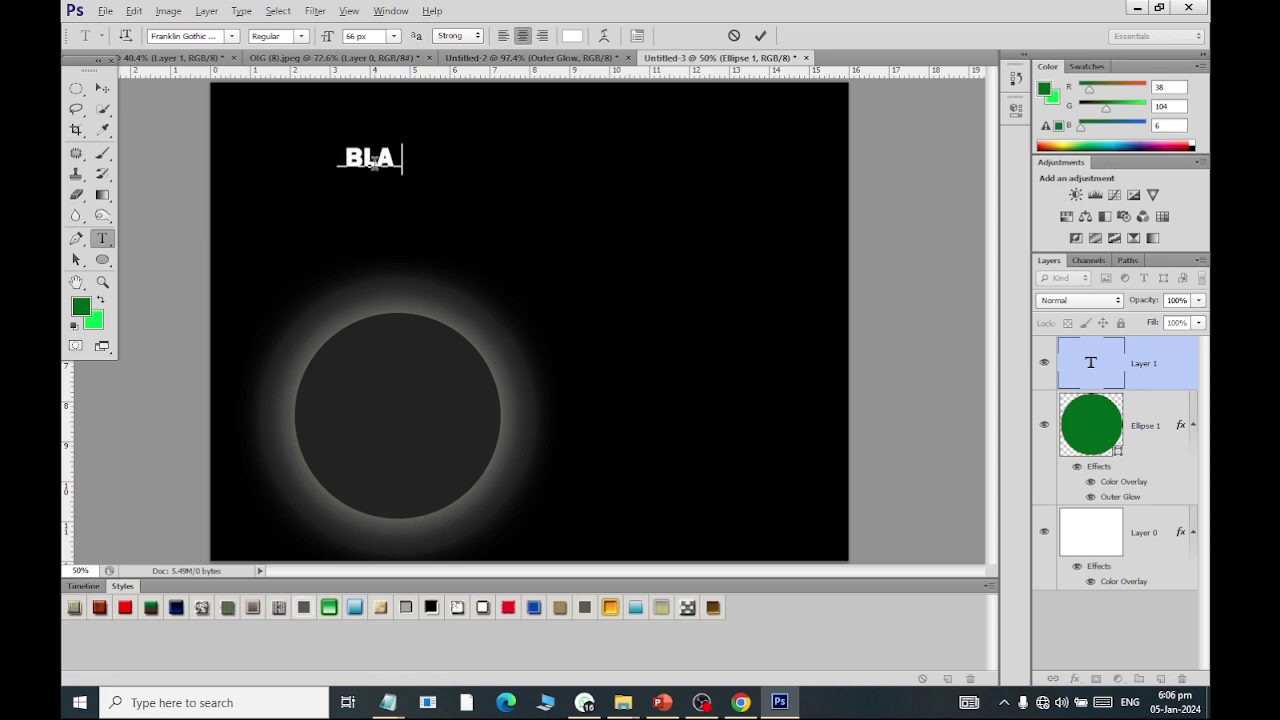
type("CK")
double_click(412, 168)
left_click(572, 36)
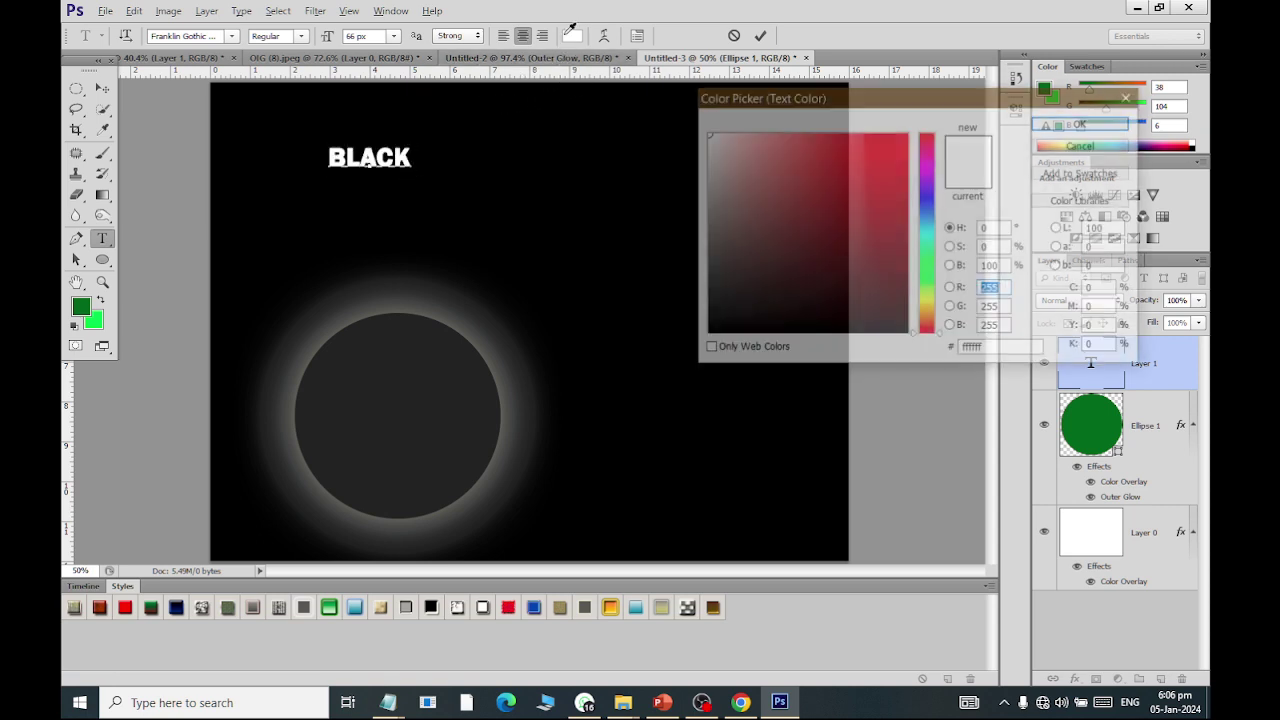
left_click_drag(734, 271, 712, 311)
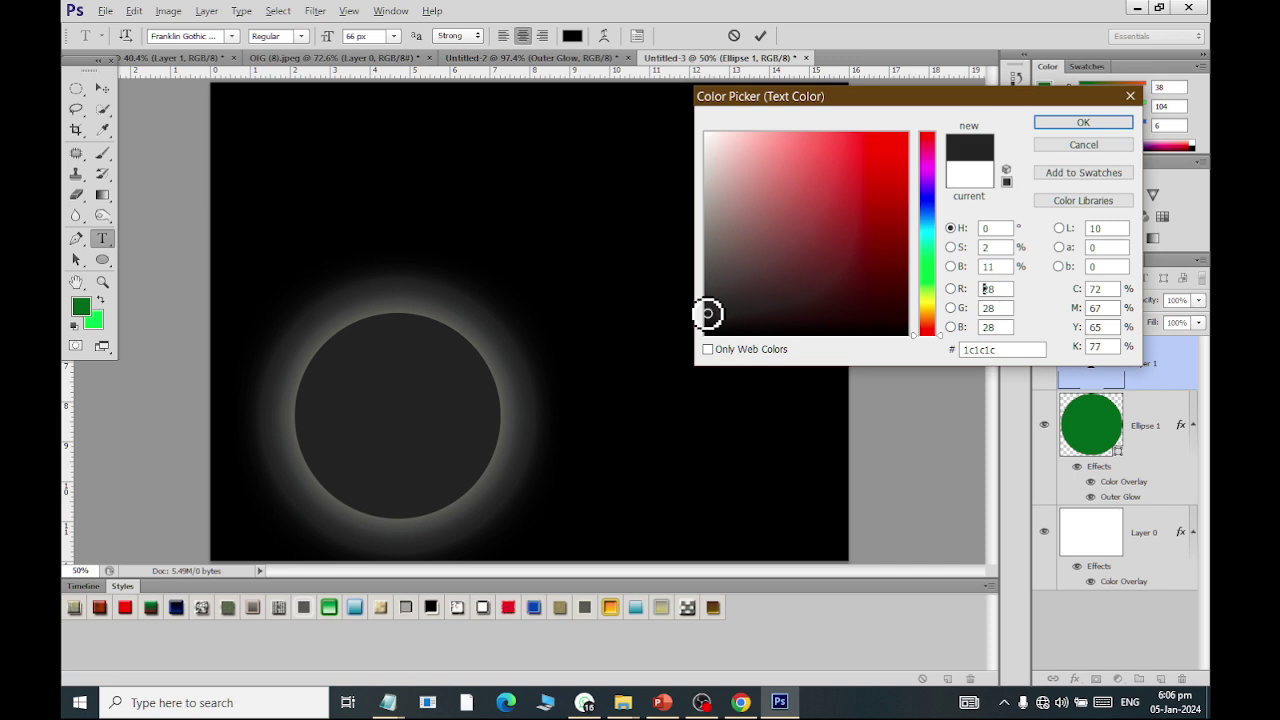
left_click(1077, 124)
left_click(103, 92)
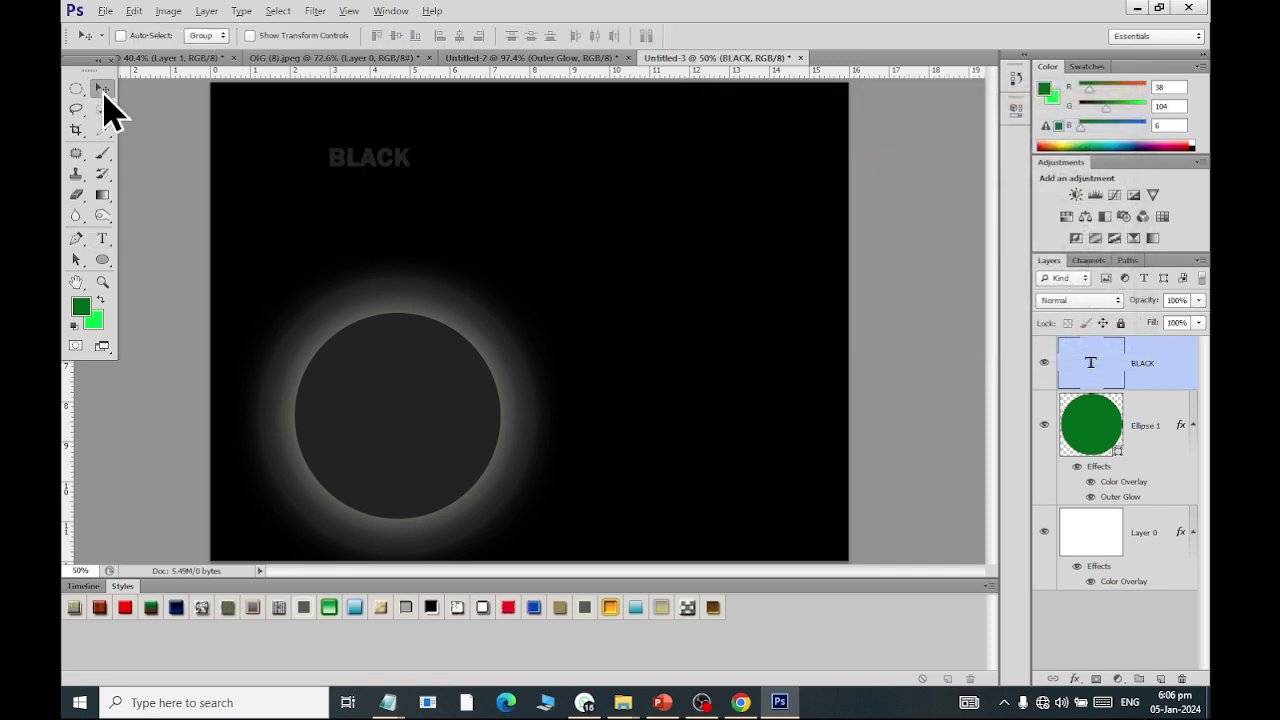
Step: Scale the BLACK text to about 461% and centre it across the top
key("ctrl+t")
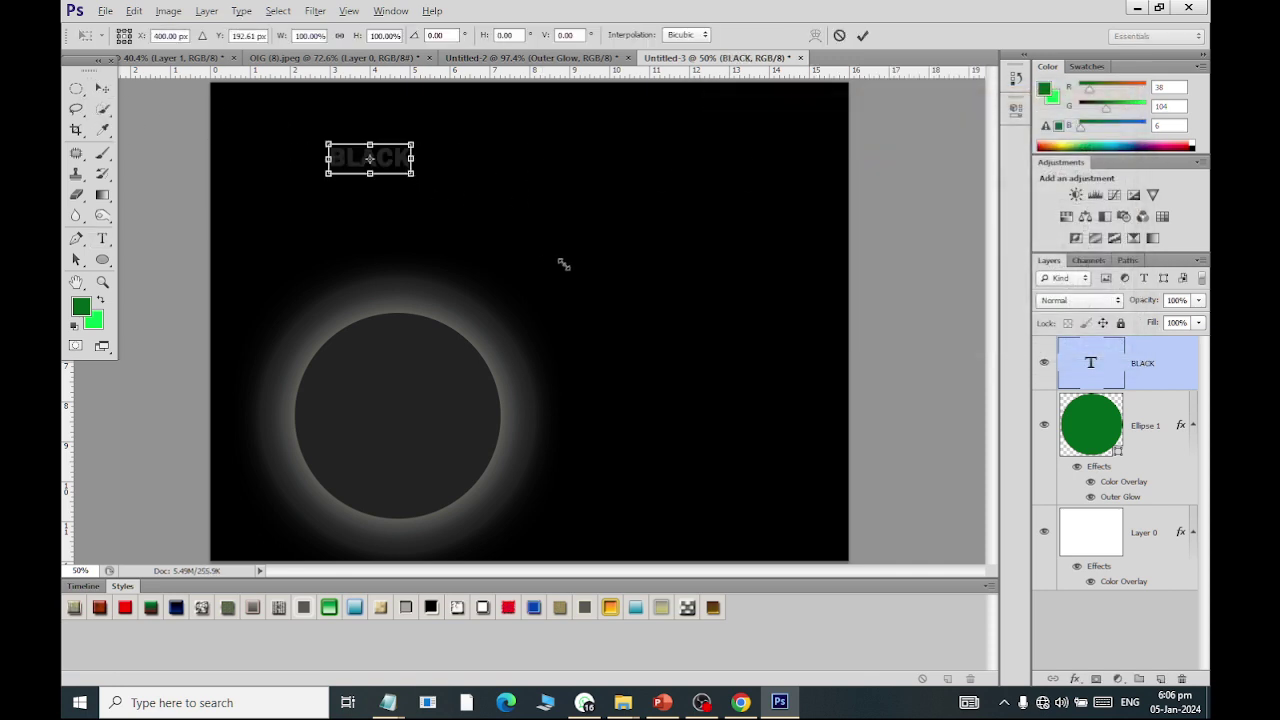
left_click_drag(564, 264, 559, 228)
left_click_drag(483, 154, 628, 177)
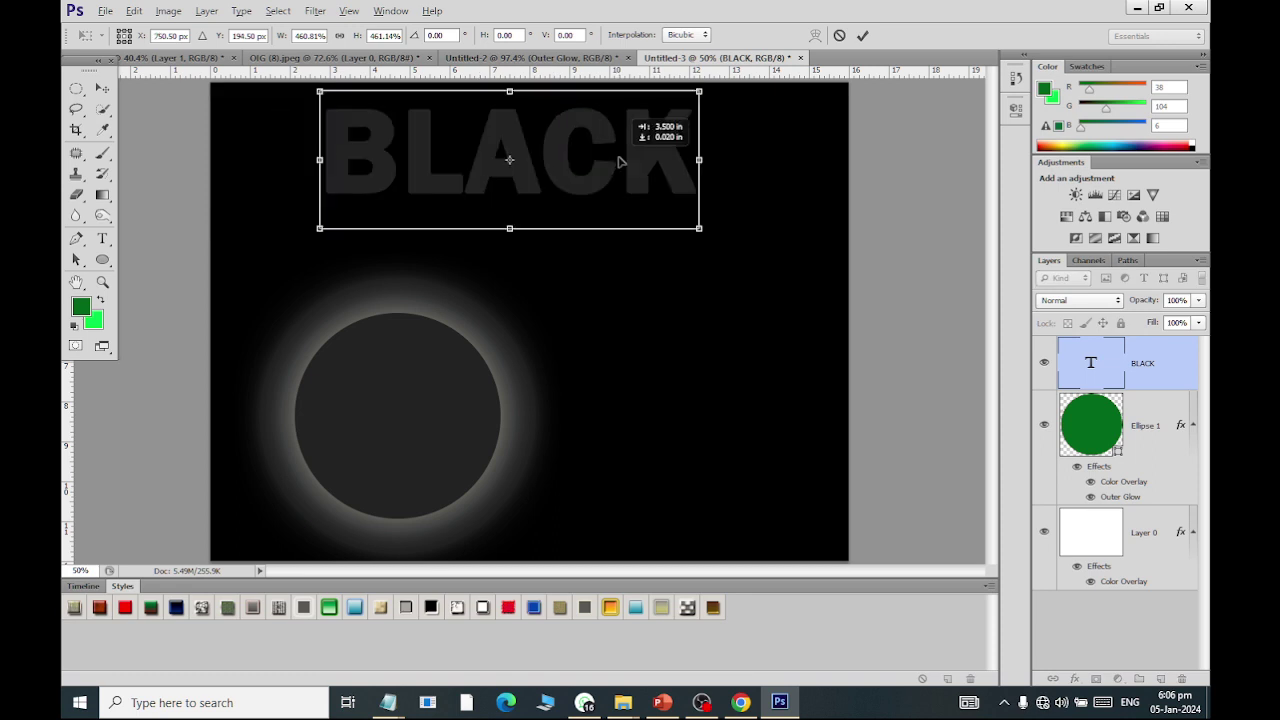
left_click(102, 110)
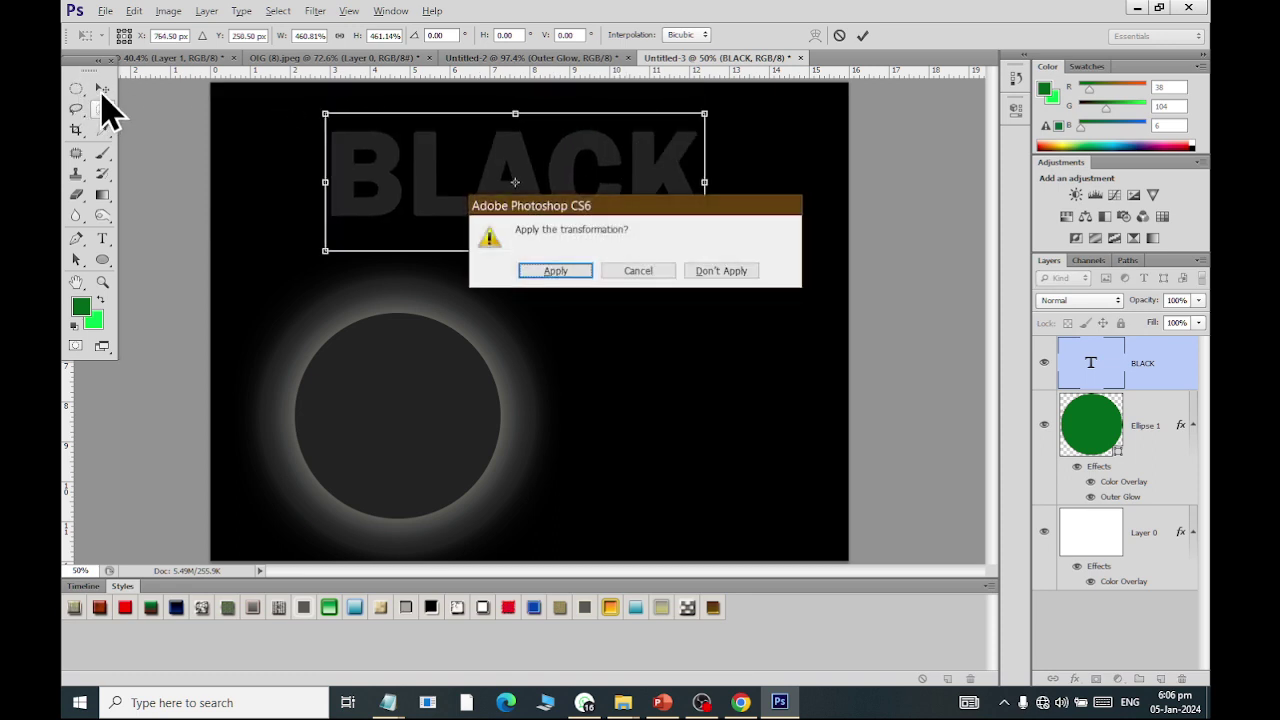
left_click(556, 273)
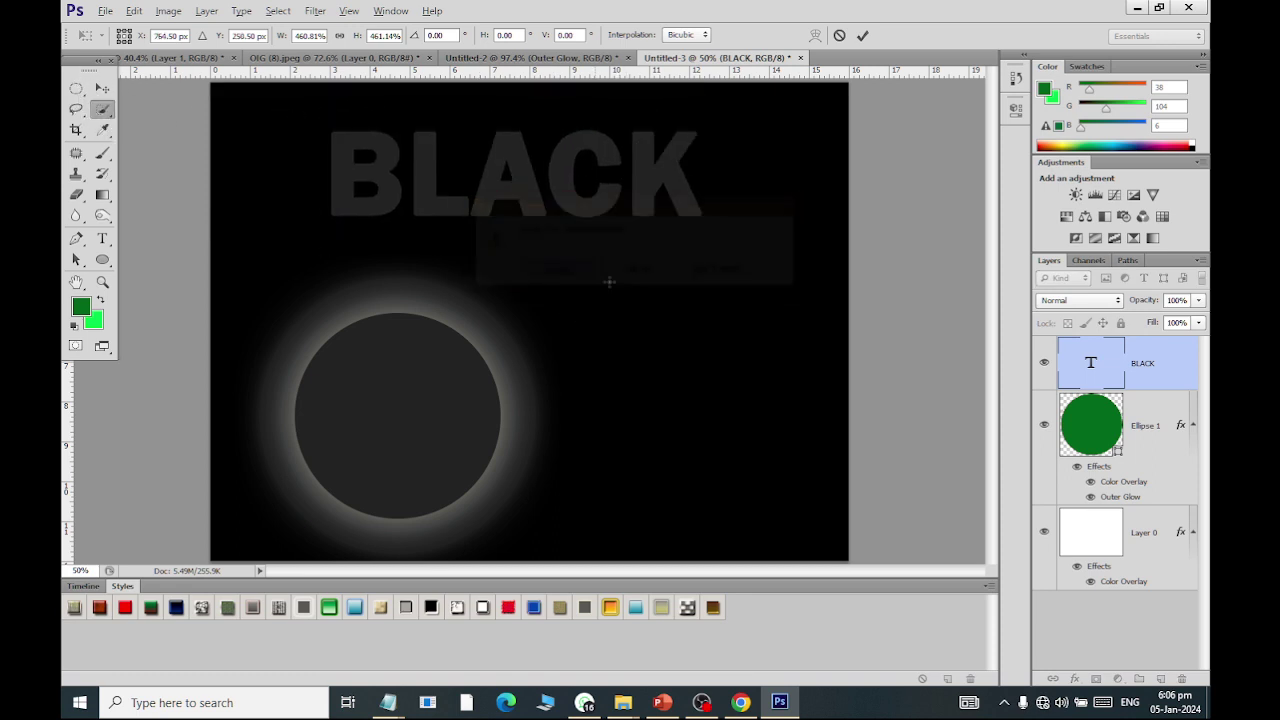
Step: Add a pale-yellow Outer Glow of about 51 px to the BLACK text
left_click(1069, 677)
left_click(1094, 485)
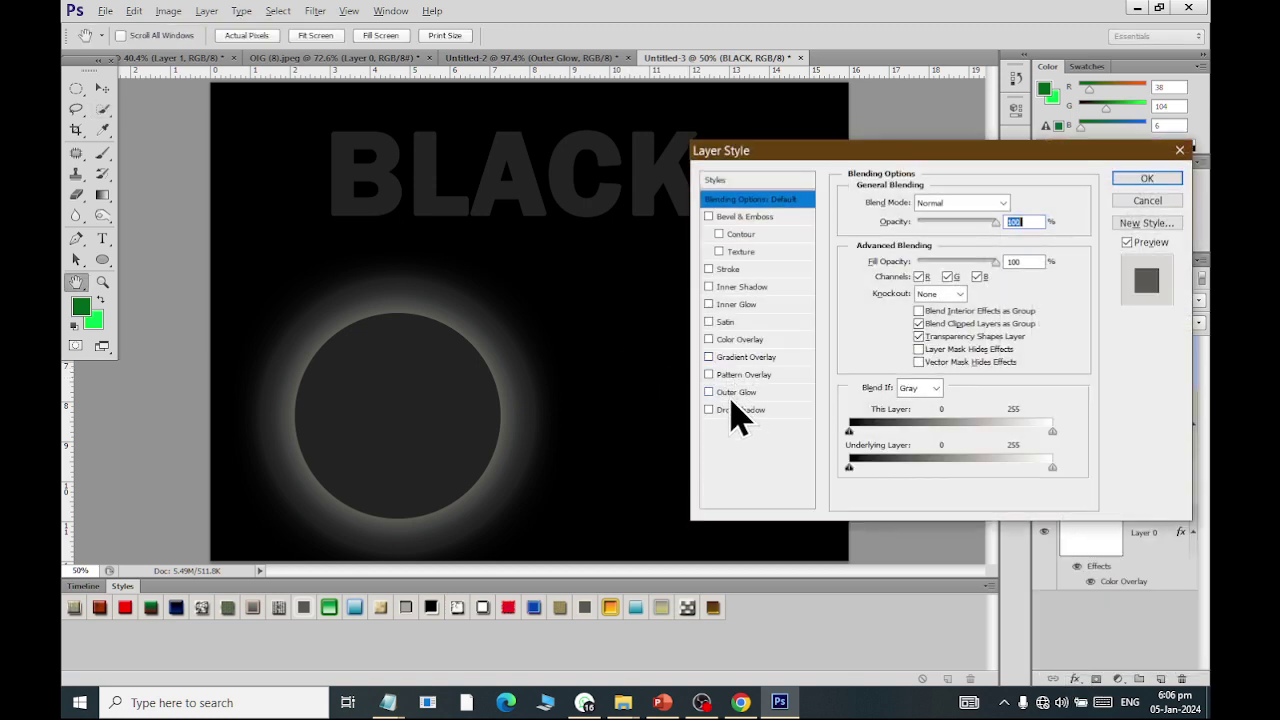
left_click(737, 392)
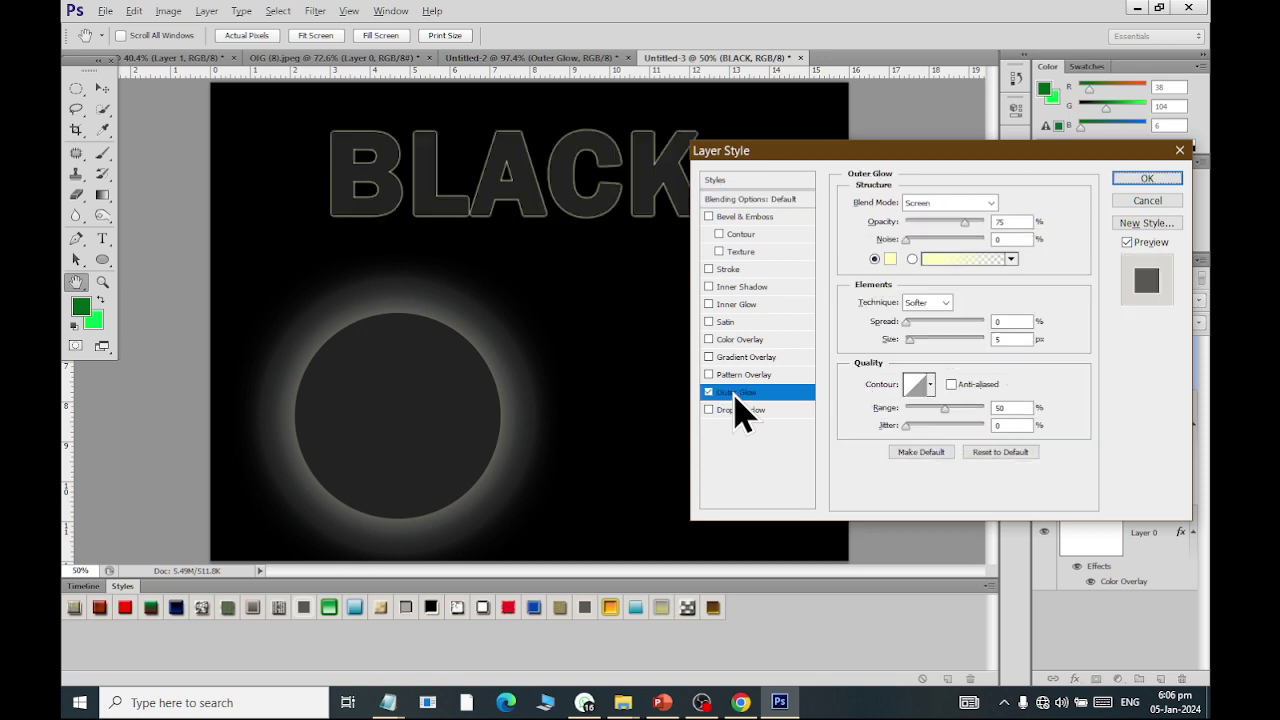
left_click_drag(806, 152, 803, 267)
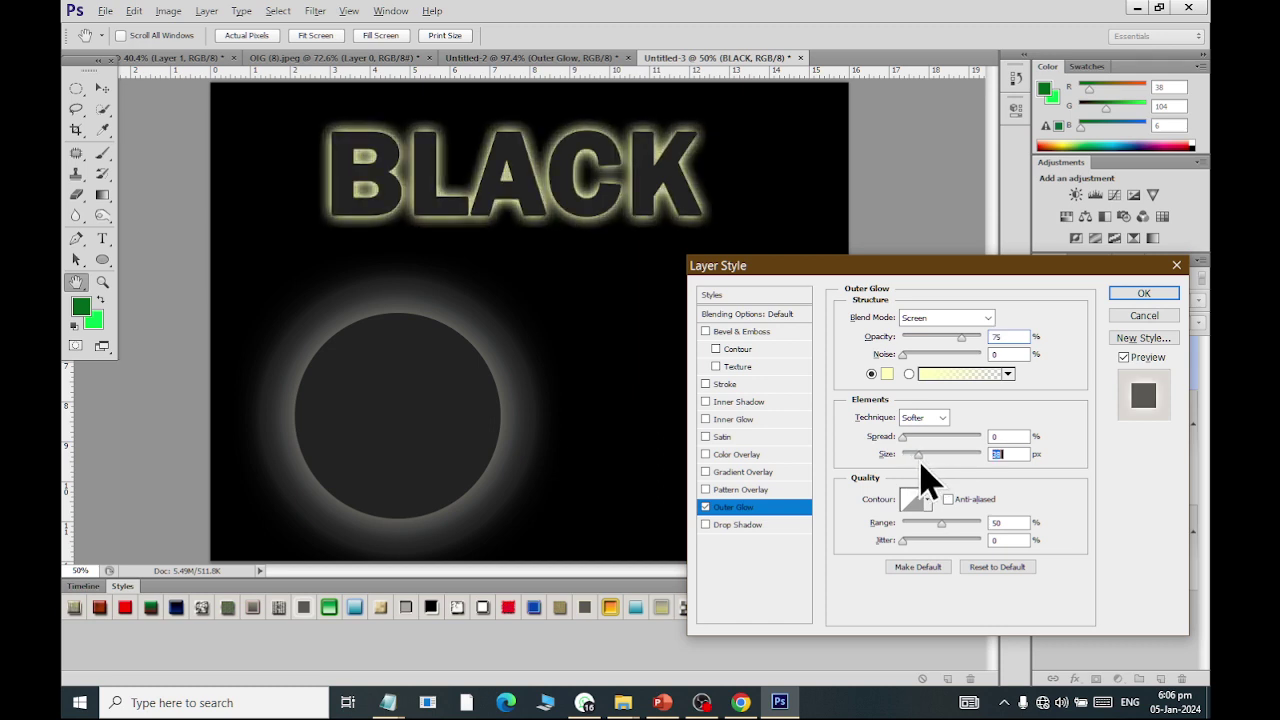
left_click_drag(908, 455, 924, 460)
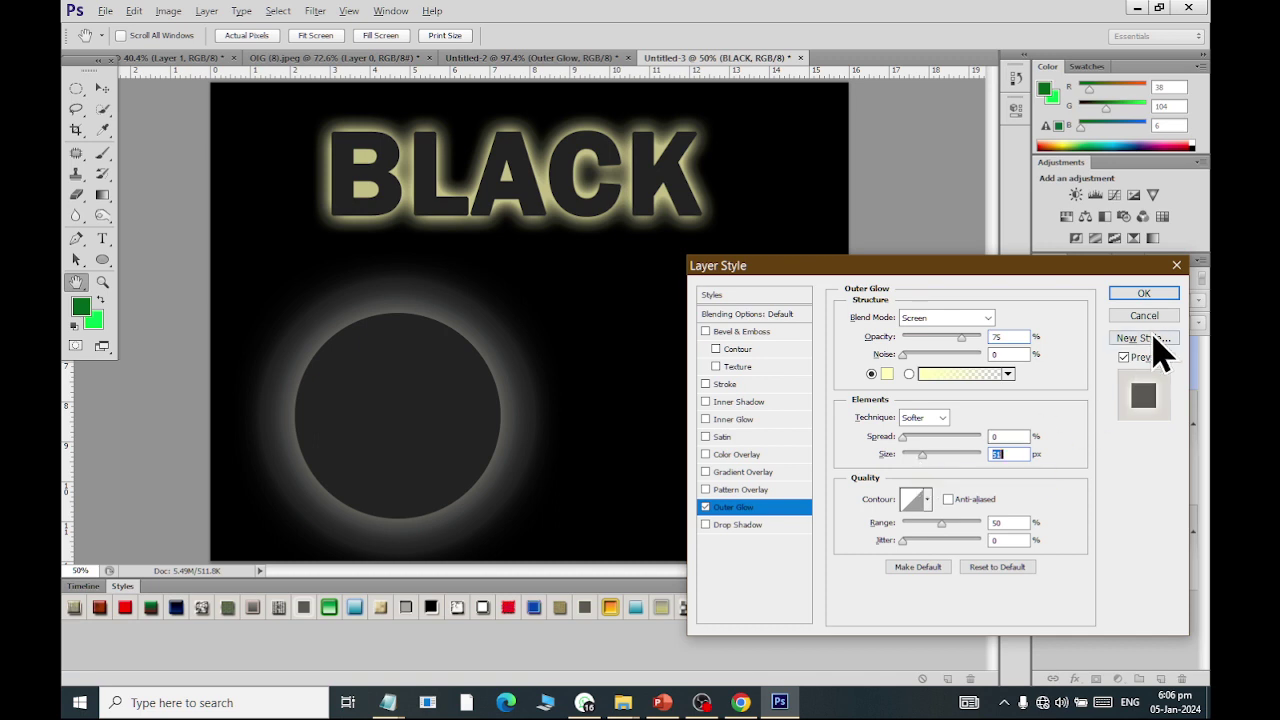
left_click(1143, 296)
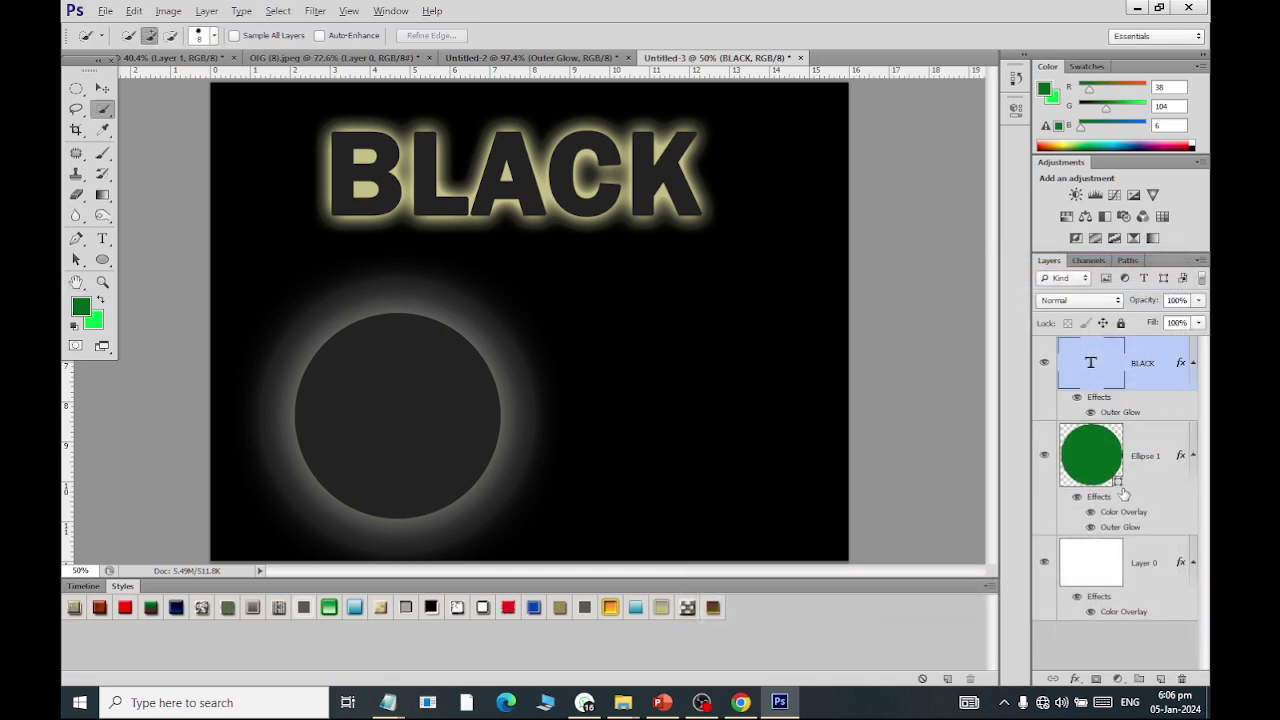
Step: Change Ellipse 1's Color Overlay to near-white faf9f9
left_click(1106, 498)
double_click(1097, 489)
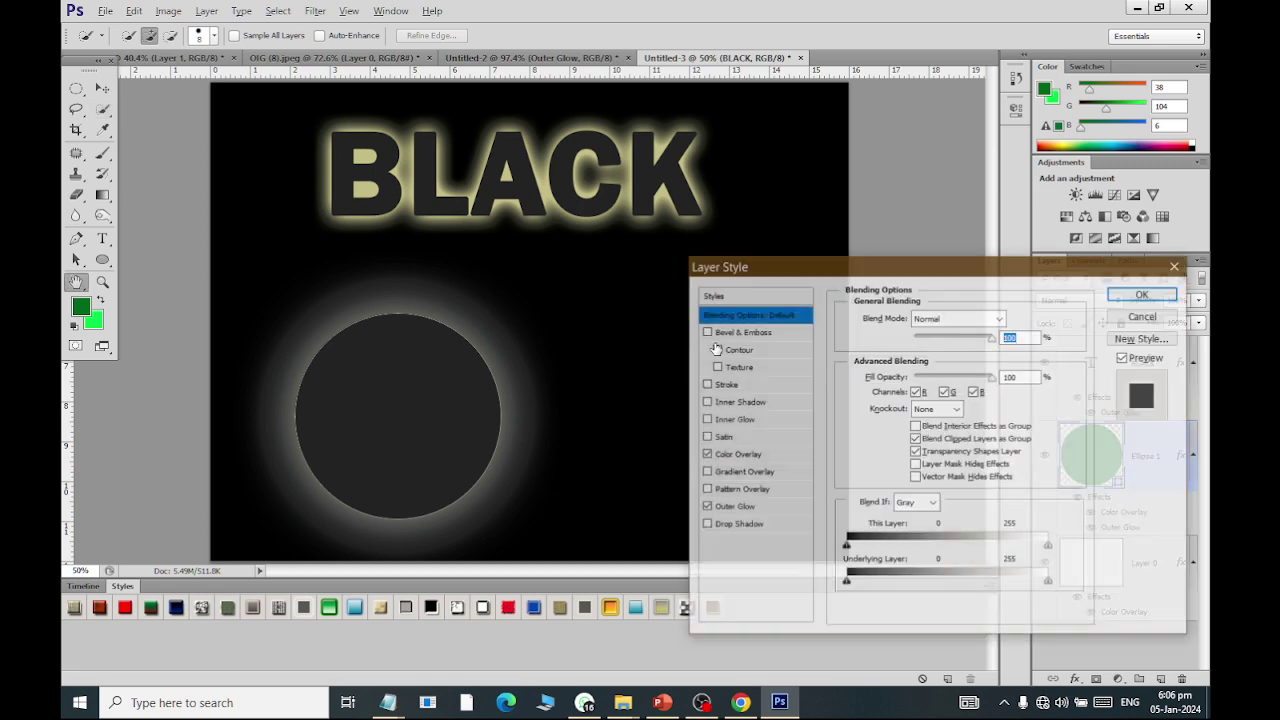
left_click(735, 456)
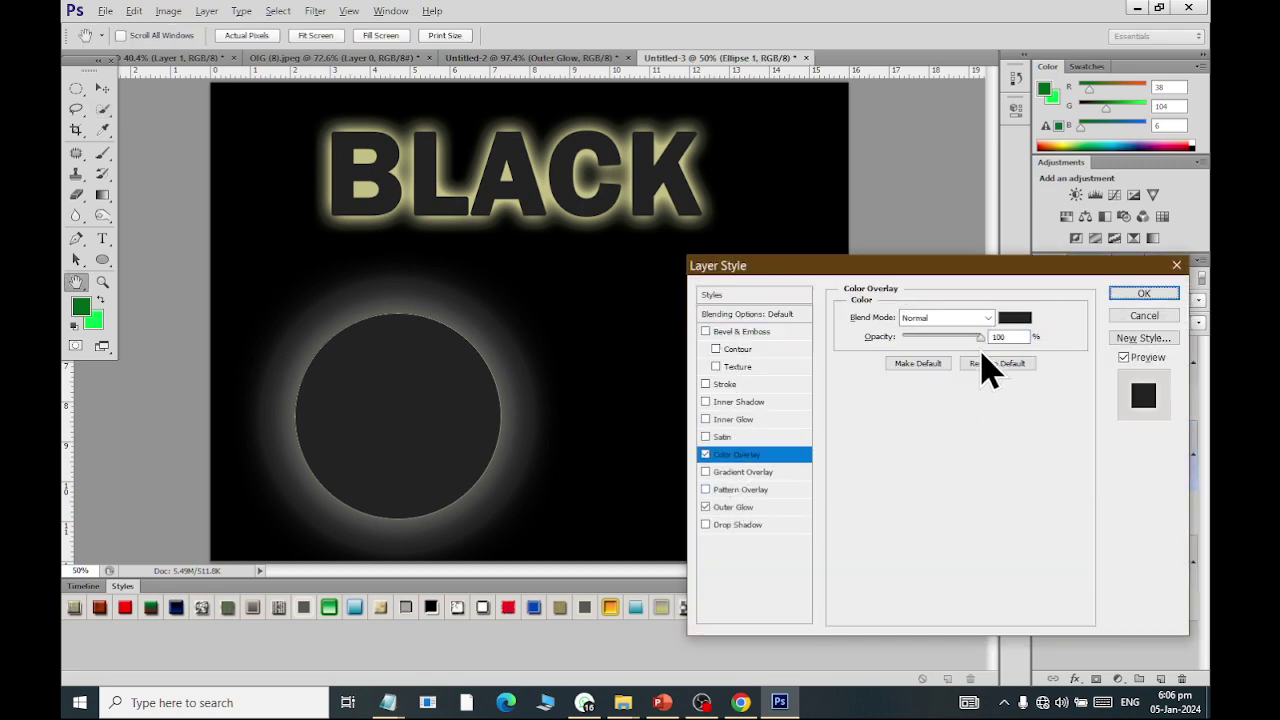
left_click(1027, 320)
mouse_move(720, 227)
left_mouse_down()
mouse_move(706, 251)
mouse_move(707, 115)
left_mouse_up()
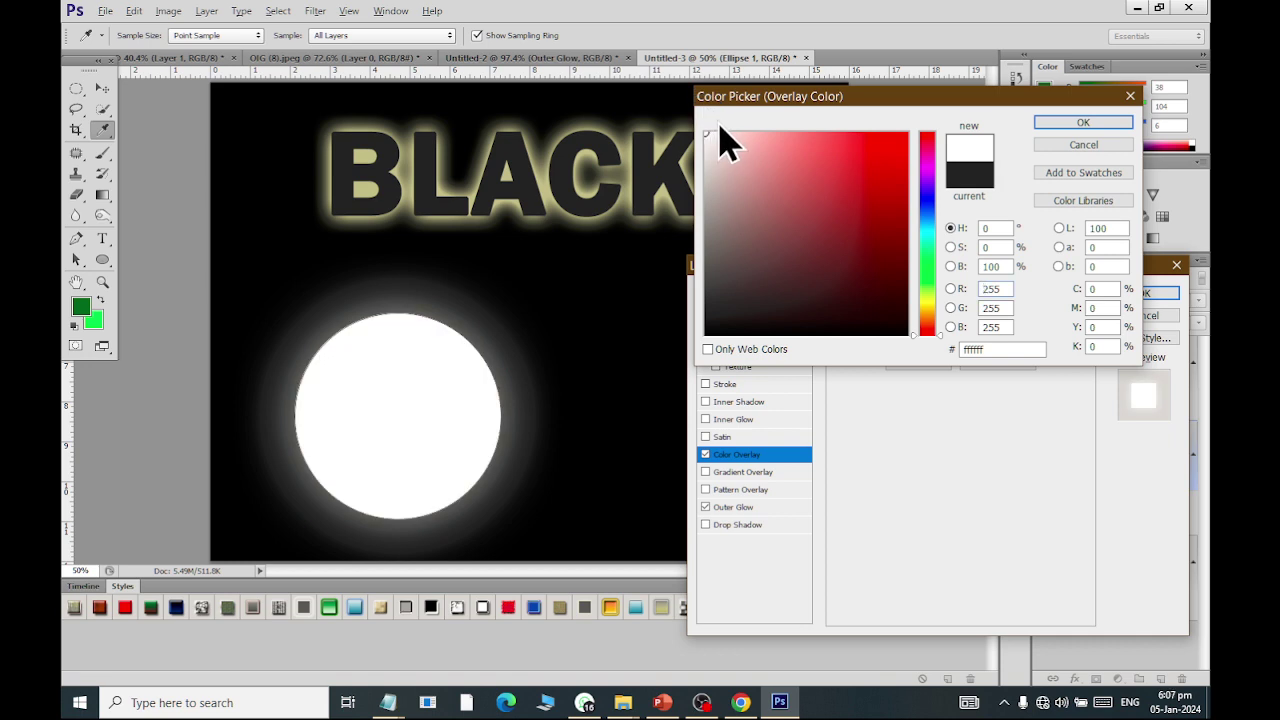
left_click_drag(709, 131, 703, 150)
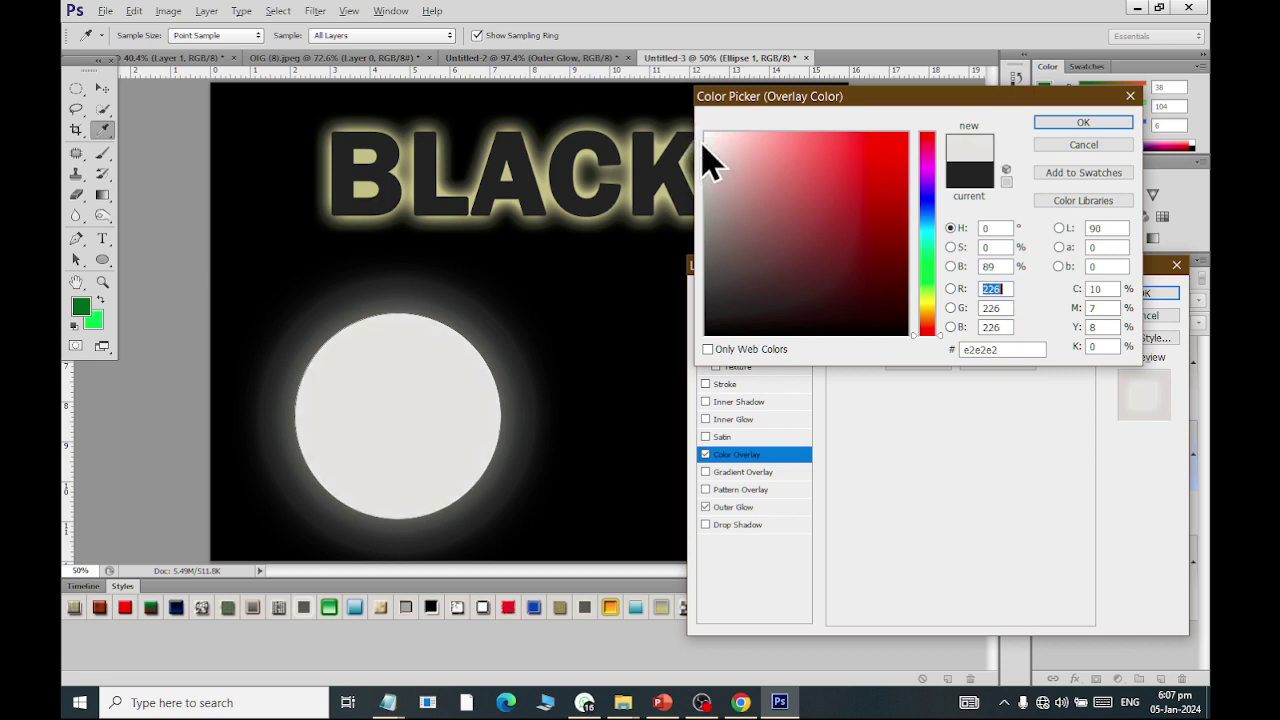
left_click(706, 136)
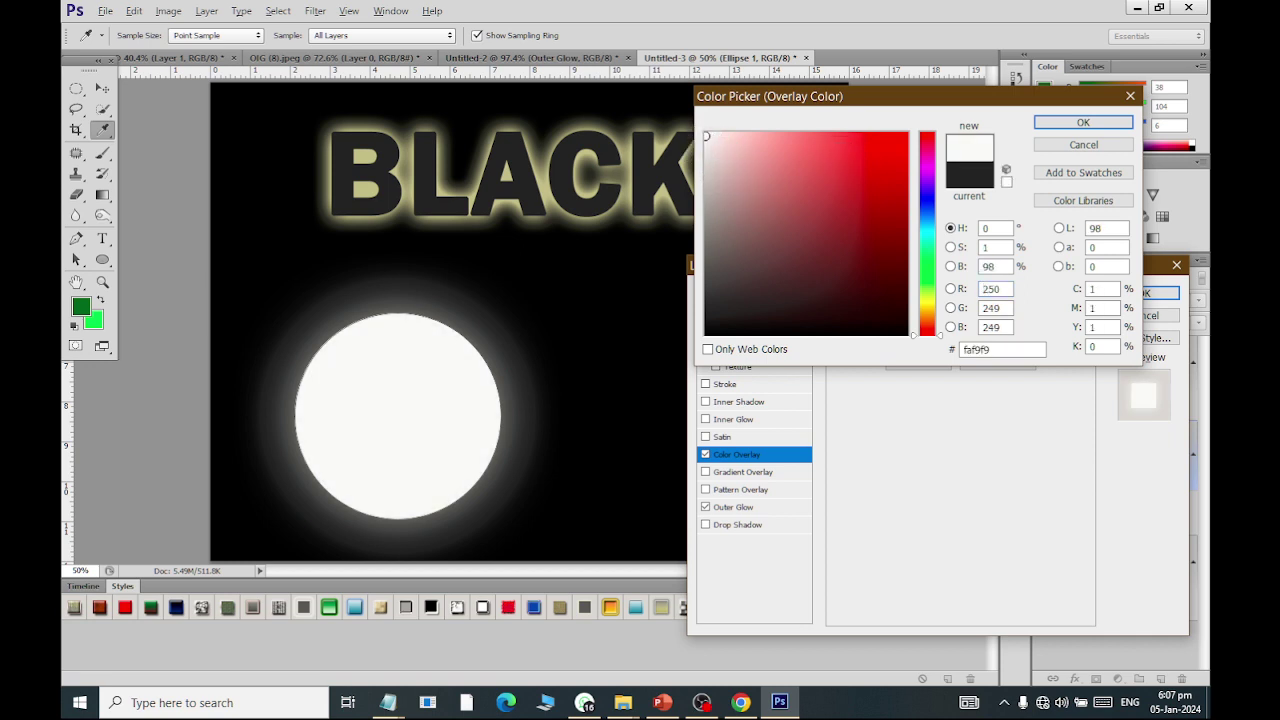
left_click(1060, 124)
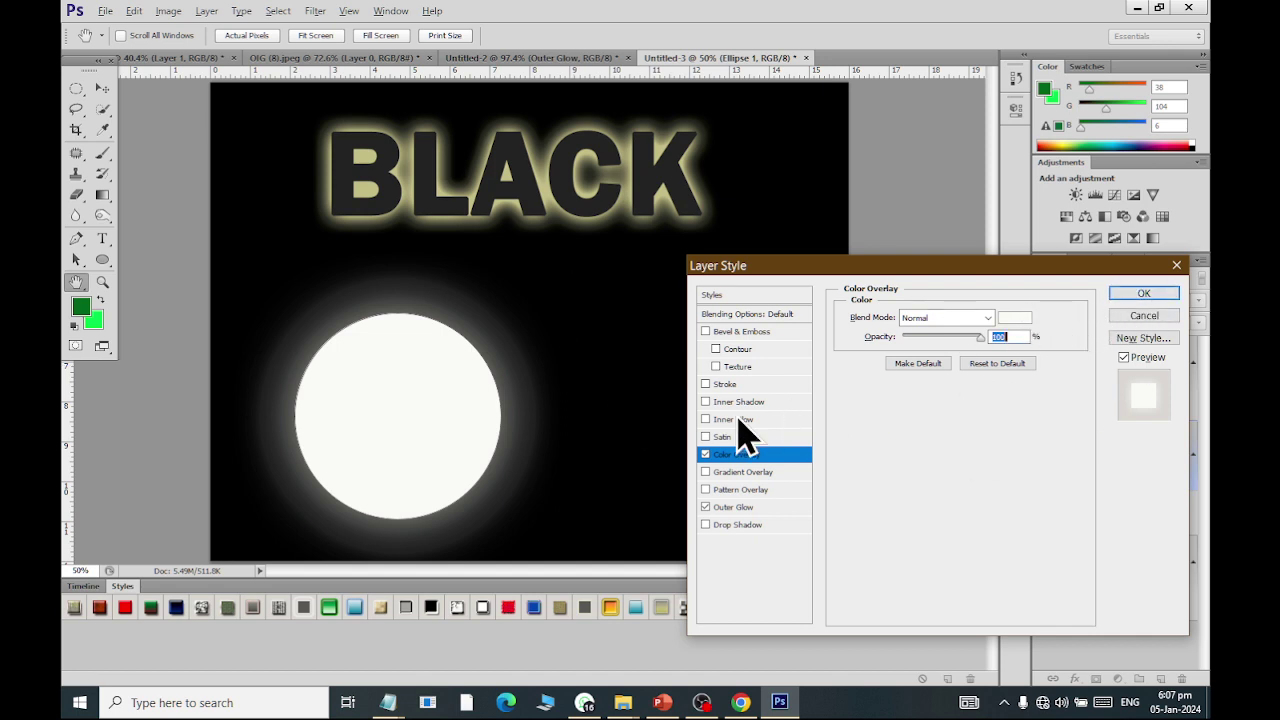
left_click(1152, 295)
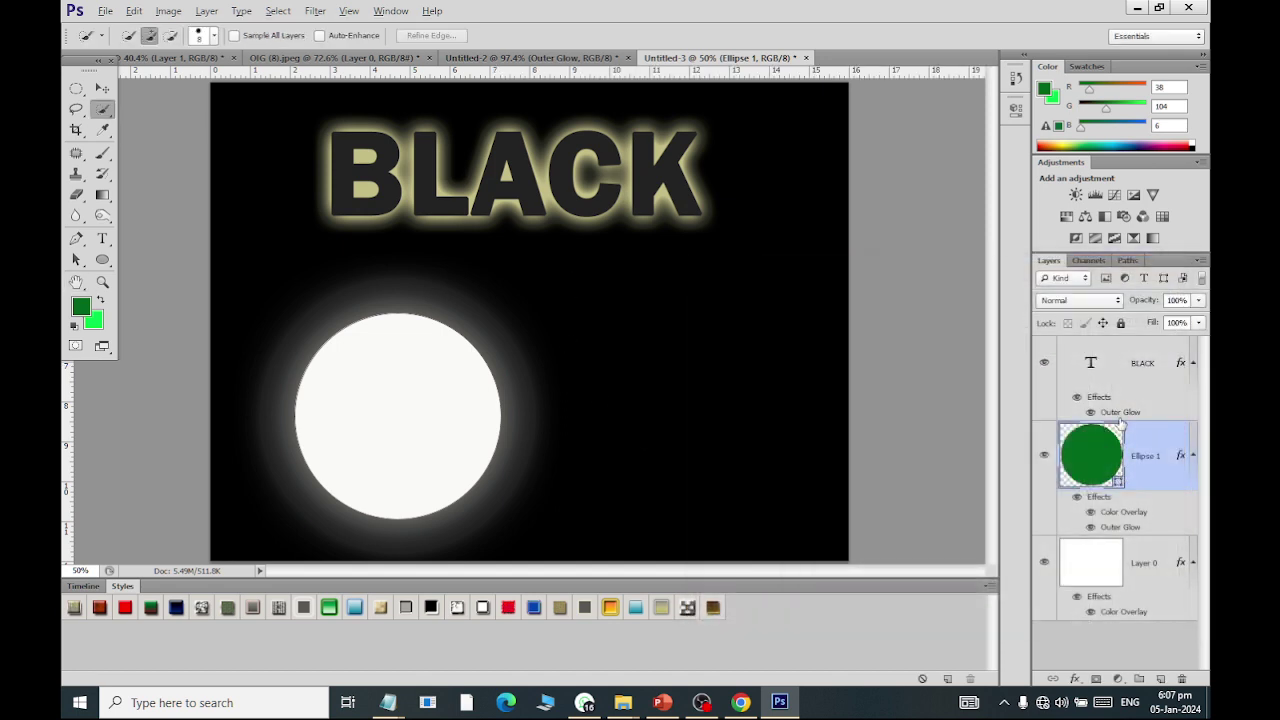
left_click(1097, 400)
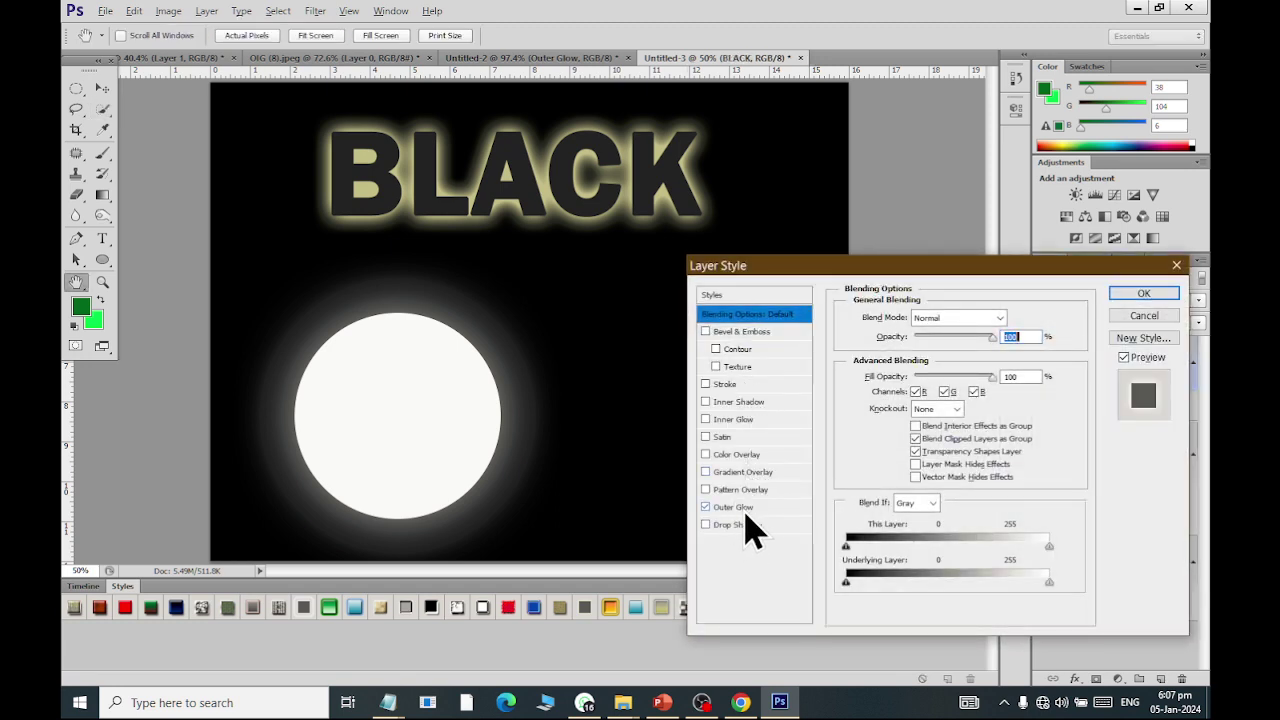
Step: Recolour the BLACK text's Outer Glow to bright cyan 2dfffd
left_click(740, 508)
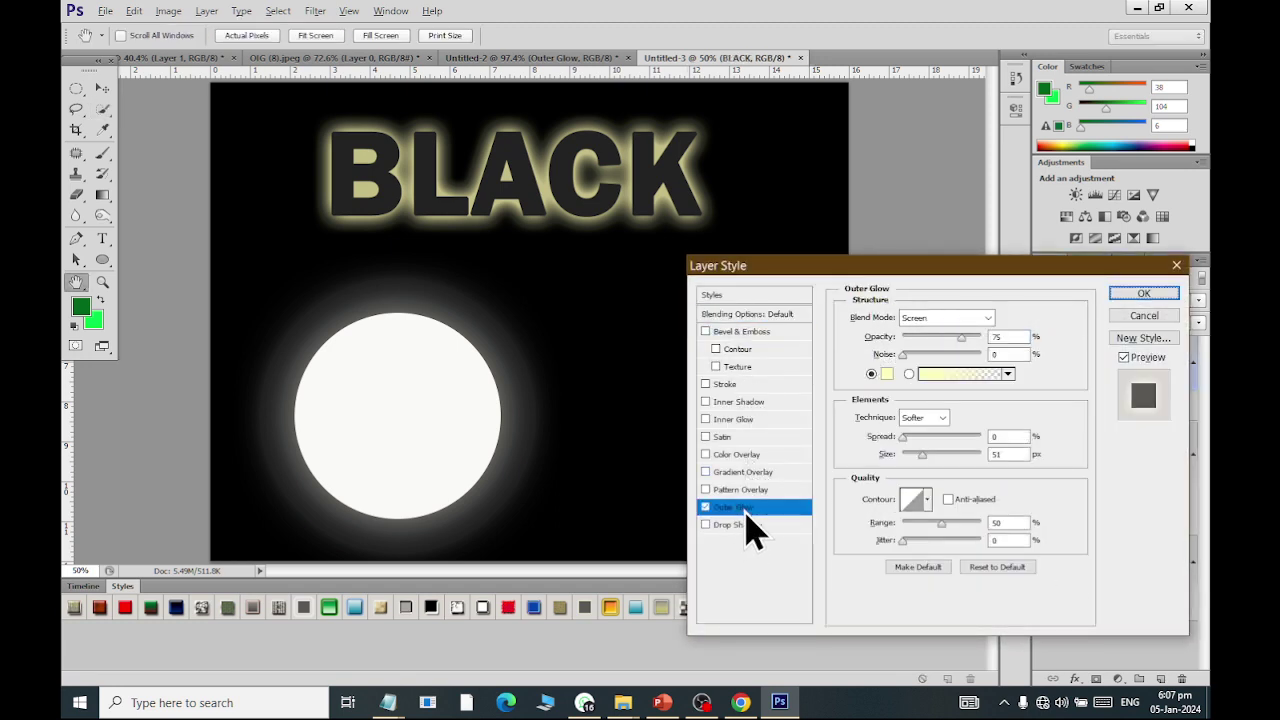
left_click(890, 375)
left_click(918, 236)
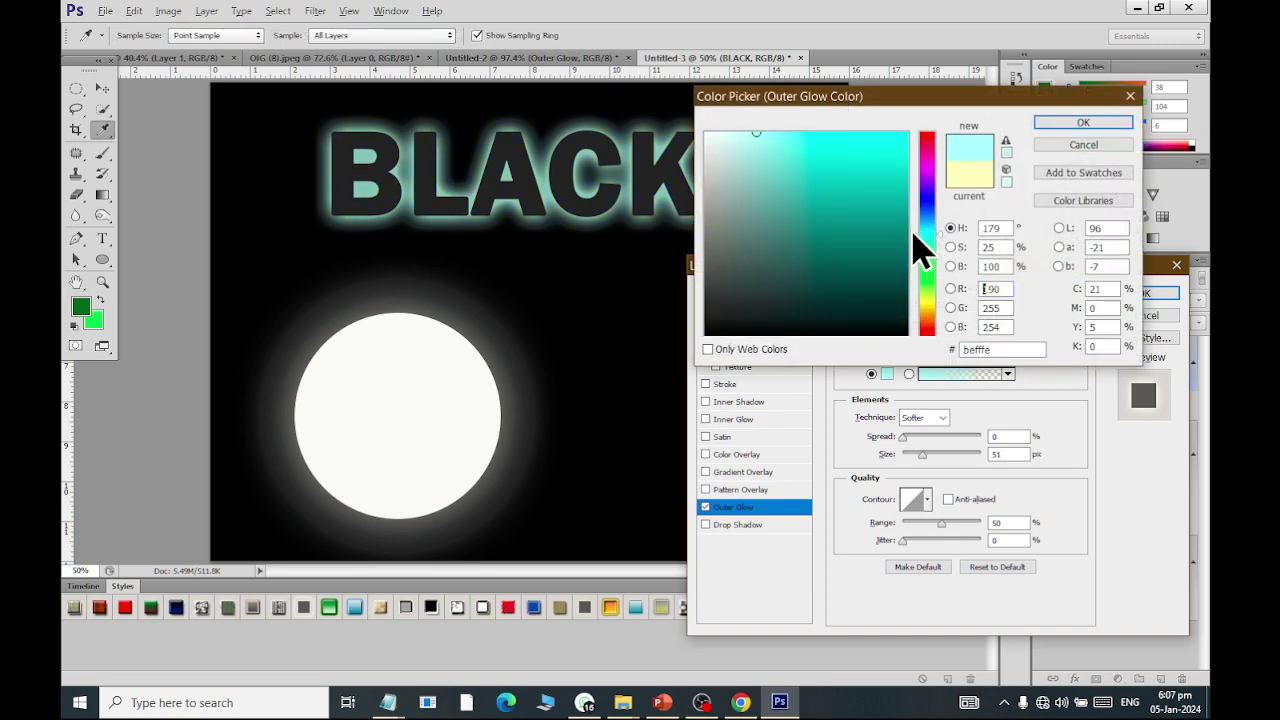
left_click_drag(863, 132, 872, 133)
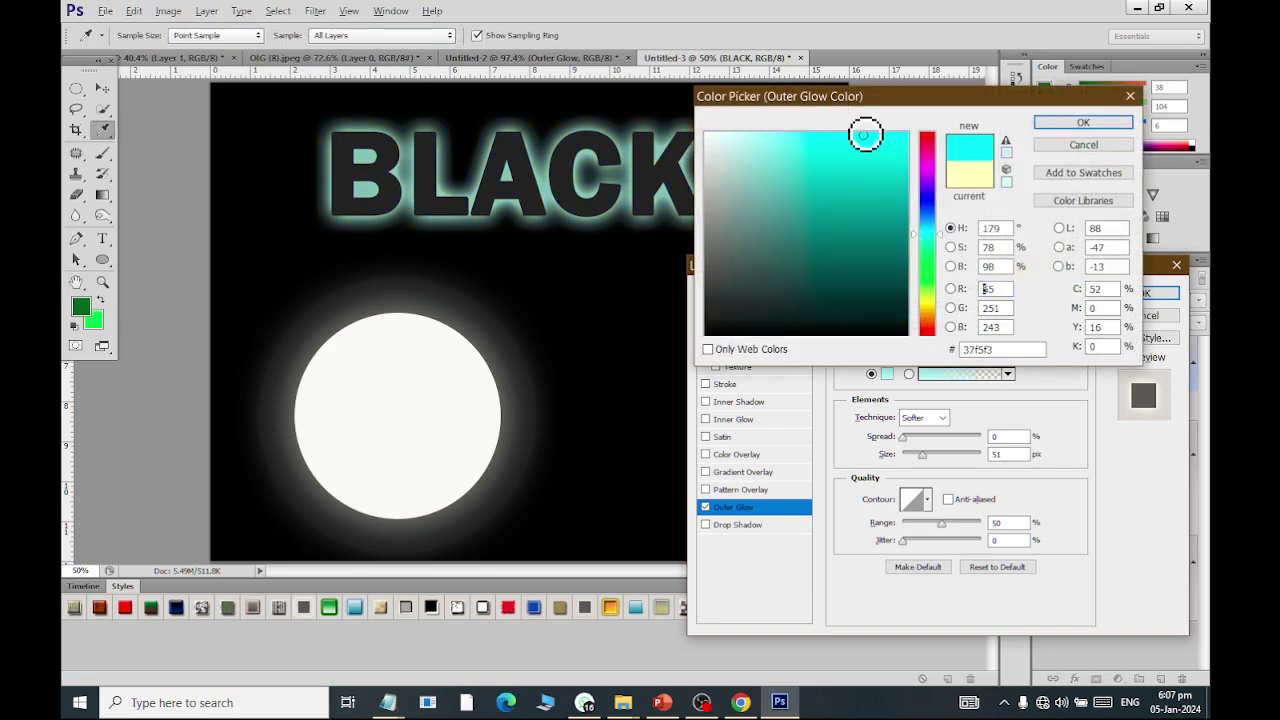
left_click(1067, 127)
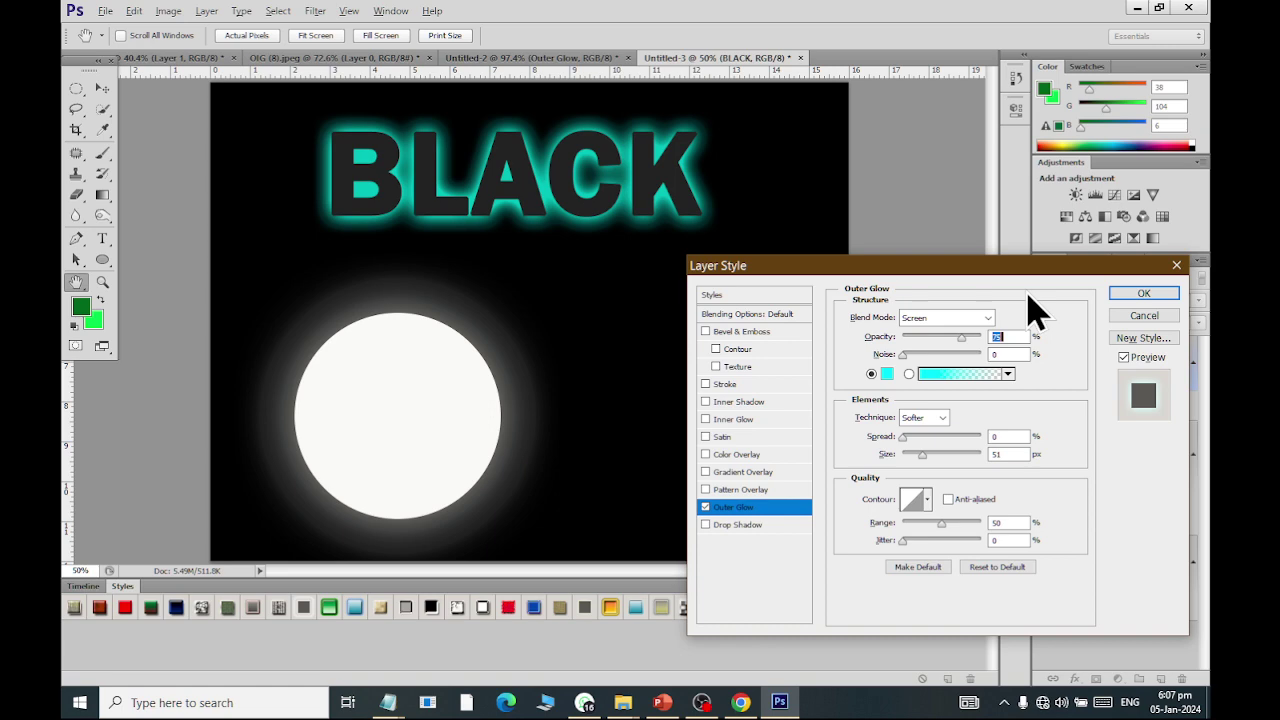
left_click(1137, 295)
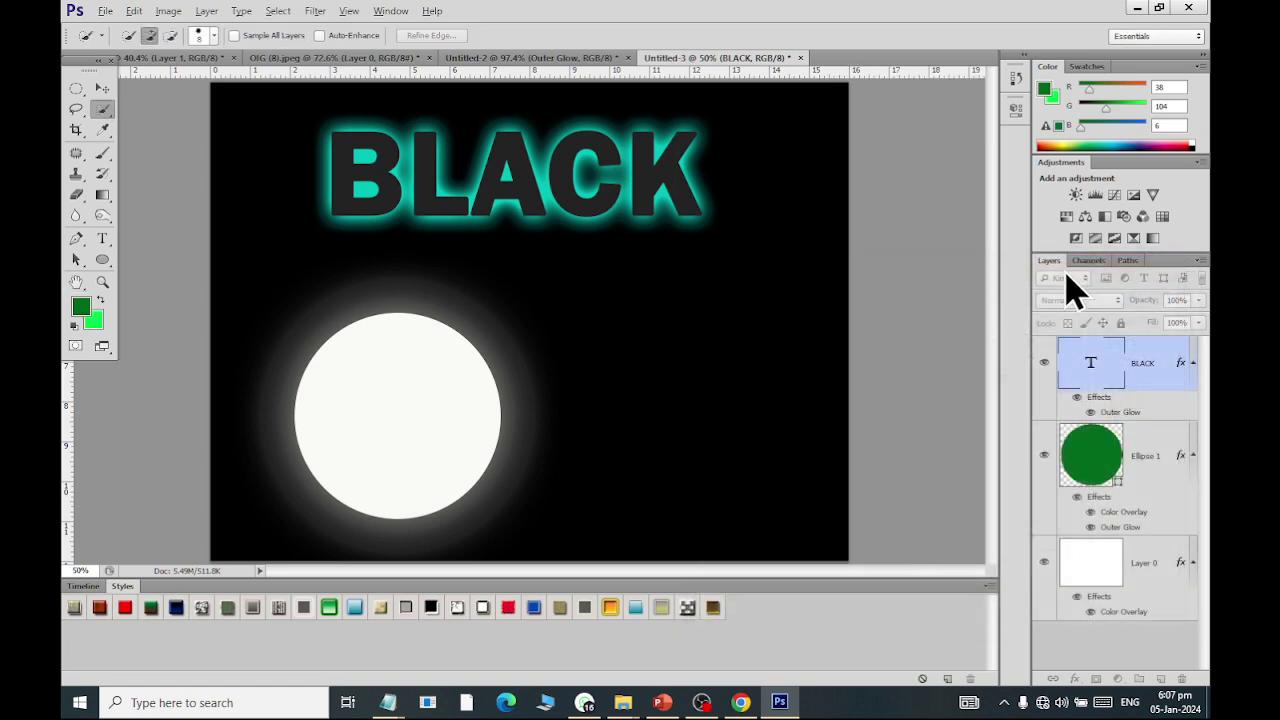
left_click(476, 58)
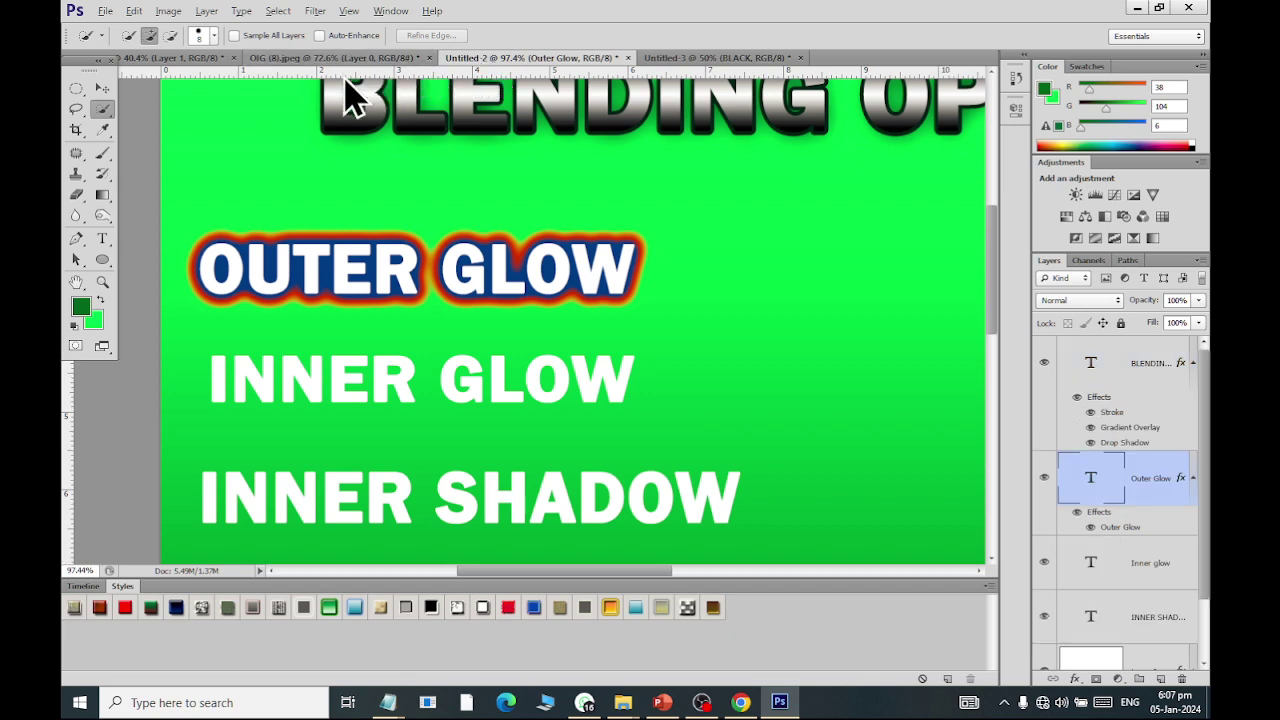
scroll(306, 423, "up", 1)
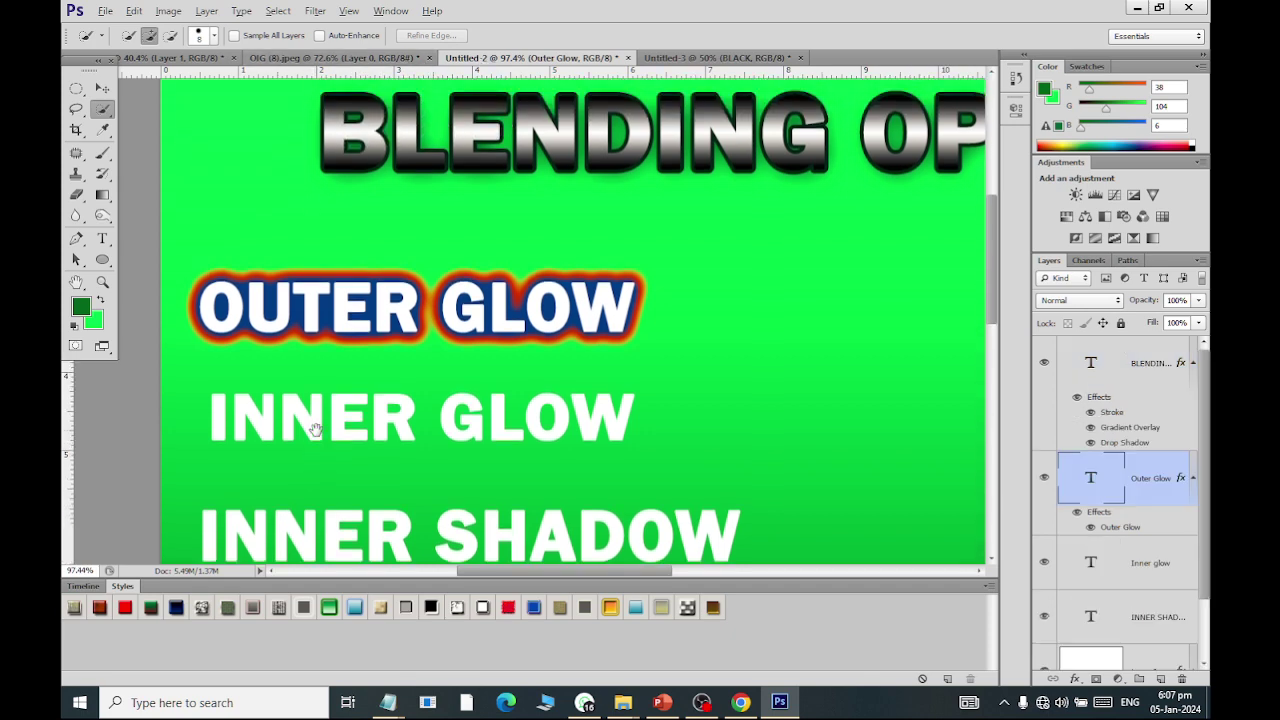
scroll(312, 440, "down", 2)
scroll(318, 452, "up", 3)
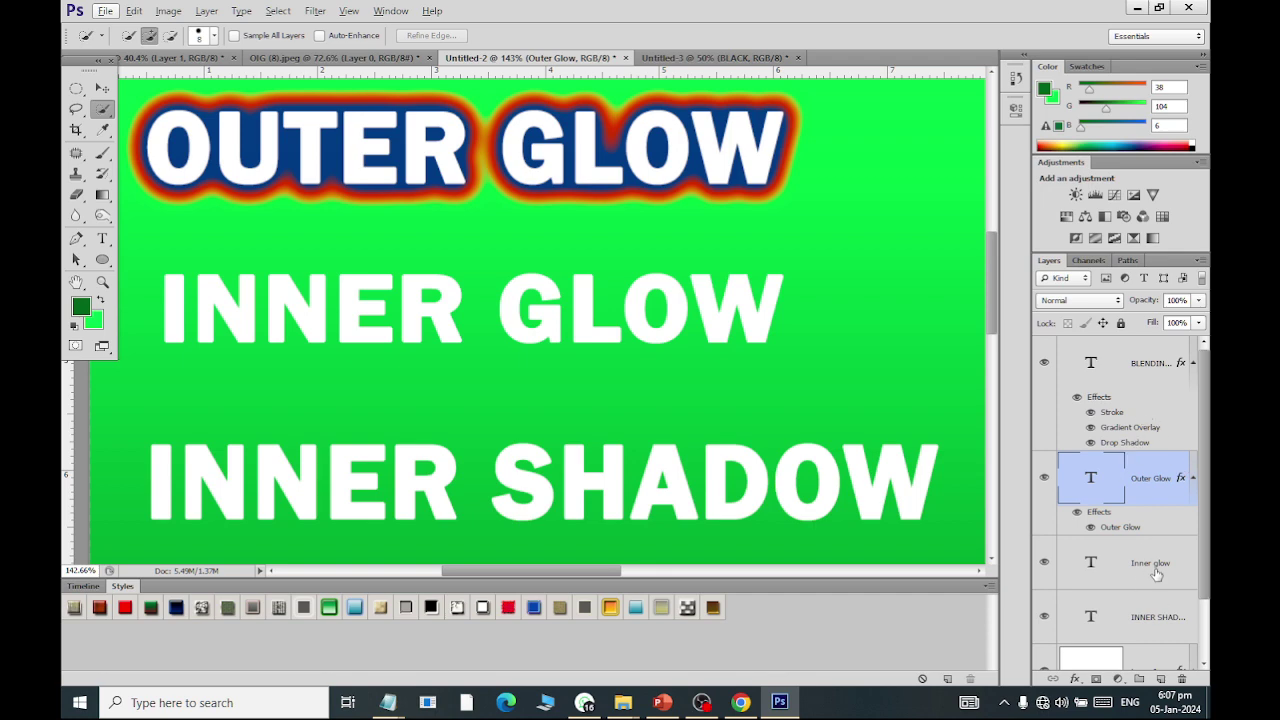
left_click(1156, 570)
left_click(1075, 679)
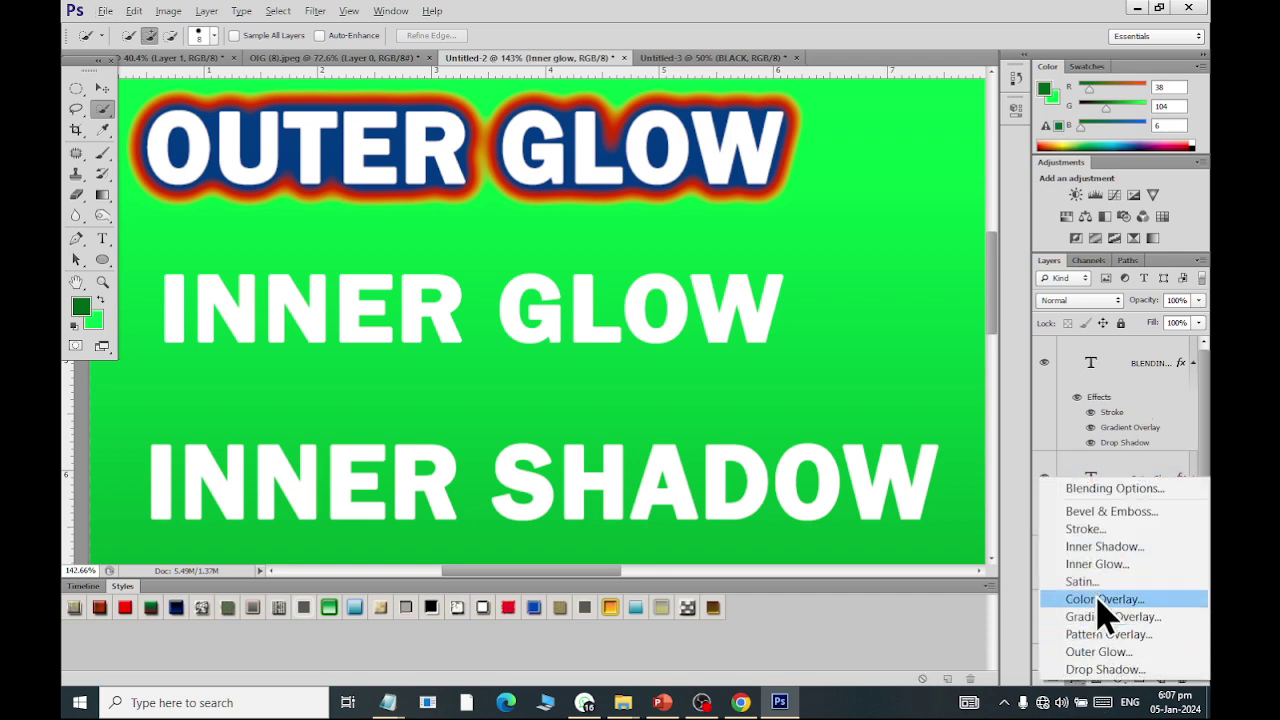
left_click(1100, 488)
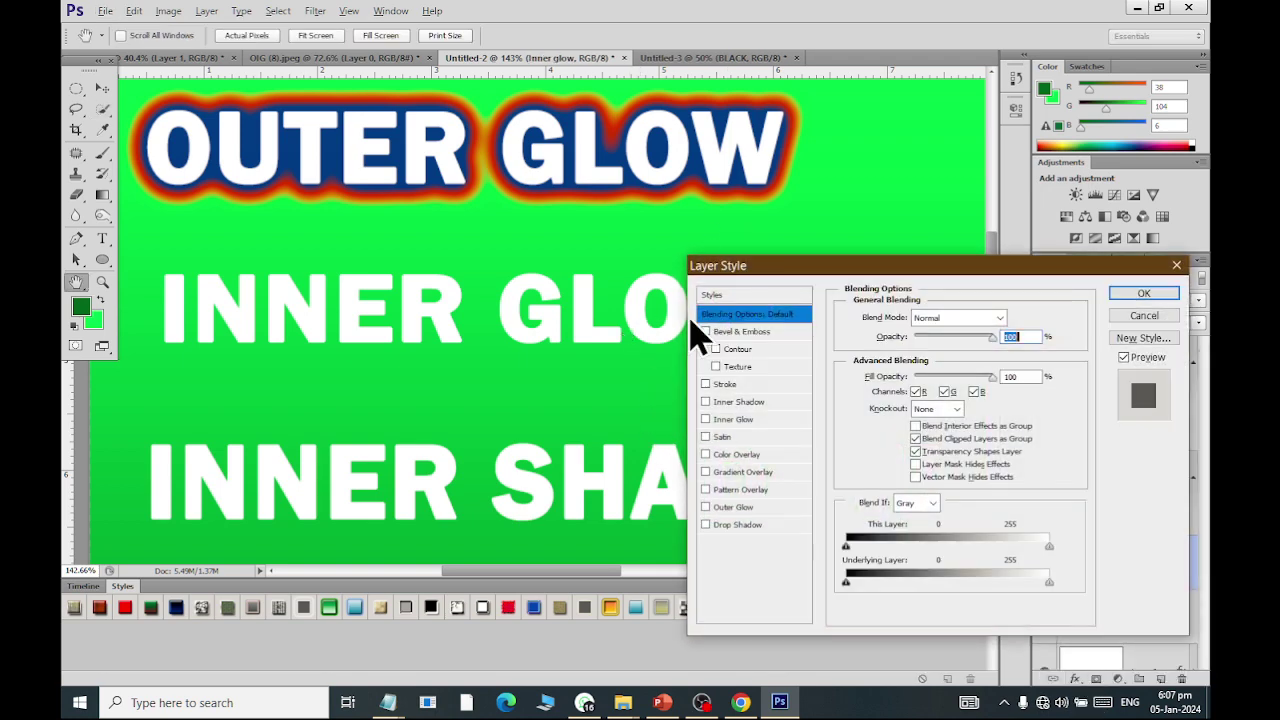
left_click(1168, 318)
scroll(386, 329, "up", 3)
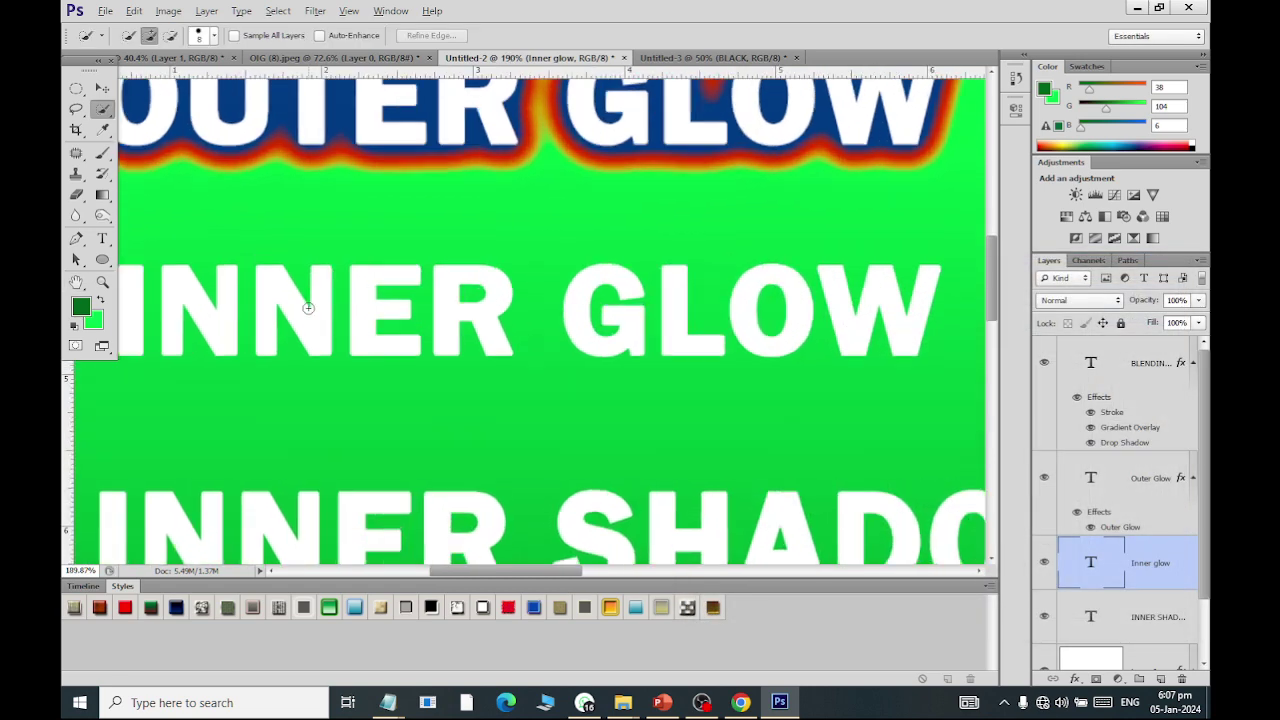
left_click(1077, 679)
left_click(1119, 490)
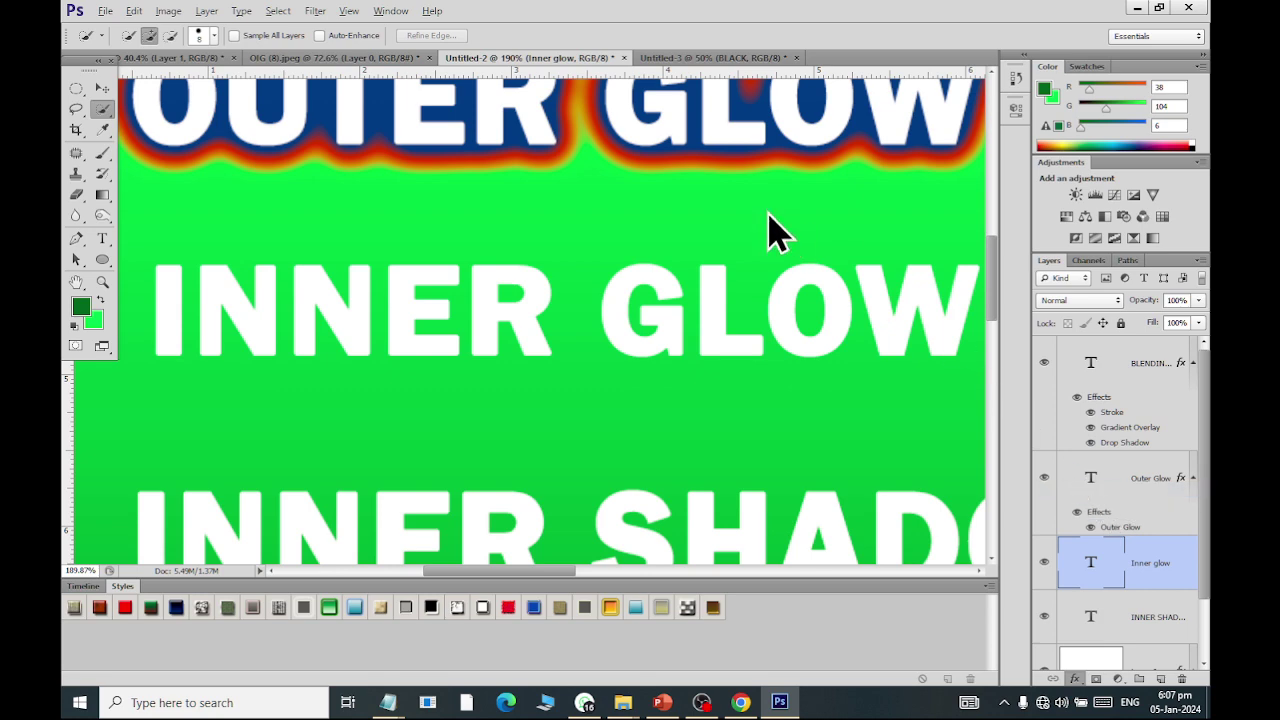
Step: Enable Inner Glow and a black Color Overlay on the INNER GLOW text
mouse_move(758, 258)
left_mouse_down()
mouse_move(497, 390)
mouse_move(497, 410)
left_mouse_up()
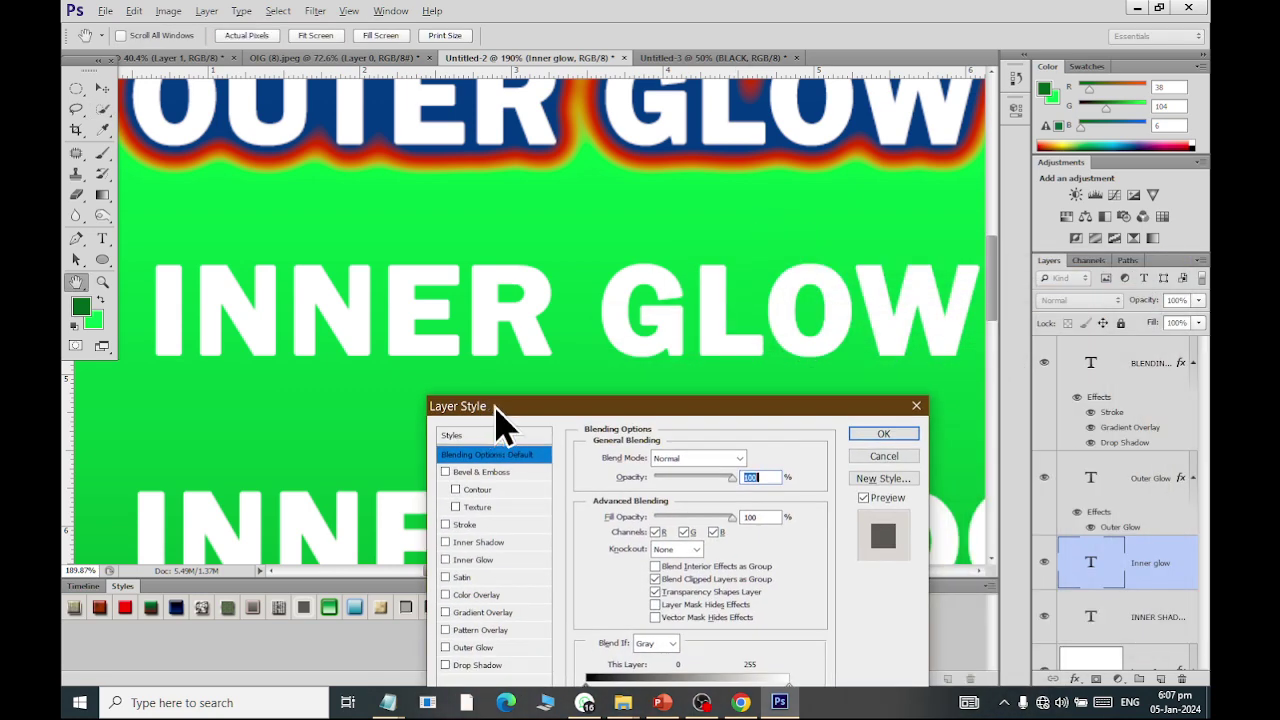
left_click(446, 560)
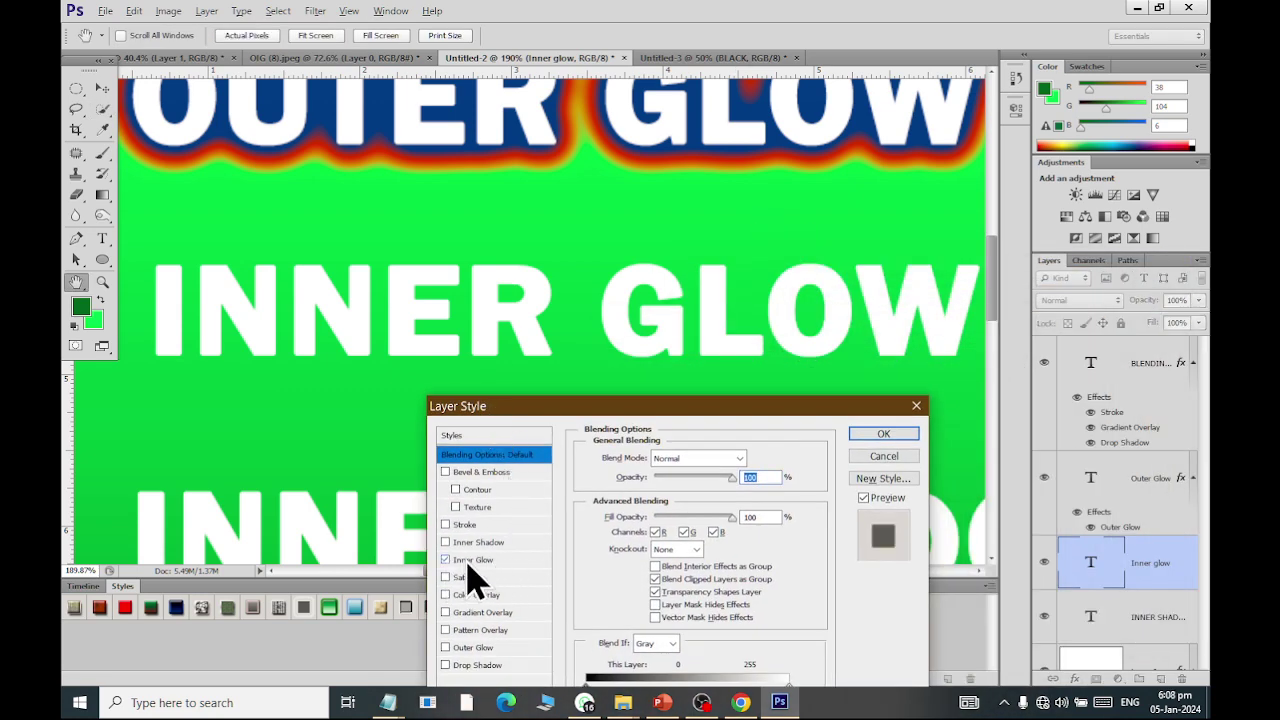
left_click(470, 562)
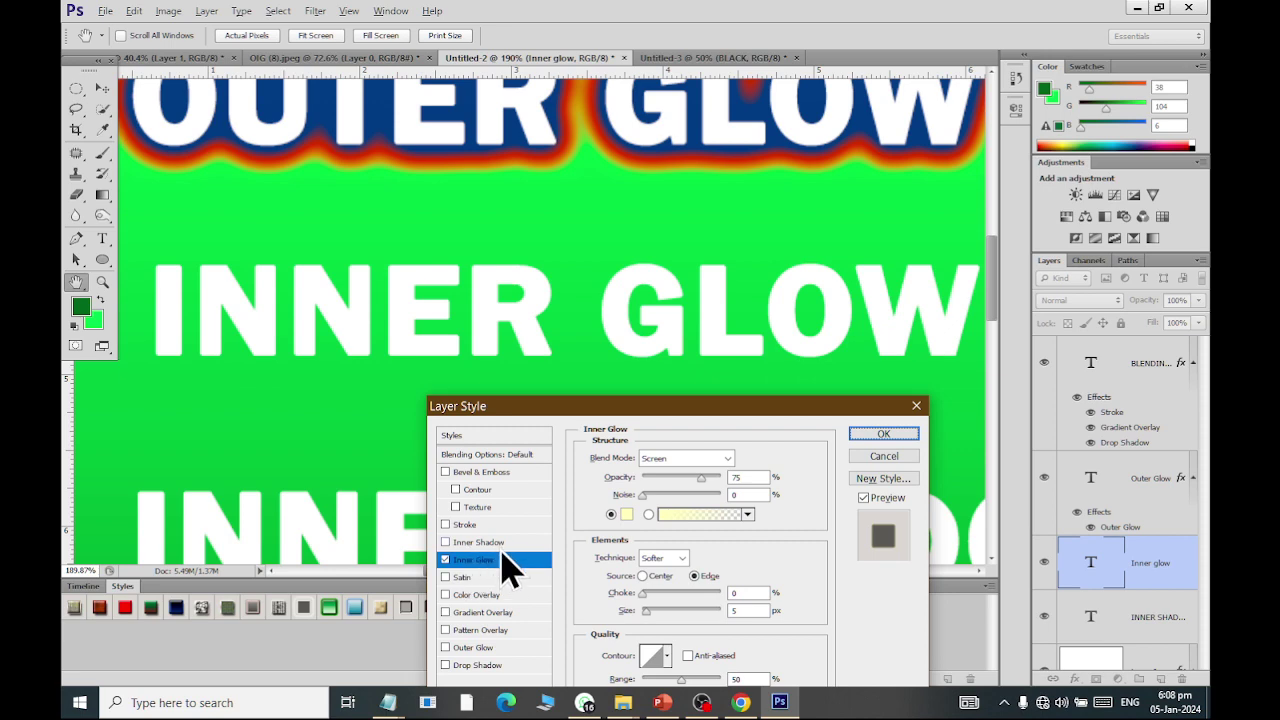
left_click(447, 596)
left_click(460, 597)
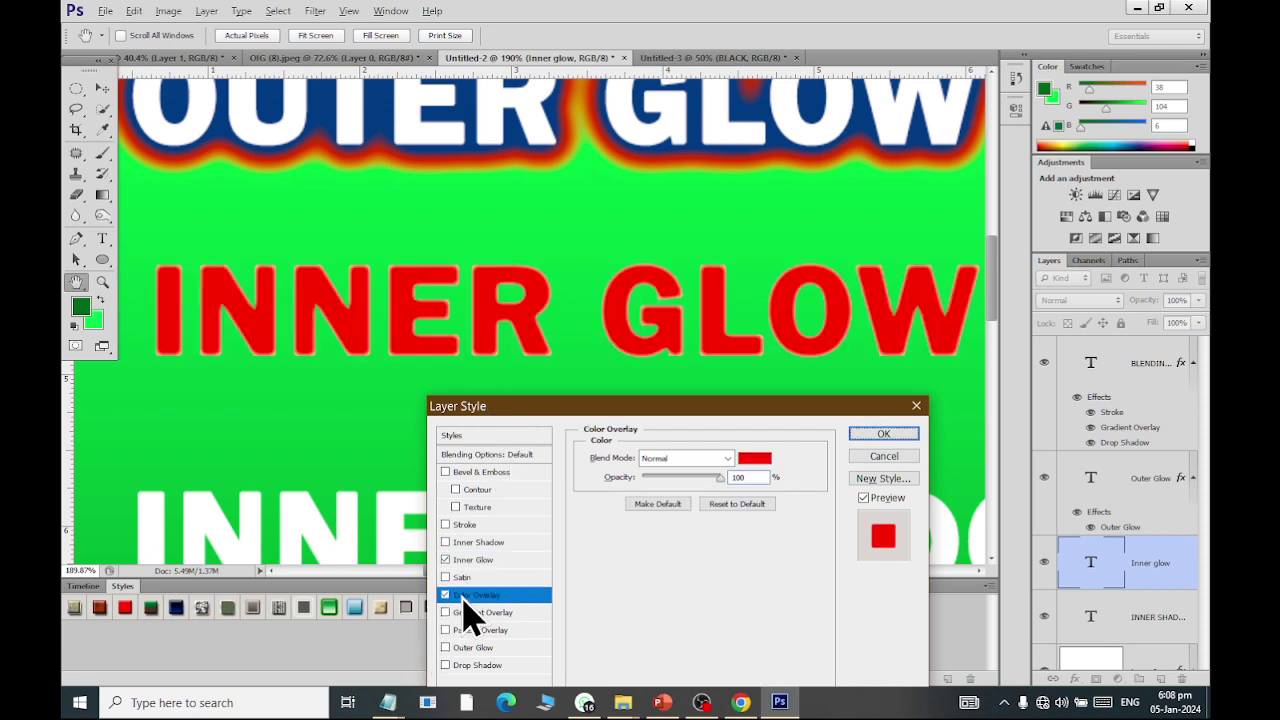
left_click(757, 460)
left_click(706, 334)
left_click(1052, 124)
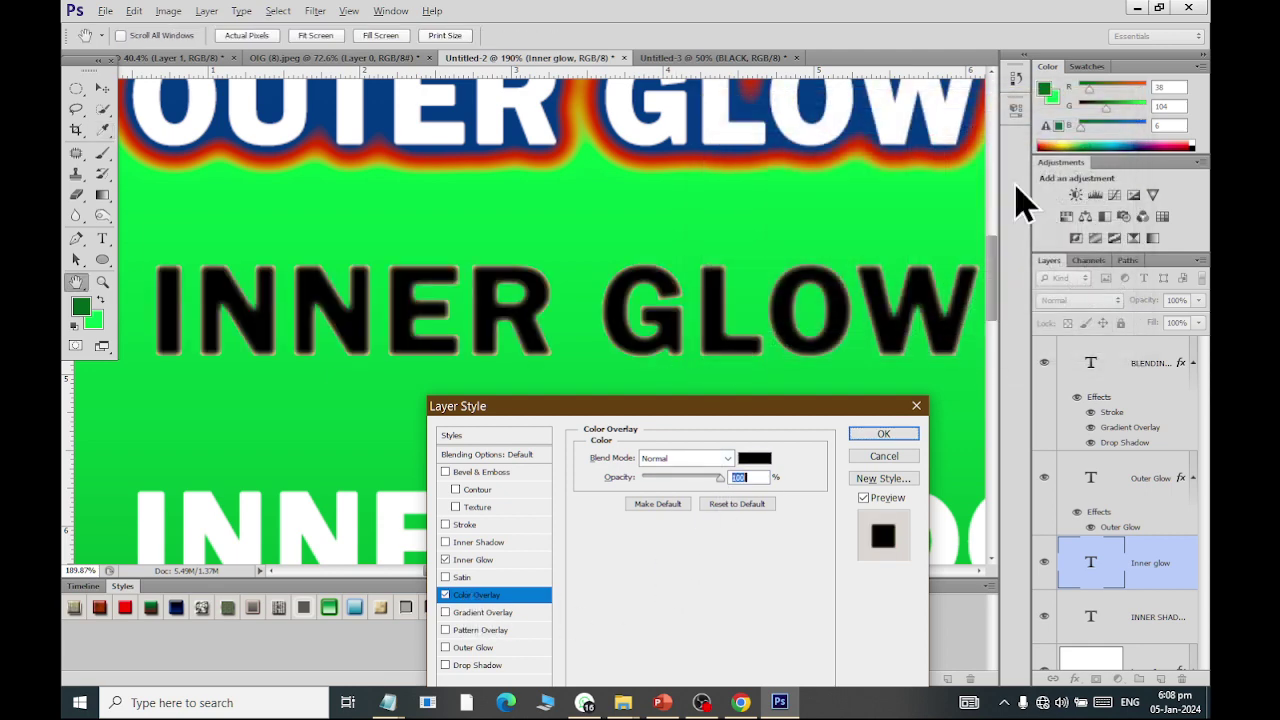
Step: Set the Inner Glow choke to 8% and fill it with a green gradient preset
left_click(477, 562)
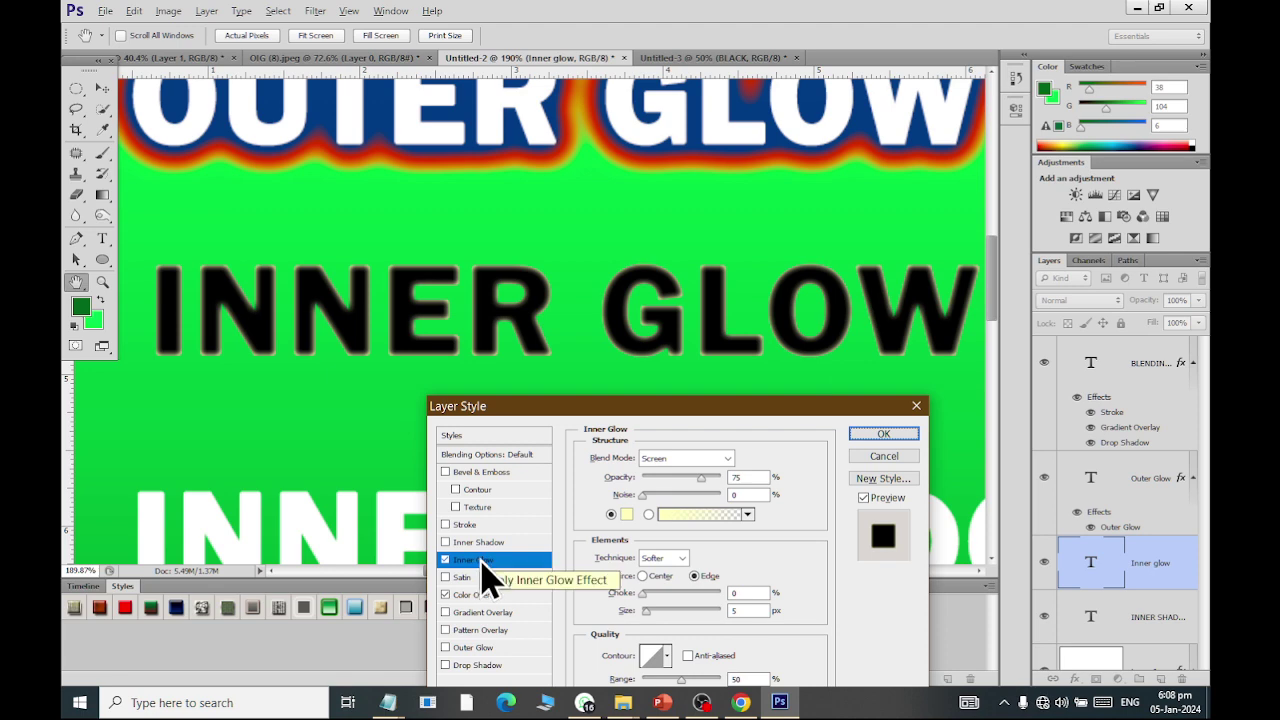
mouse_move(647, 610)
left_mouse_down()
mouse_move(652, 623)
mouse_move(684, 598)
mouse_move(652, 592)
left_mouse_up()
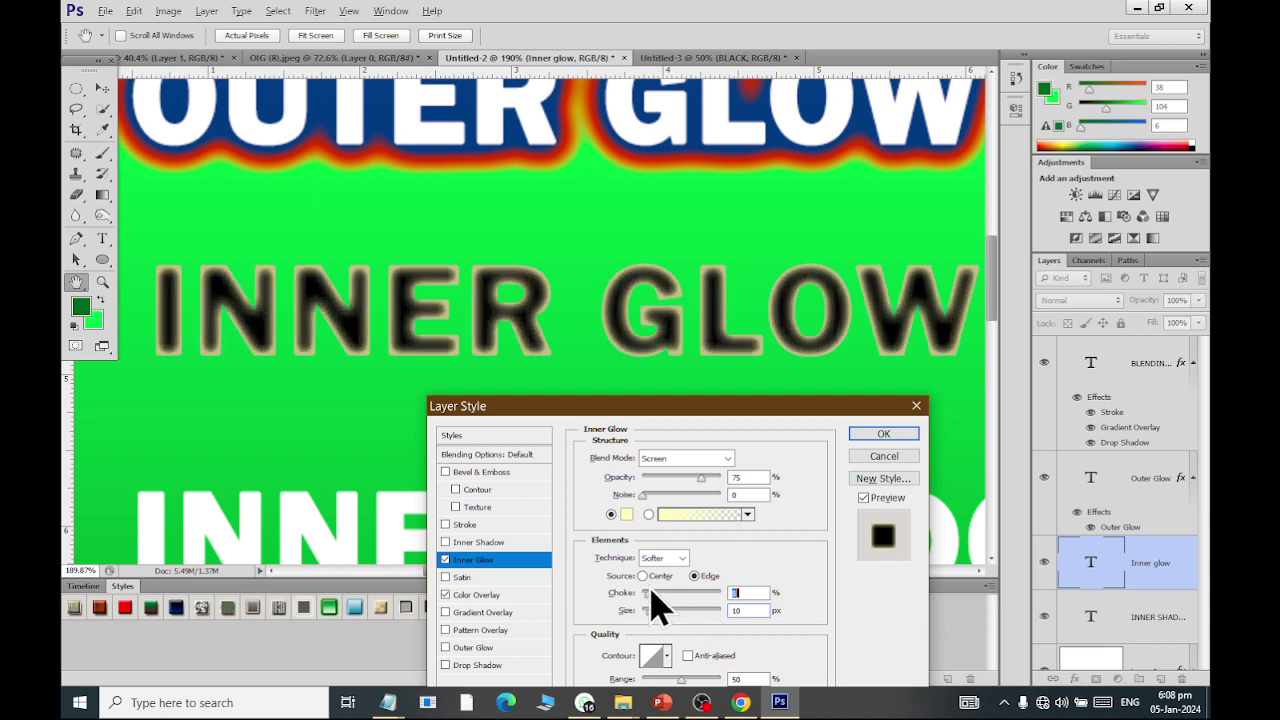
left_click(747, 514)
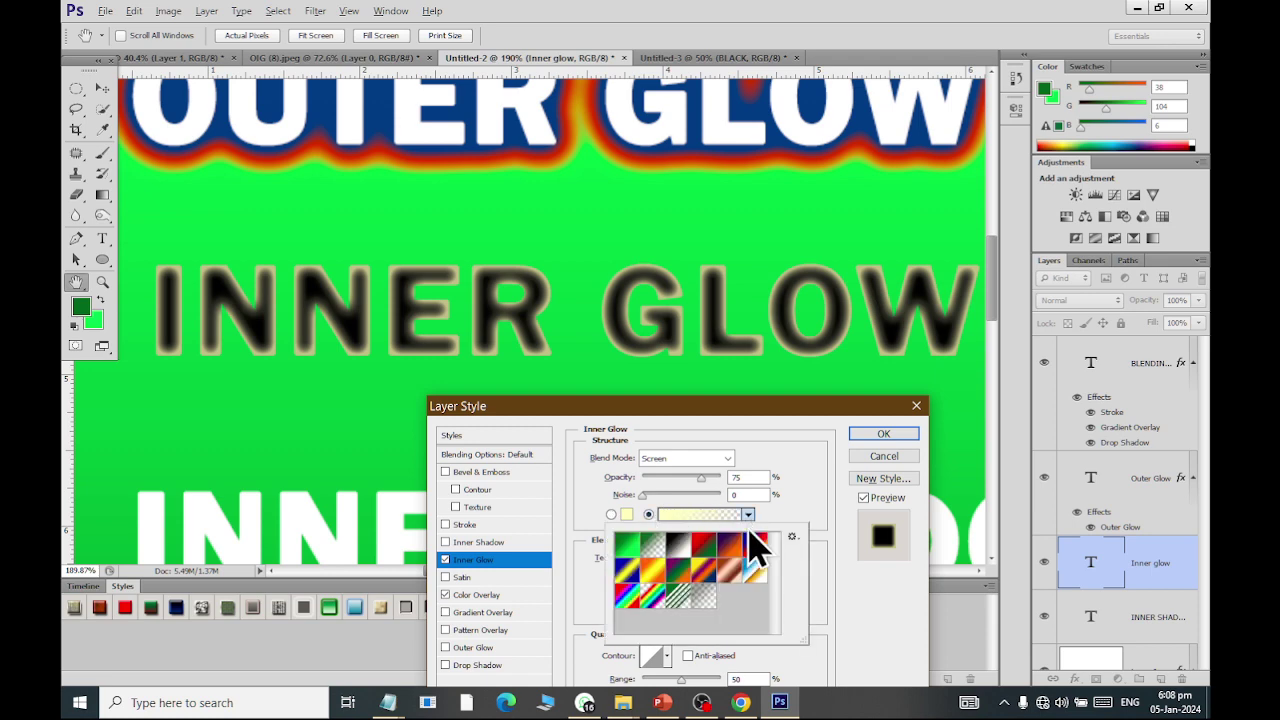
left_click(703, 572)
left_click(728, 570)
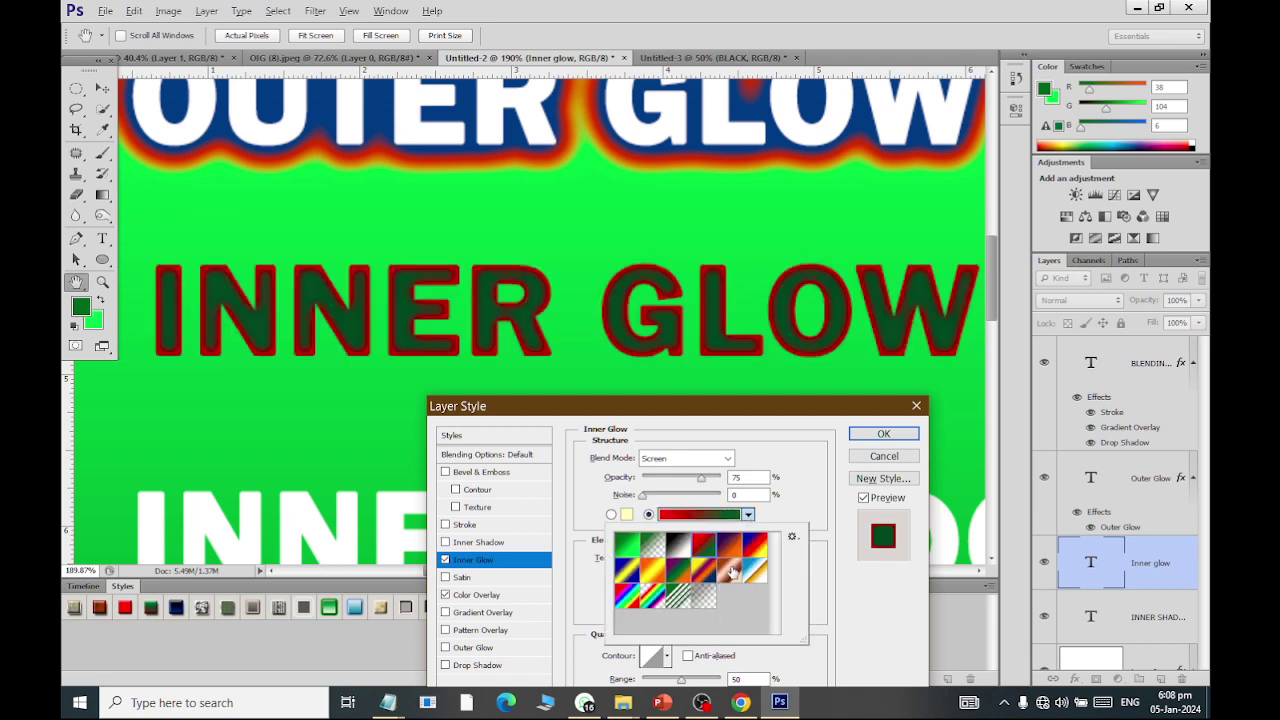
left_click(756, 574)
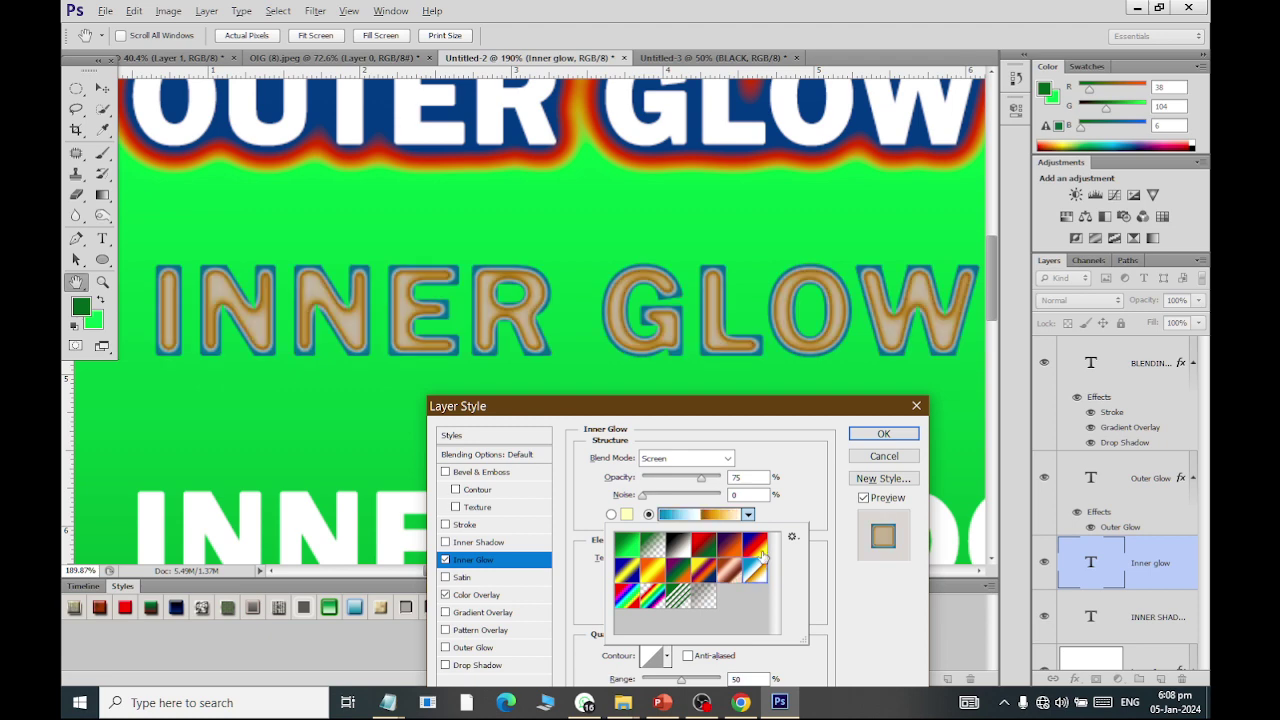
left_click(760, 550)
left_click(633, 604)
left_click(628, 578)
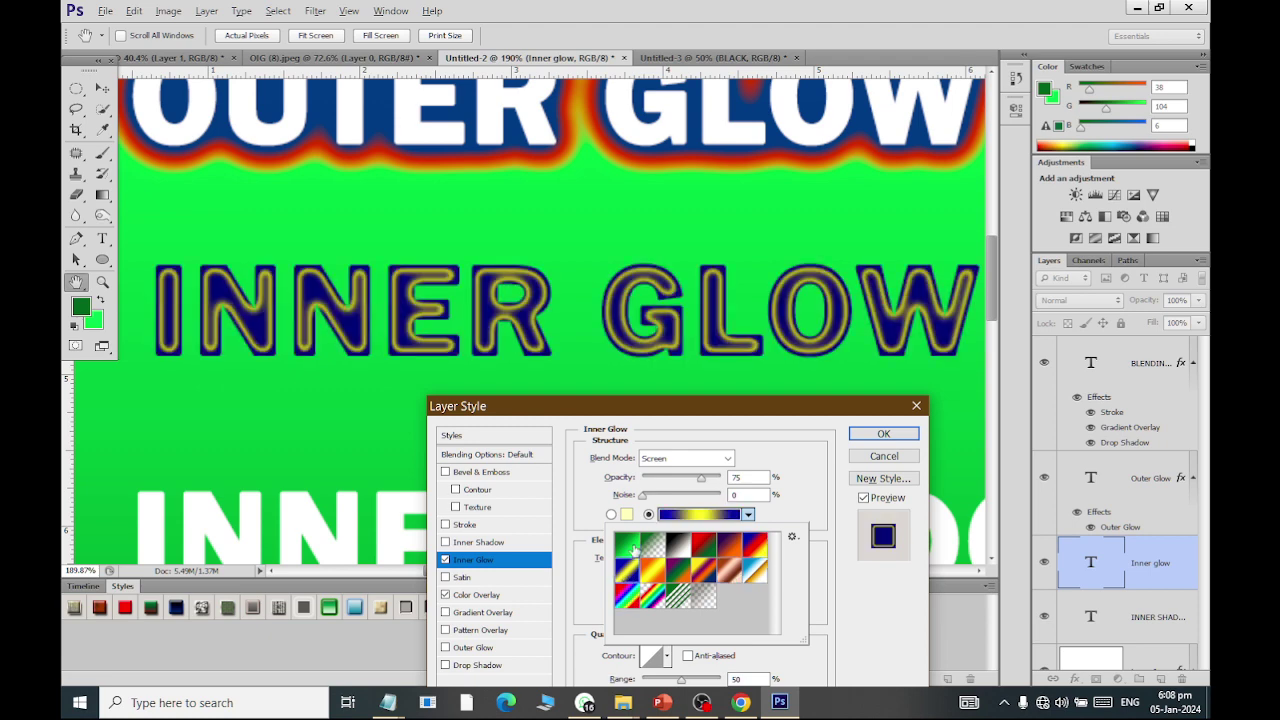
left_click(638, 550)
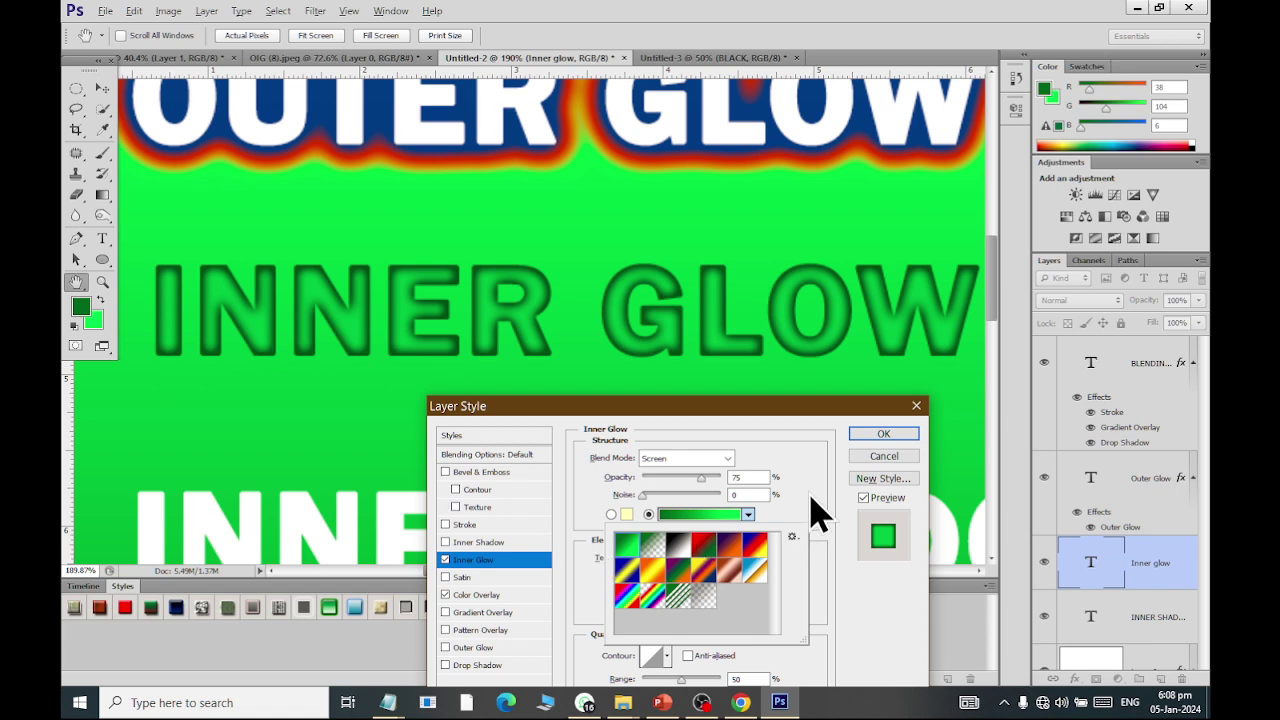
left_click(813, 455)
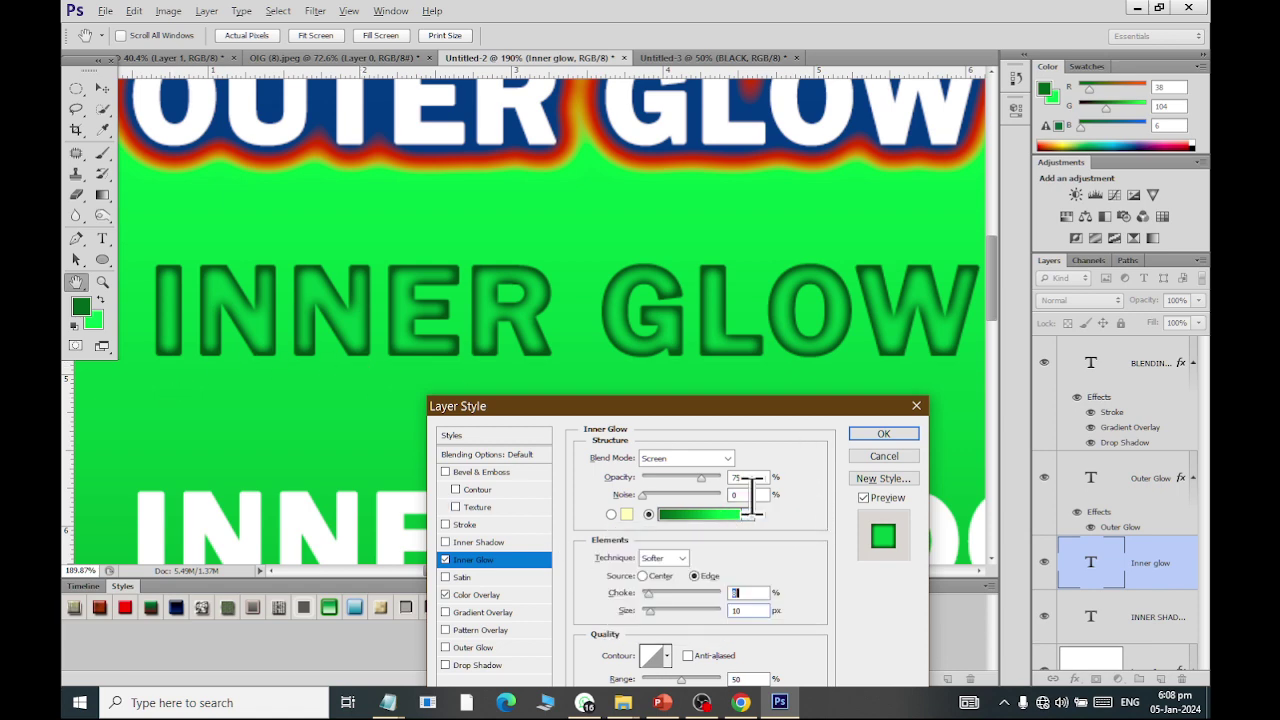
Step: Set the Inner Glow size to 9 px, adjust its opacity, and apply the effects
mouse_move(648, 614)
left_mouse_down()
mouse_move(664, 614)
mouse_move(655, 636)
mouse_move(651, 625)
left_mouse_up()
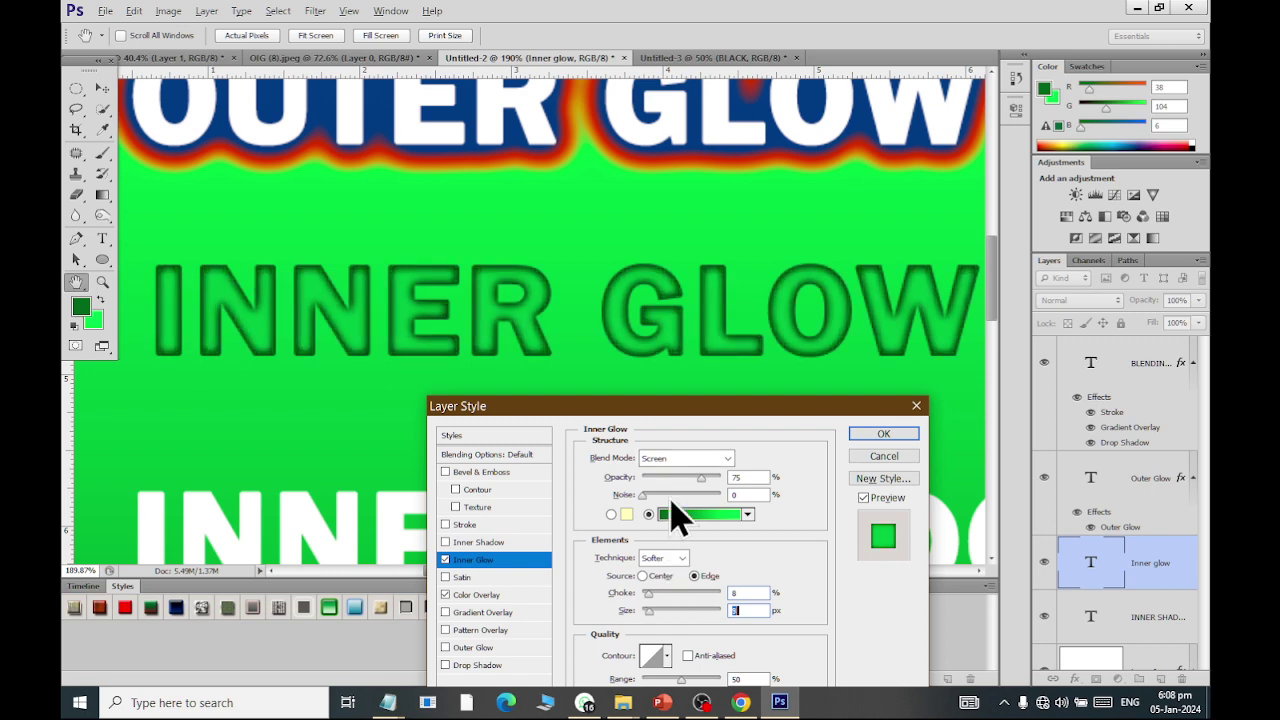
left_click_drag(667, 406, 854, 346)
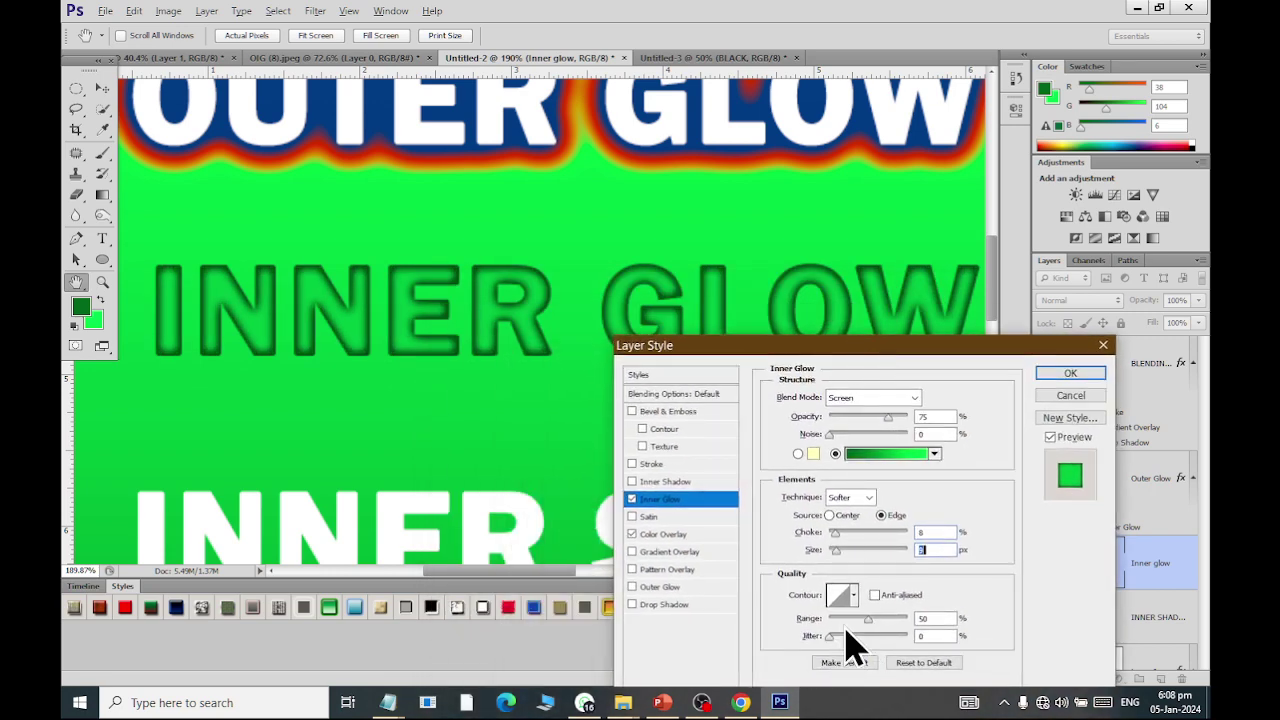
mouse_move(888, 419)
left_mouse_down()
mouse_move(872, 422)
mouse_move(895, 418)
left_mouse_up()
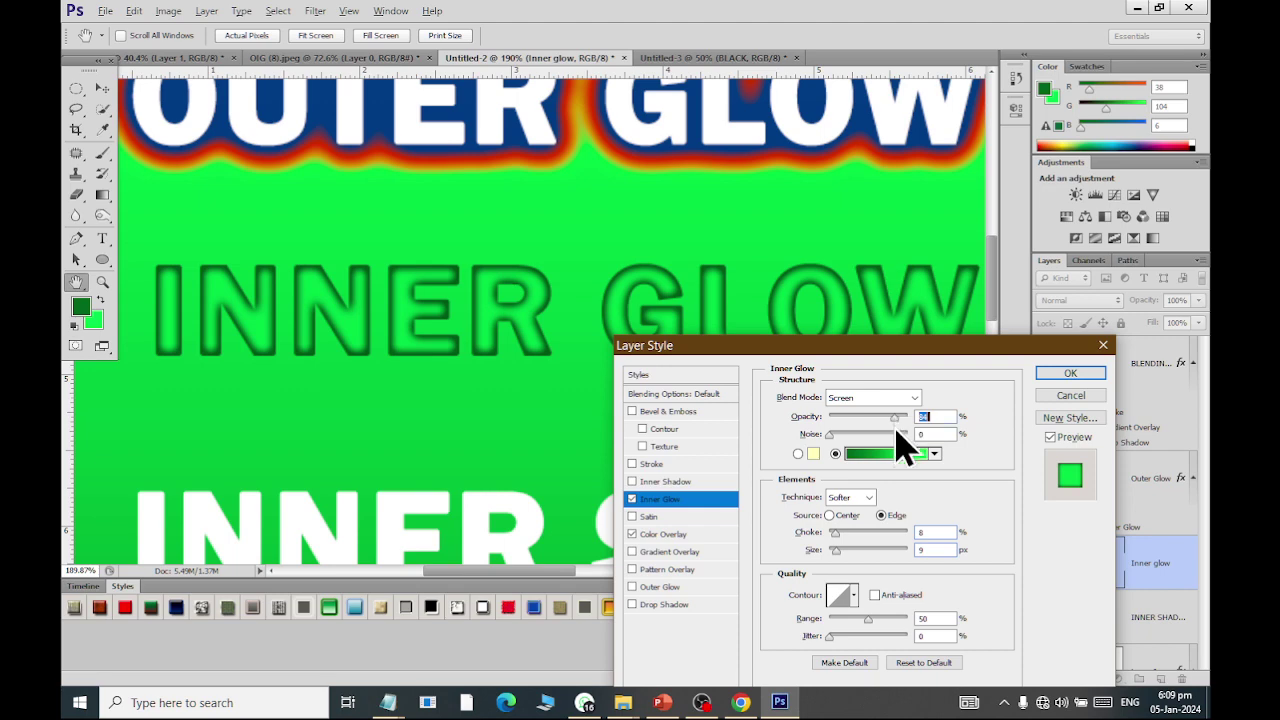
left_click(1045, 375)
Step: Duplicate Ellipse 1 in Untitled-3, move the copy right, and open its Layer Style
scroll(491, 311, "down", 2)
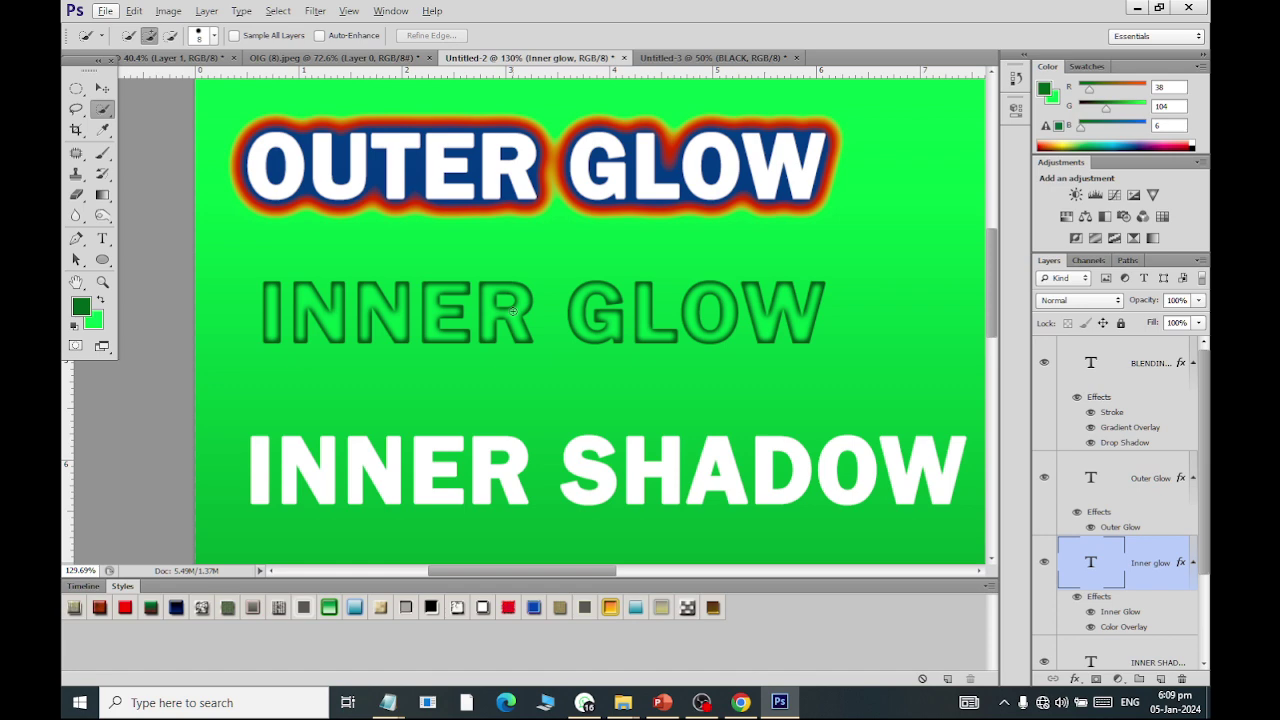
left_click(690, 57)
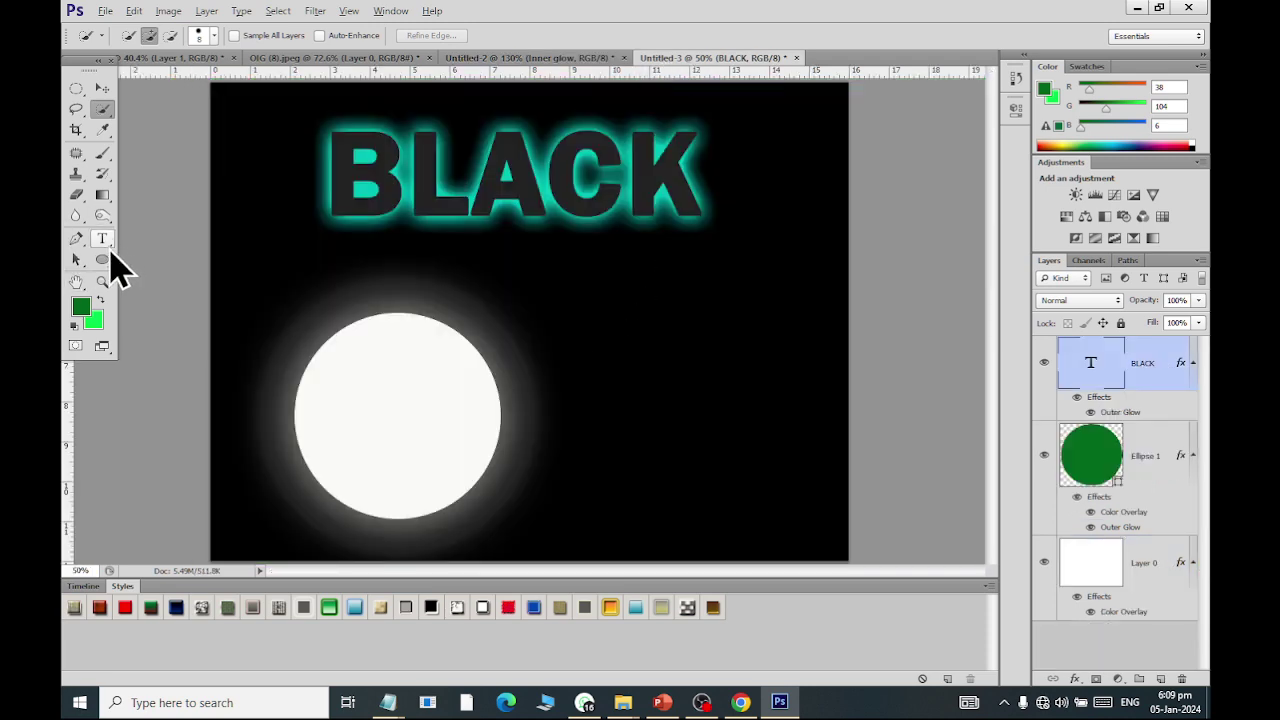
left_click(103, 262)
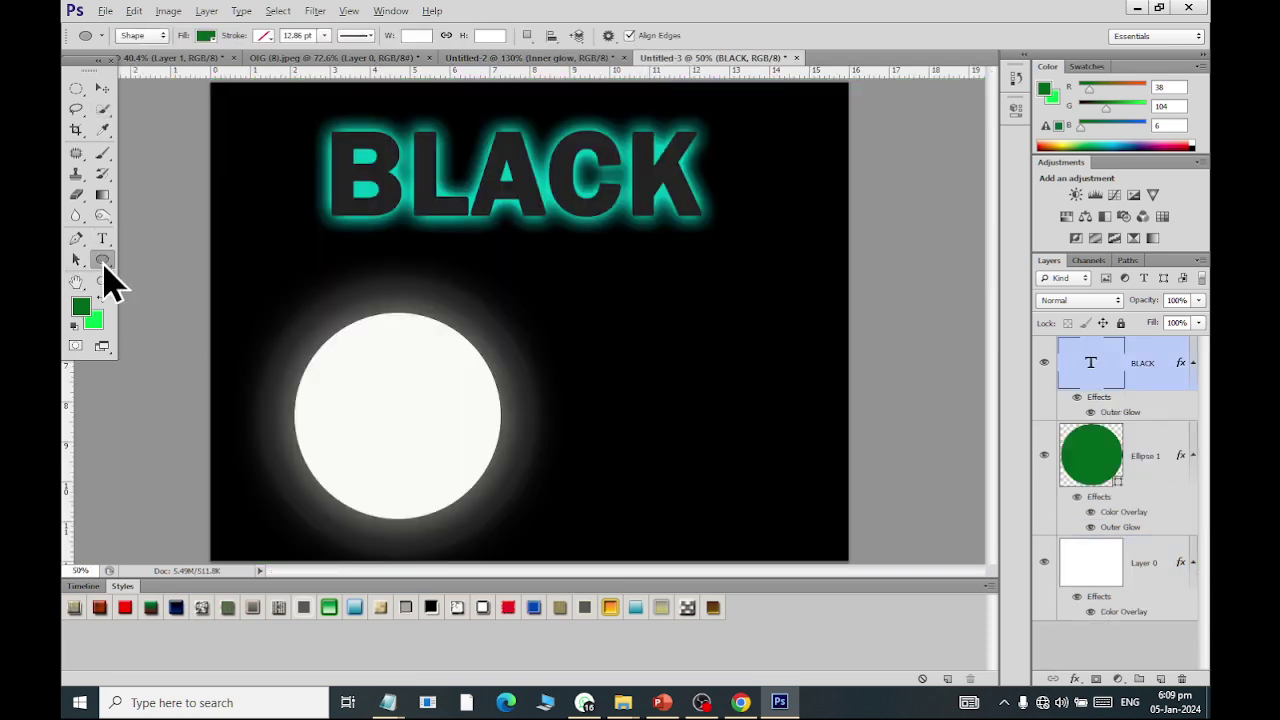
left_click(1142, 452)
key("ctrl+j")
left_click(104, 89)
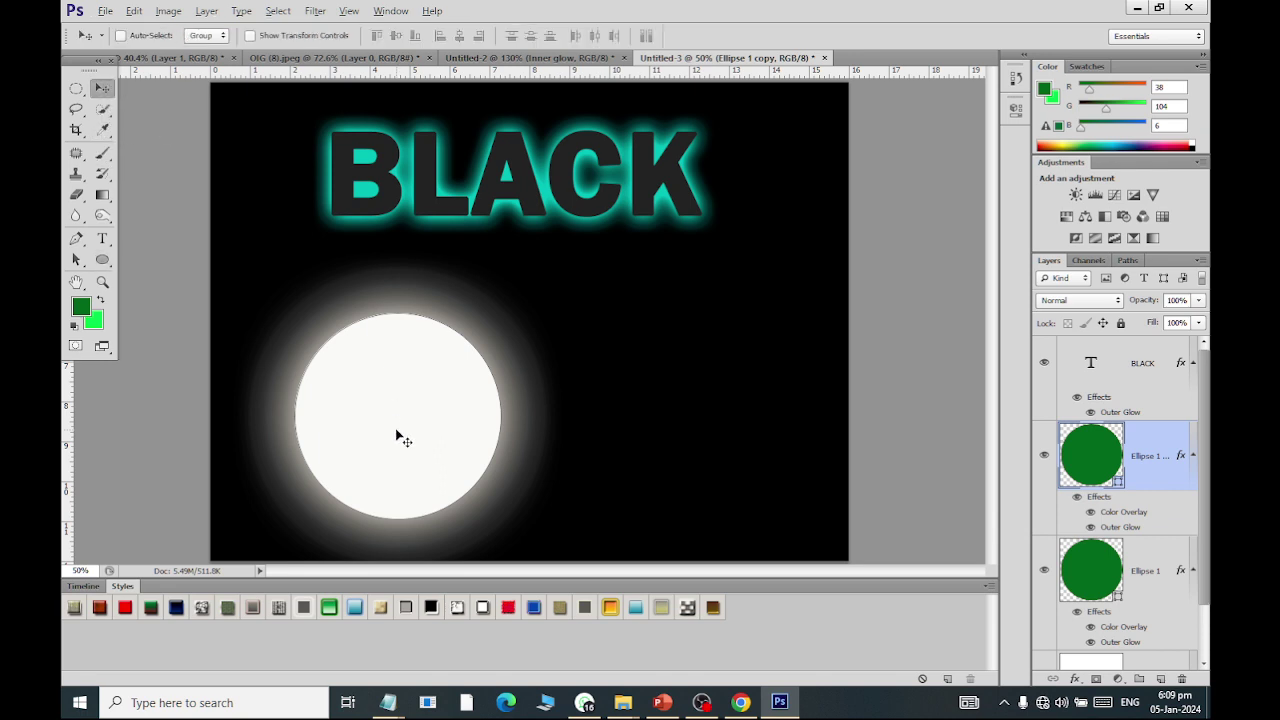
left_click_drag(577, 440, 701, 435)
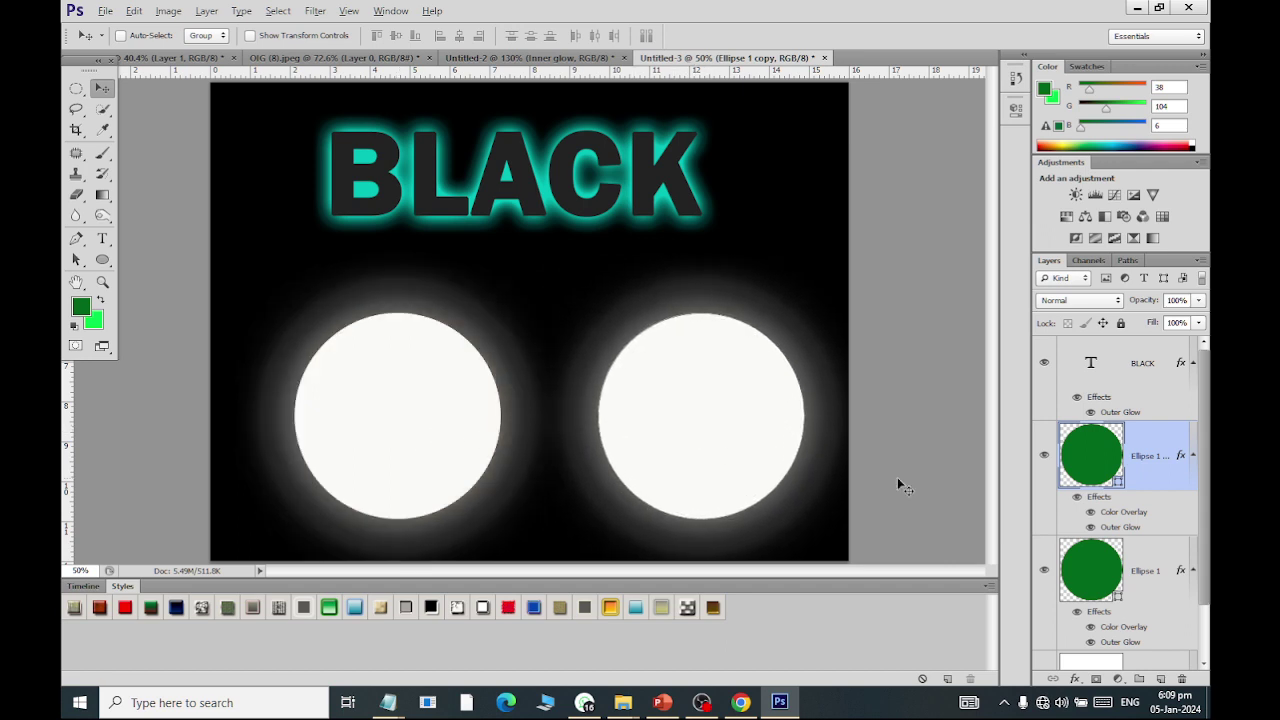
double_click(1087, 505)
mouse_move(709, 346)
left_mouse_down()
mouse_move(800, 358)
mouse_move(965, 180)
left_mouse_up()
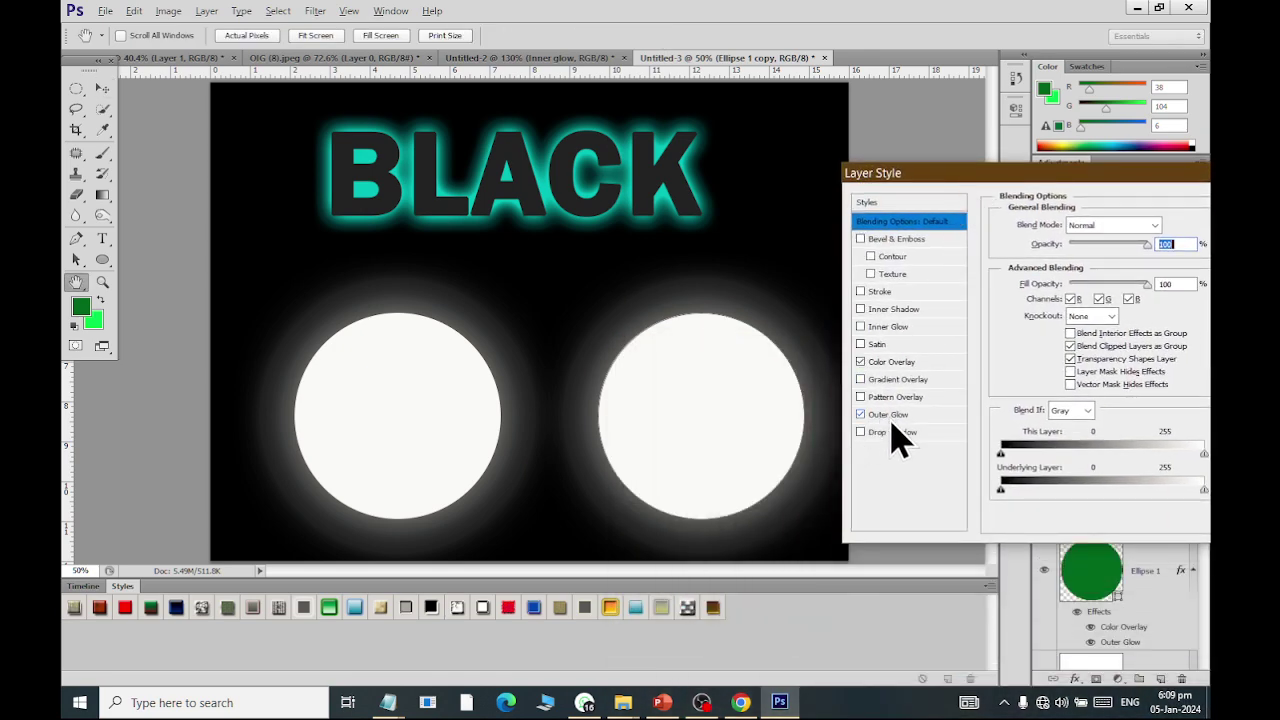
Step: Turn on Inner Glow for the circle copy with a bright orange colour
left_click(860, 327)
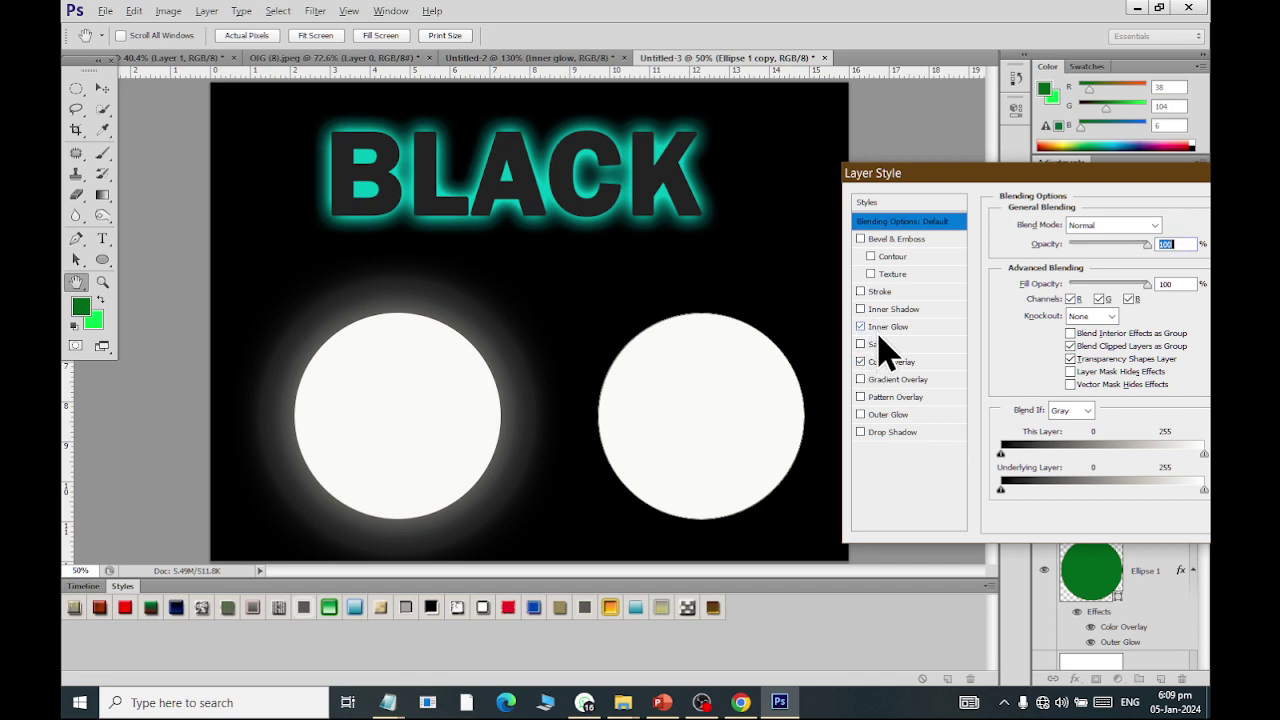
left_click(885, 328)
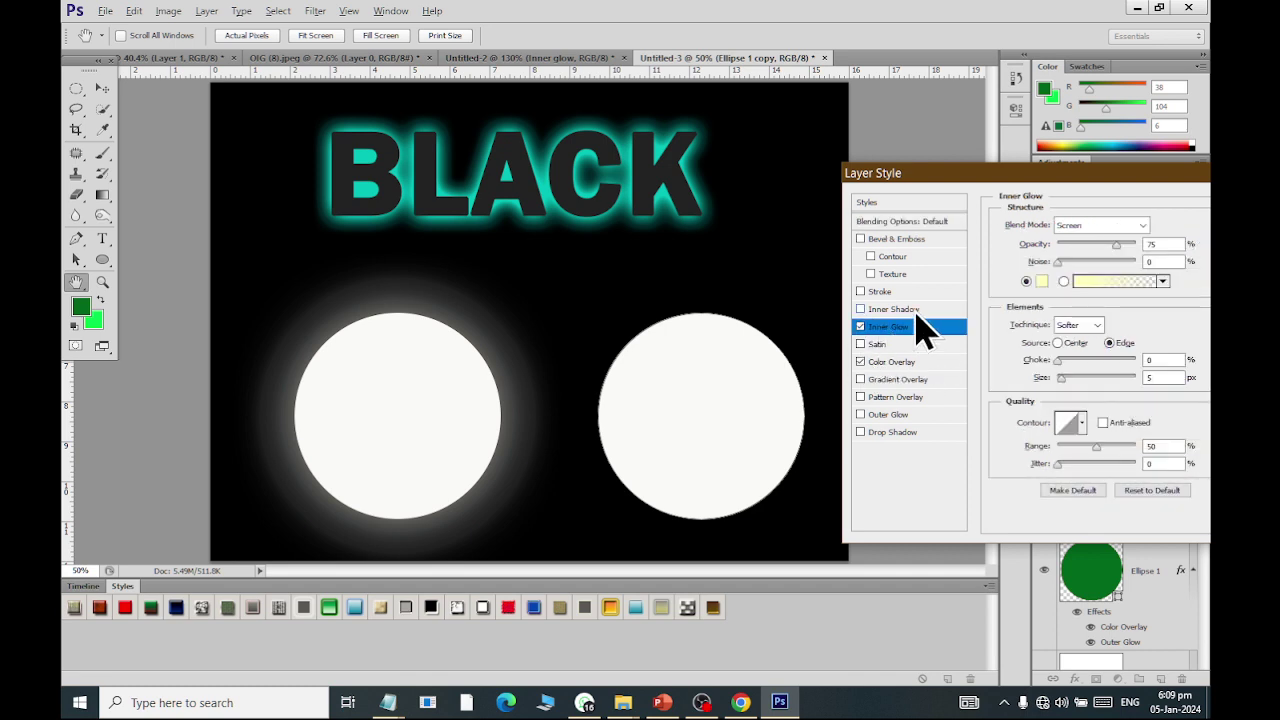
left_click(906, 362)
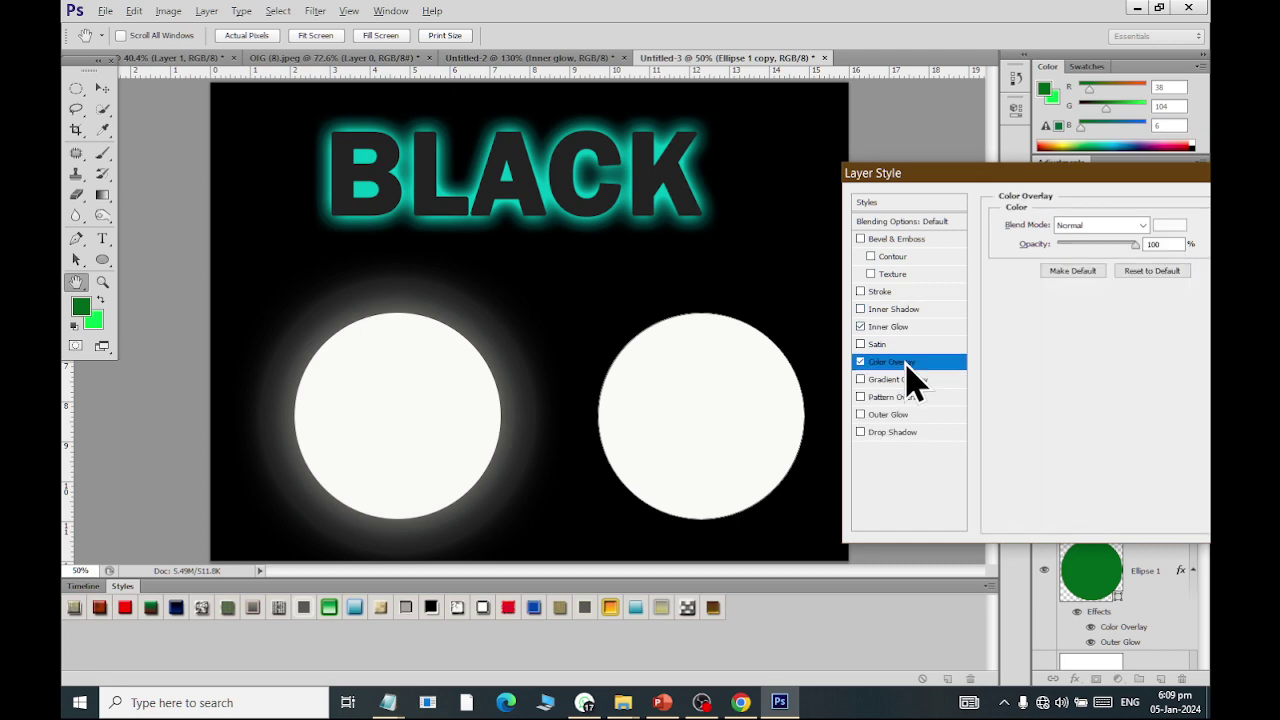
left_click(884, 327)
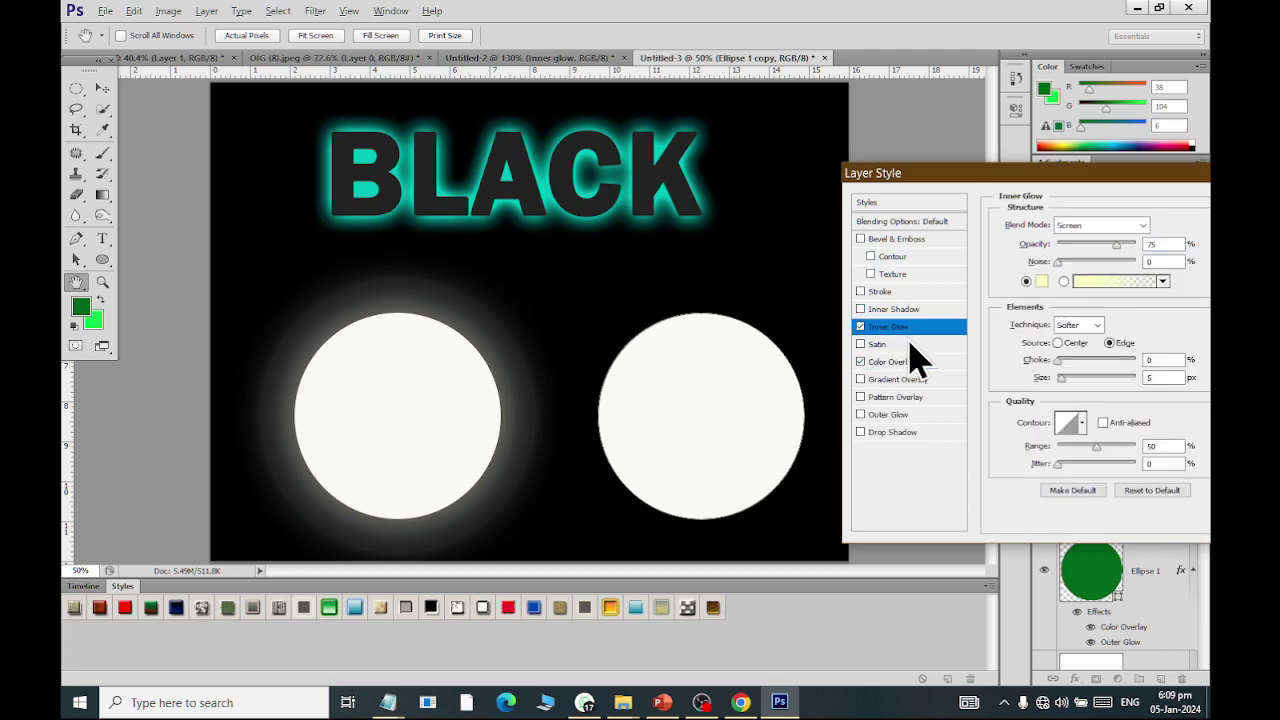
left_click(1042, 281)
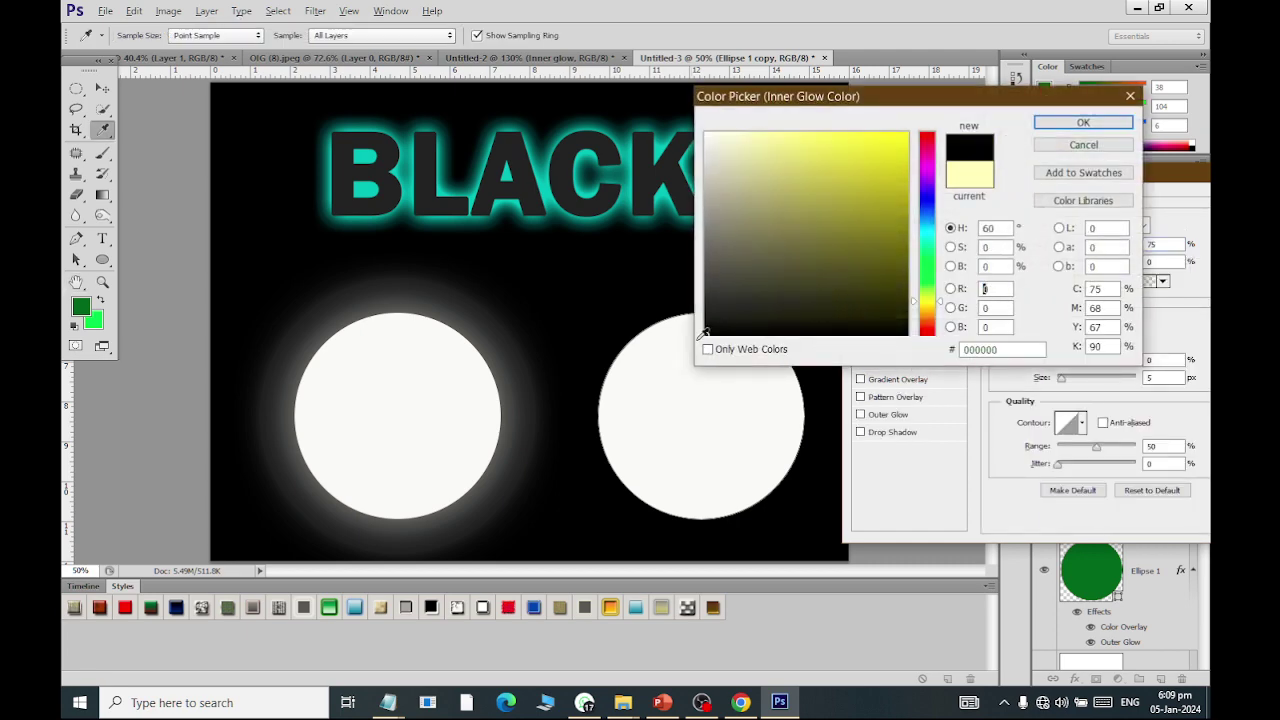
left_click(706, 334)
left_click_drag(927, 322, 925, 305)
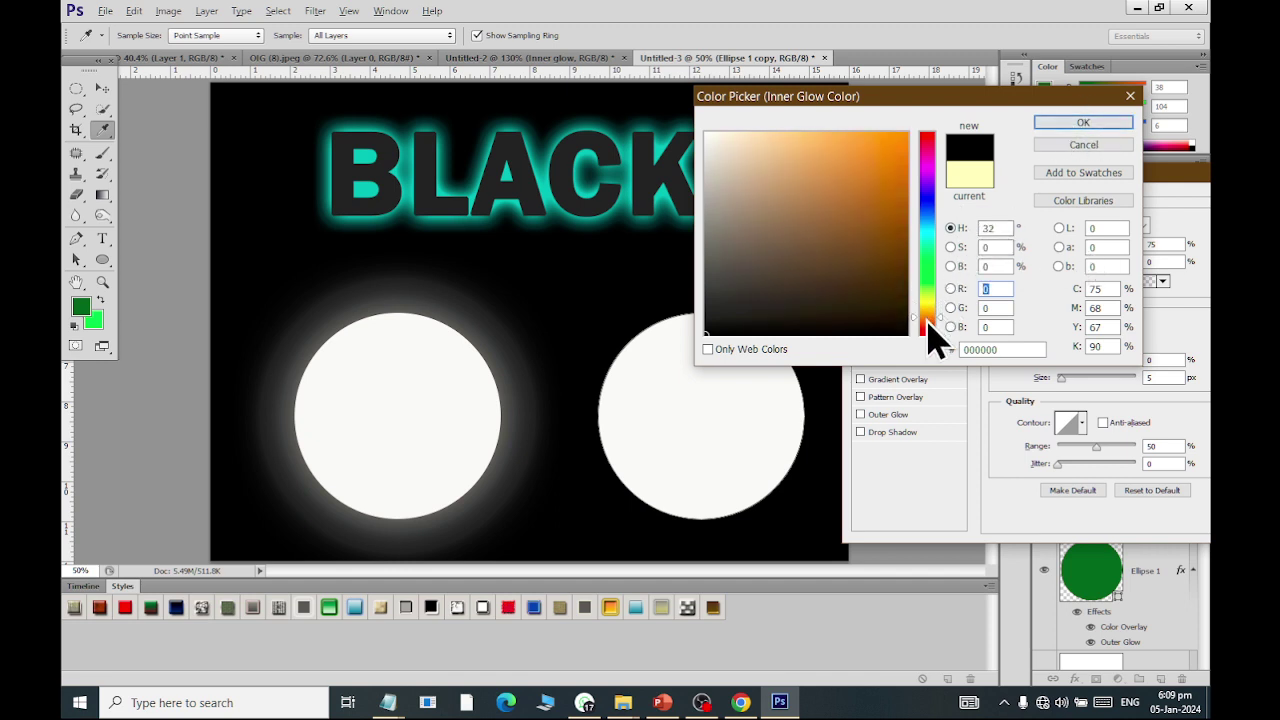
left_click_drag(891, 149, 892, 176)
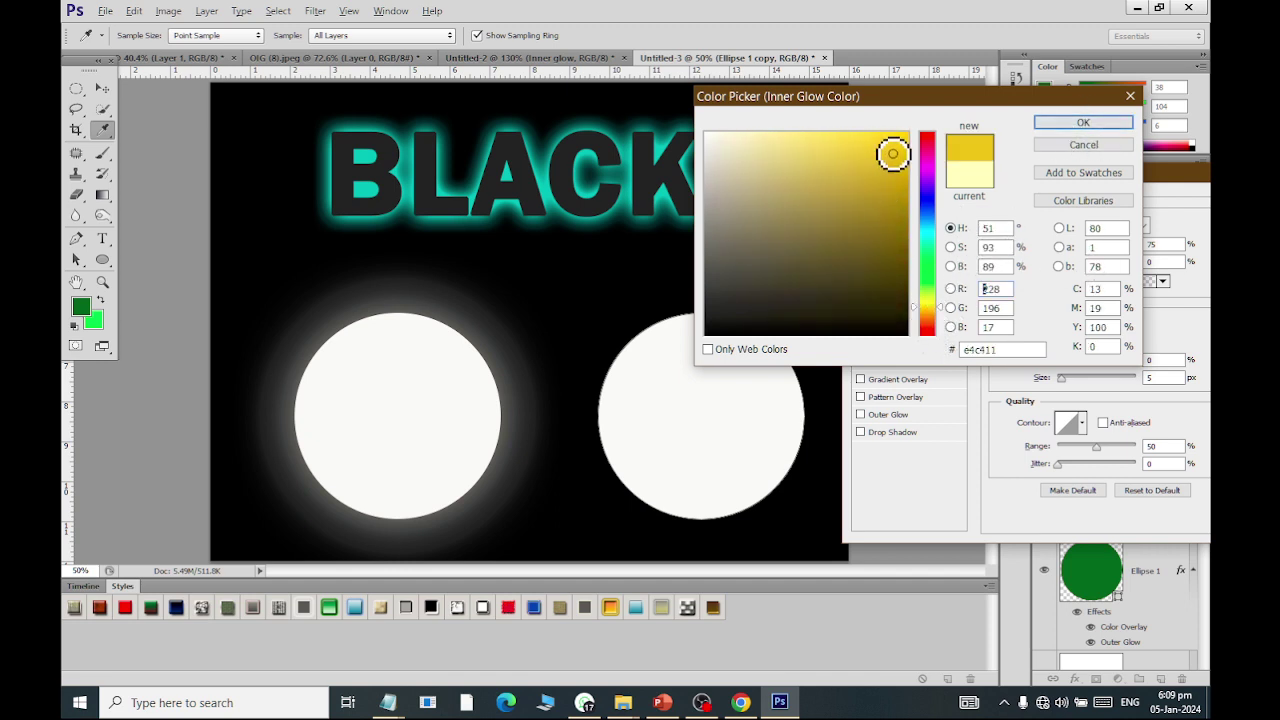
left_click(930, 302)
left_click(935, 311)
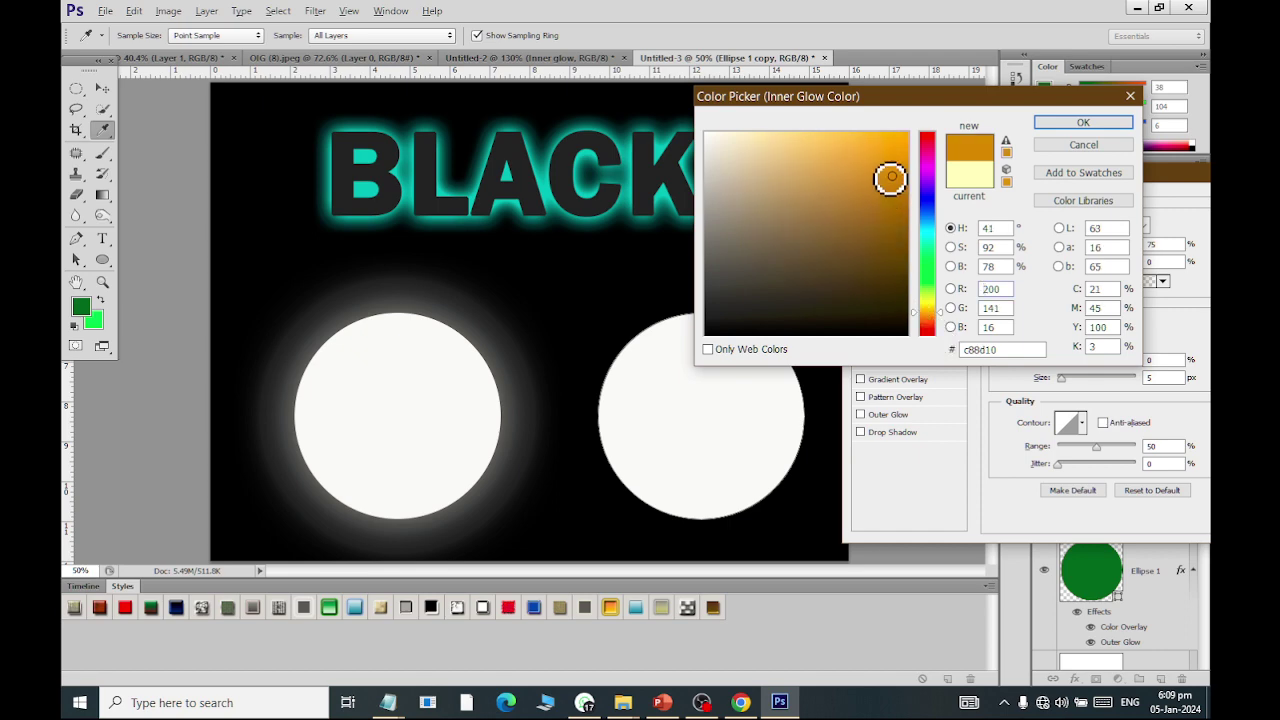
left_click_drag(890, 177, 904, 134)
left_click(1081, 123)
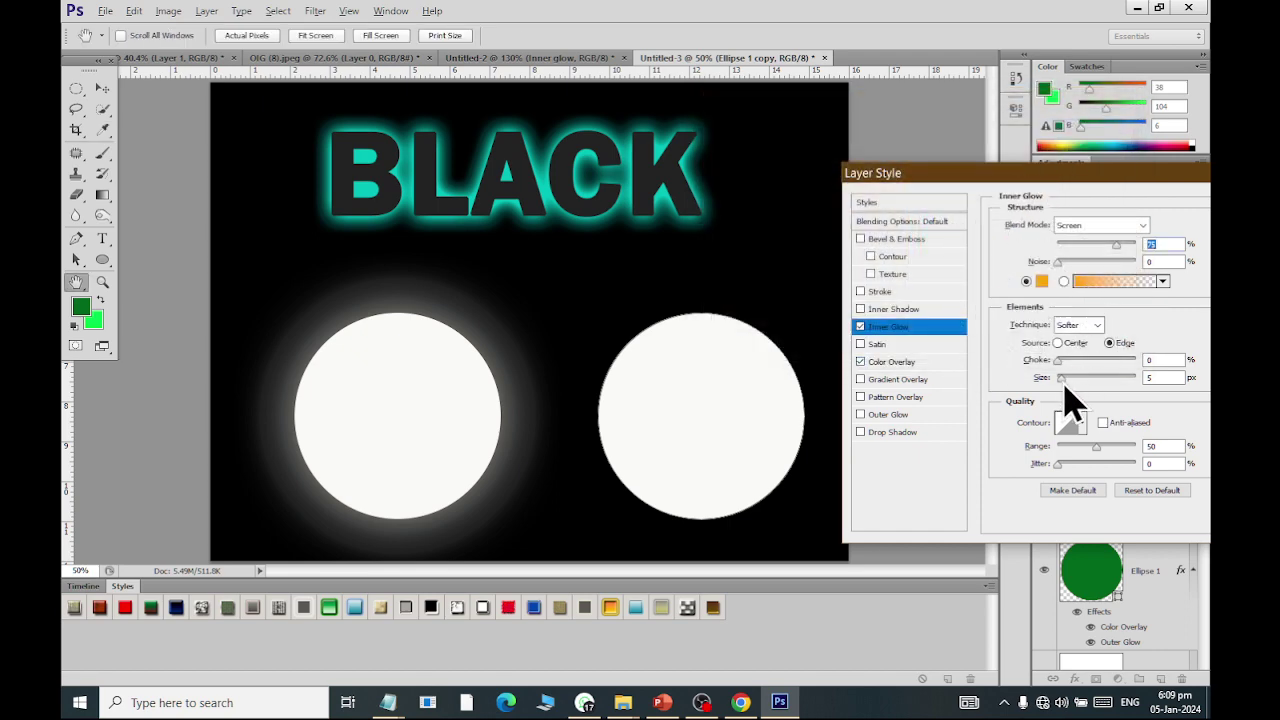
Step: Give the Inner Glow a 39% choke, centre source and larger size
mouse_move(1062, 378)
left_mouse_down()
mouse_move(1073, 393)
mouse_move(1052, 380)
left_mouse_up()
left_click_drag(1057, 360, 1088, 382)
left_click(1073, 344)
left_click_drag(1076, 384, 1090, 366)
left_click(1088, 226)
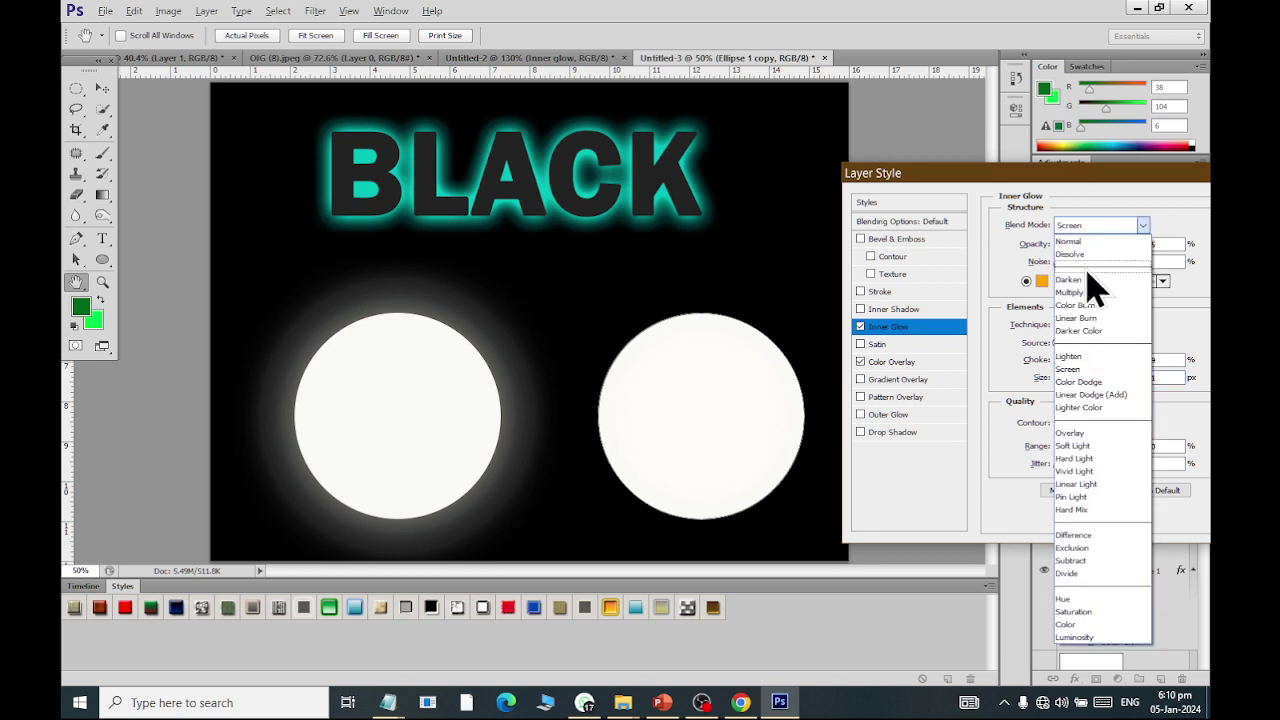
Step: Give the right circle a Normal, edge-sourced orange Inner Glow with larger size and 14% choke
left_click(1068, 241)
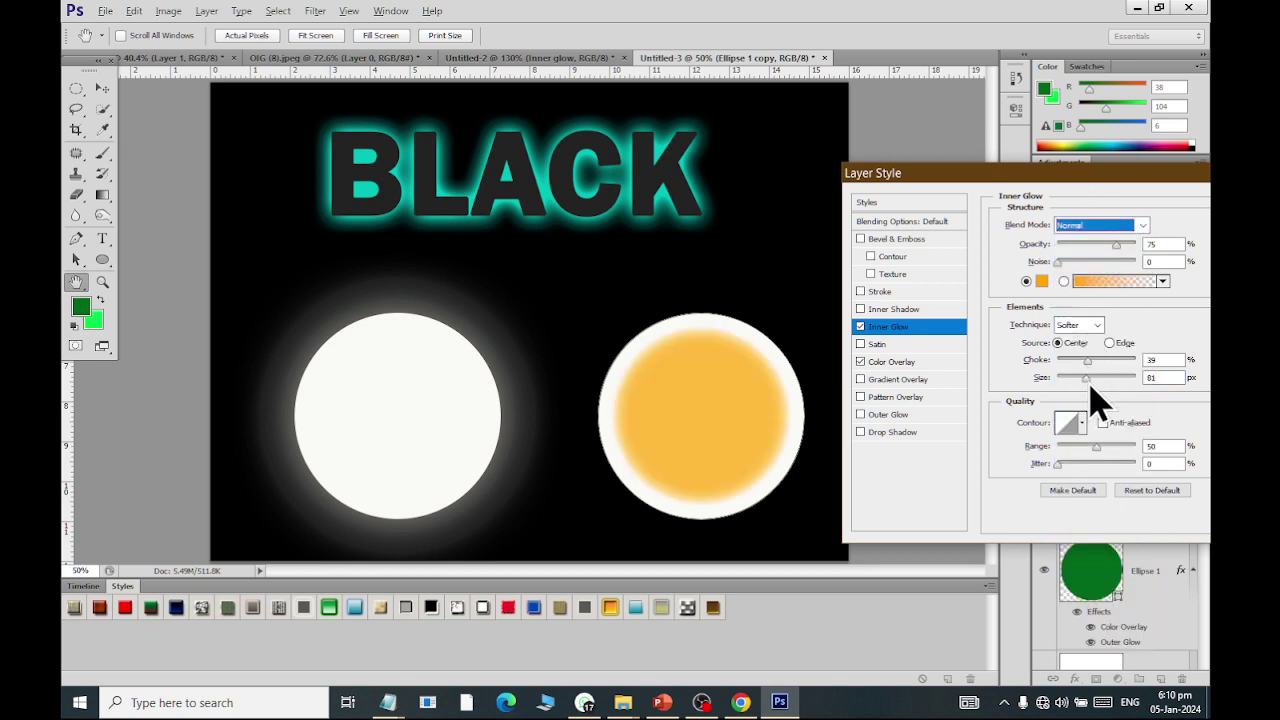
left_click_drag(1088, 380, 1043, 398)
left_click_drag(1088, 362, 1040, 364)
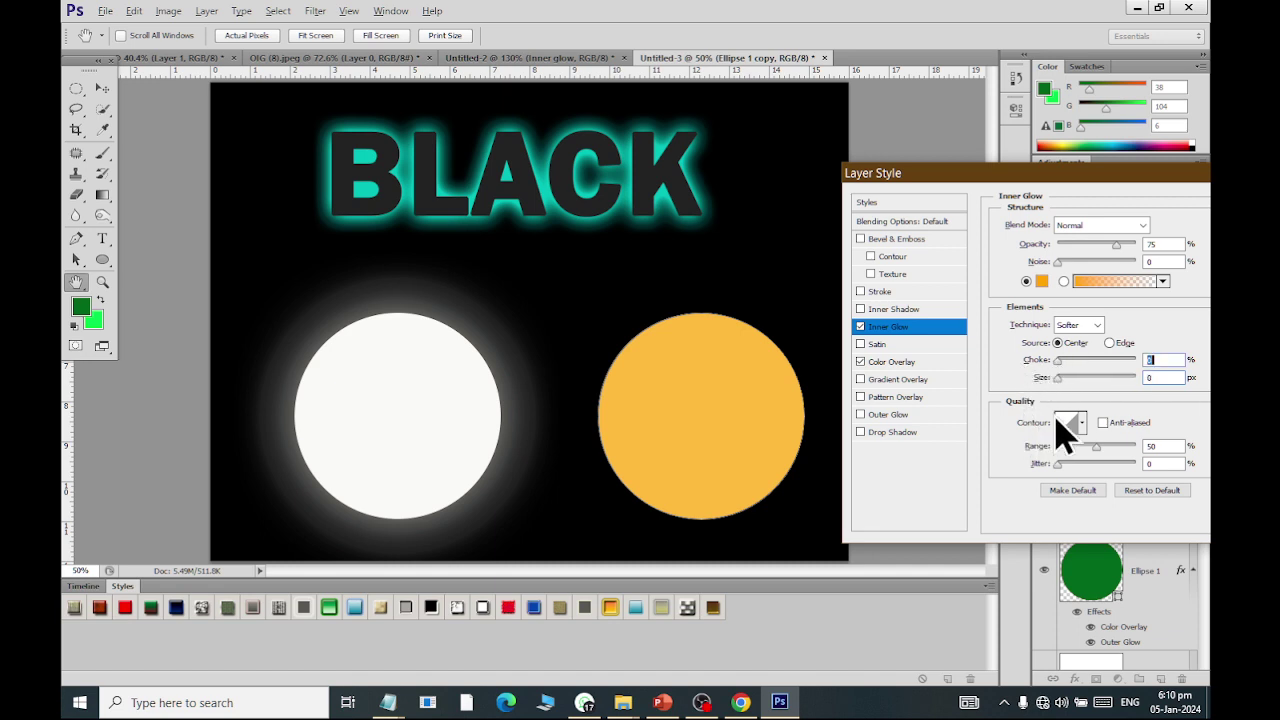
left_click(1109, 343)
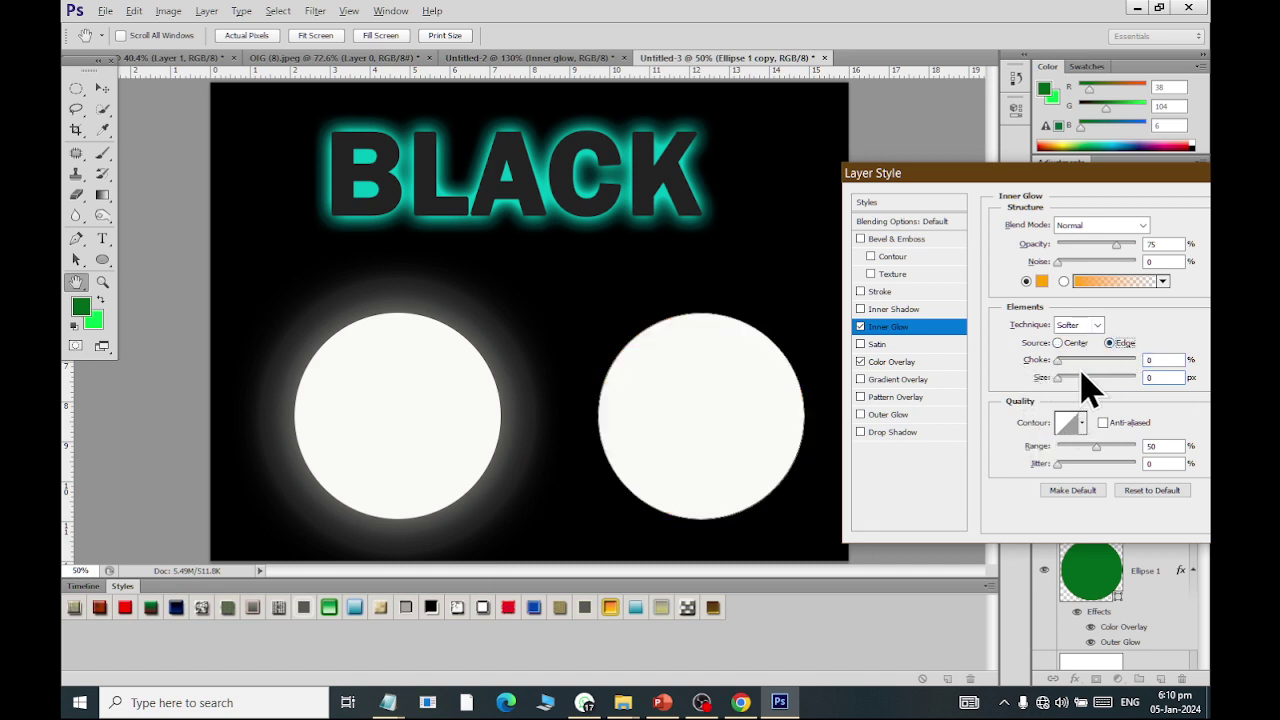
left_click_drag(1058, 380, 1109, 381)
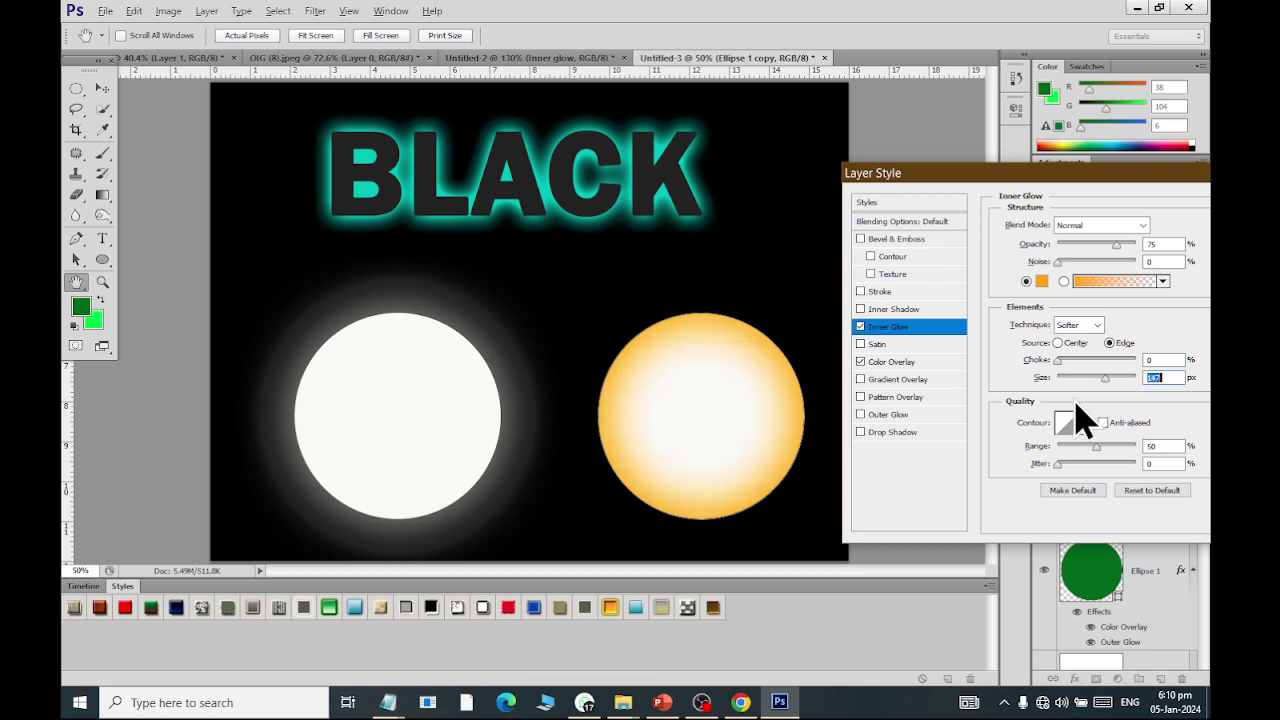
mouse_move(1060, 360)
left_mouse_down()
mouse_move(1154, 362)
mouse_move(1071, 366)
mouse_move(1120, 383)
mouse_move(1128, 404)
left_mouse_up()
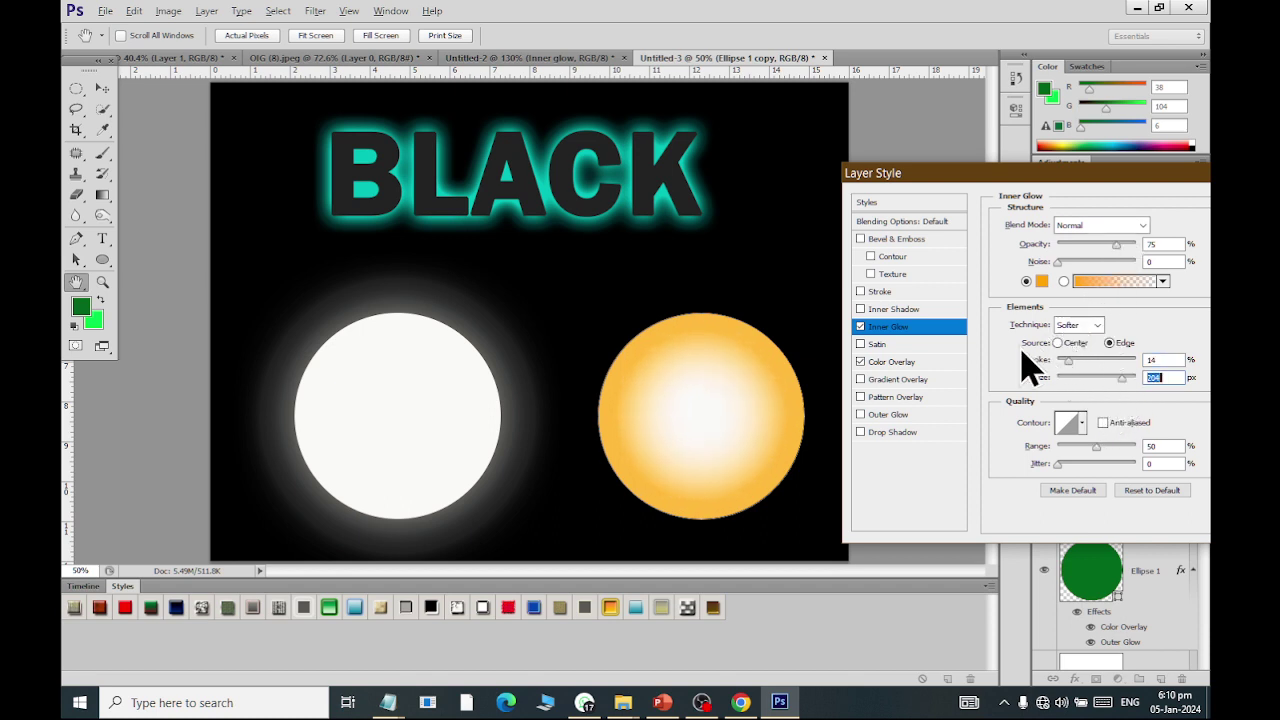
Step: Change the circle's Color Overlay colour to greenish yellow f2ff26
left_click(904, 364)
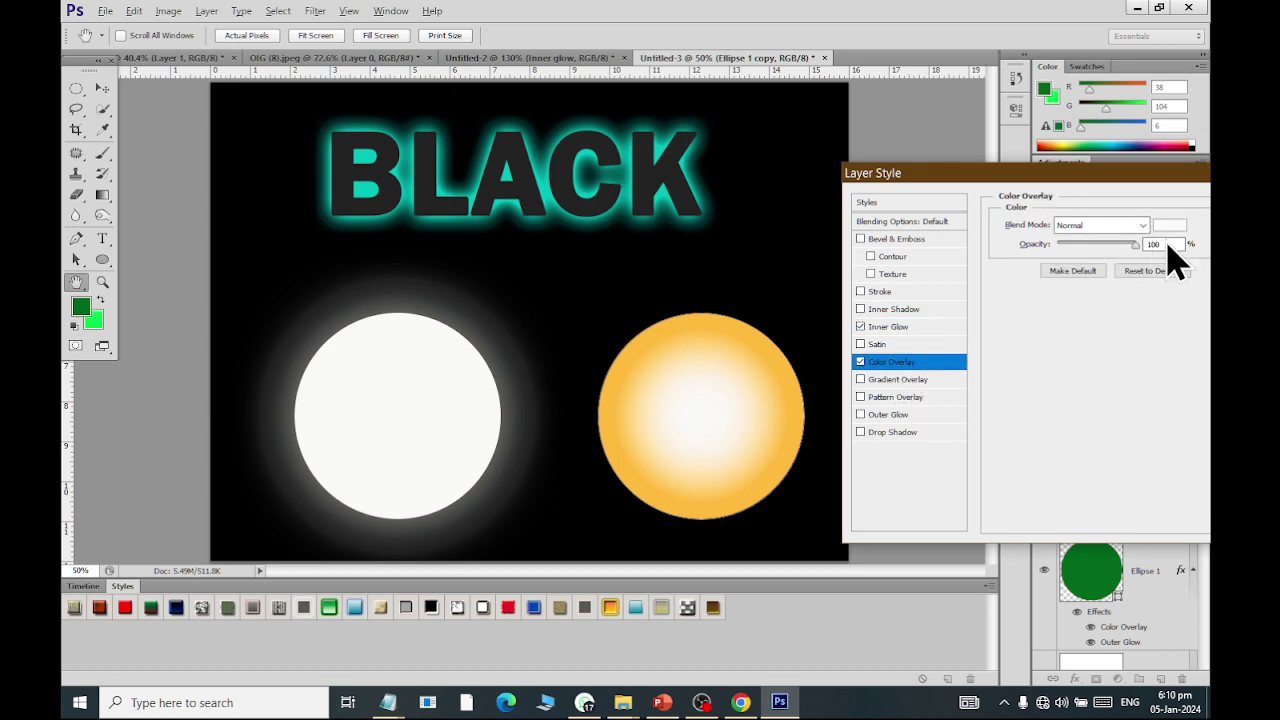
left_click(1166, 226)
left_click(897, 145)
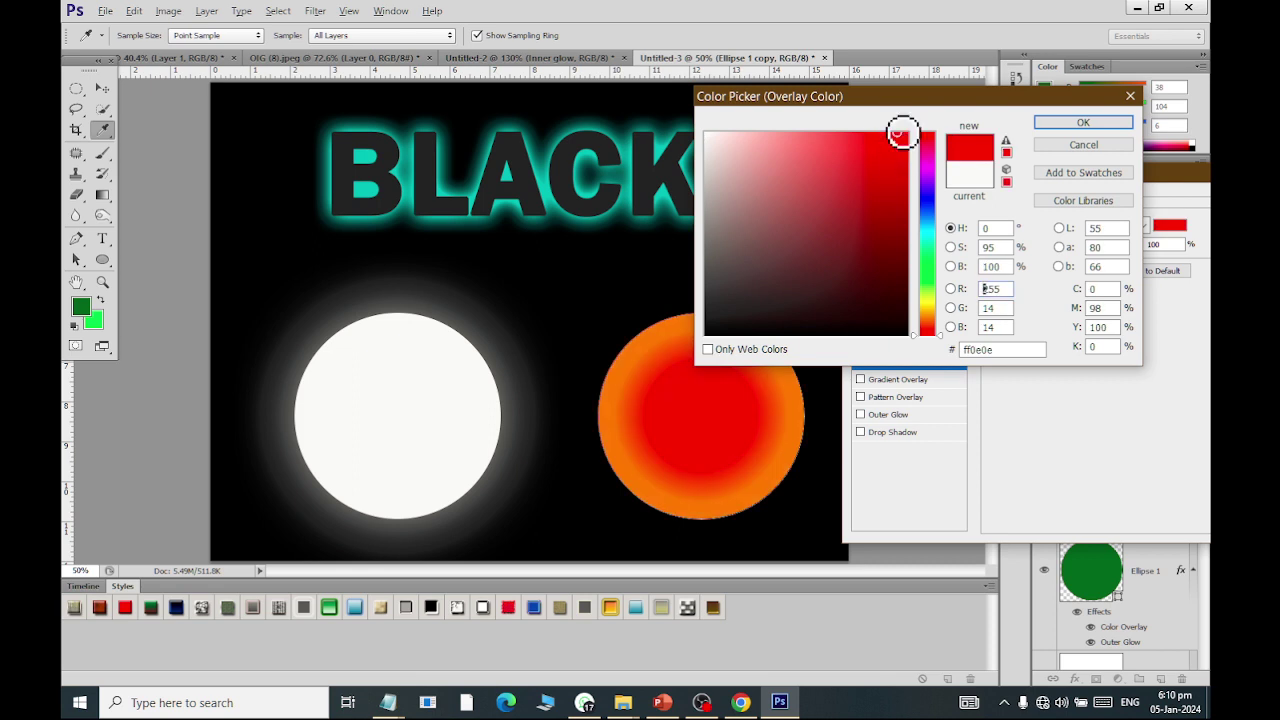
left_click_drag(894, 100, 420, 97)
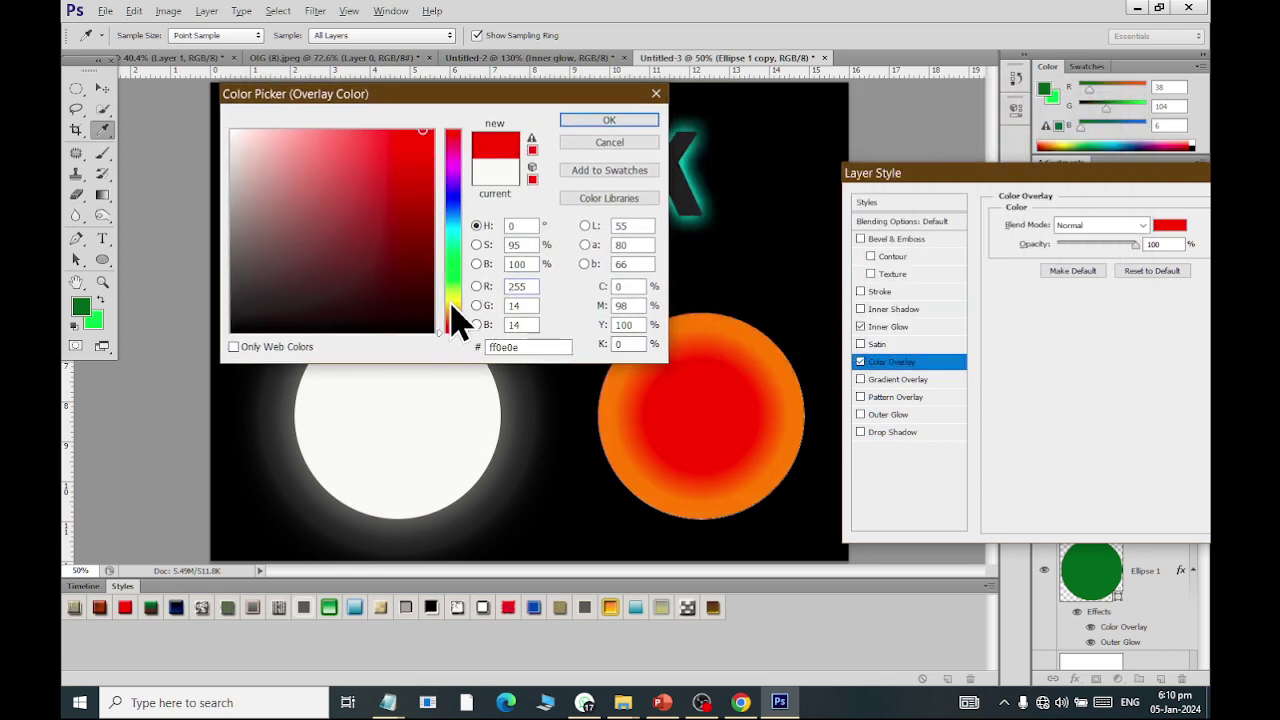
left_click(450, 305)
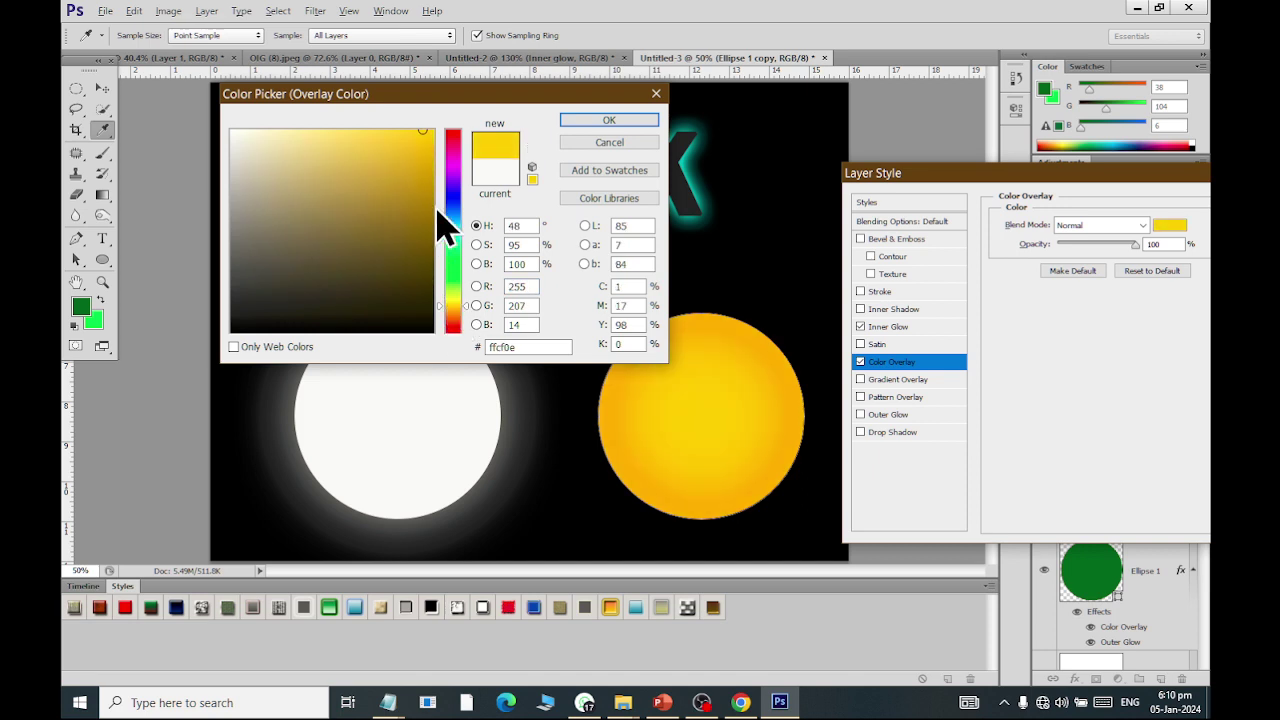
left_click_drag(415, 140, 403, 106)
left_click_drag(453, 305, 453, 296)
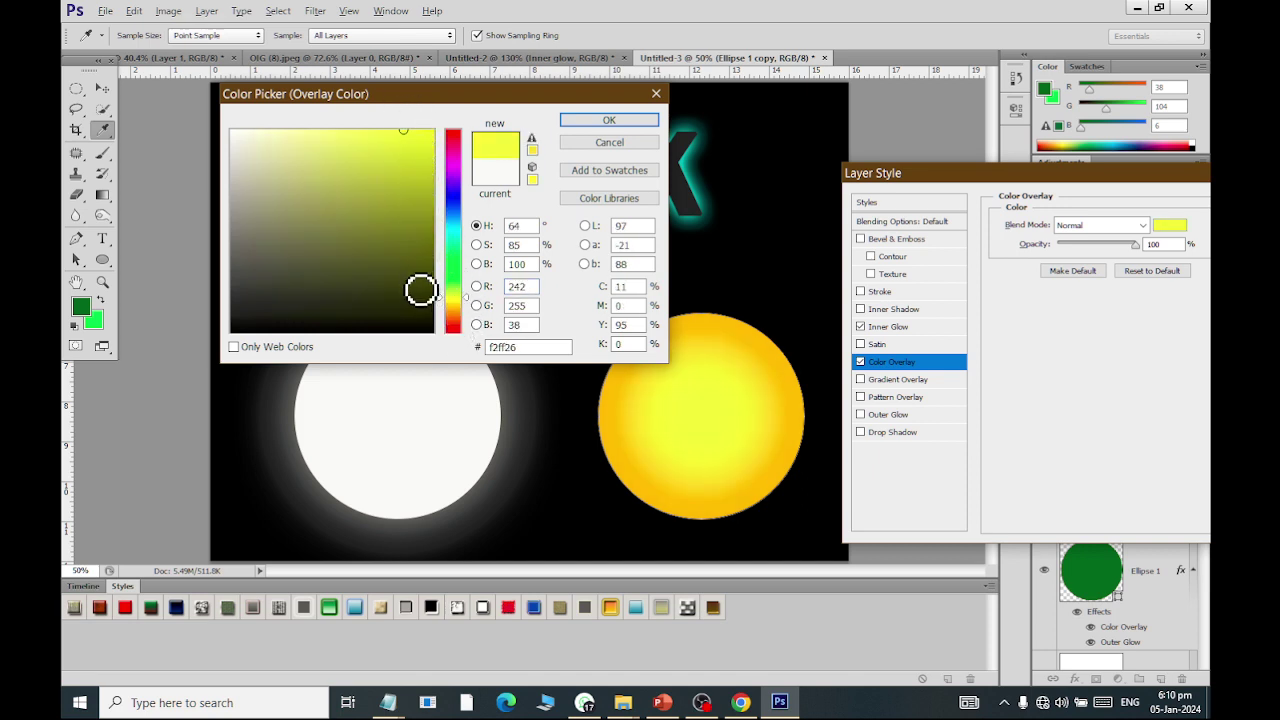
left_click(648, 121)
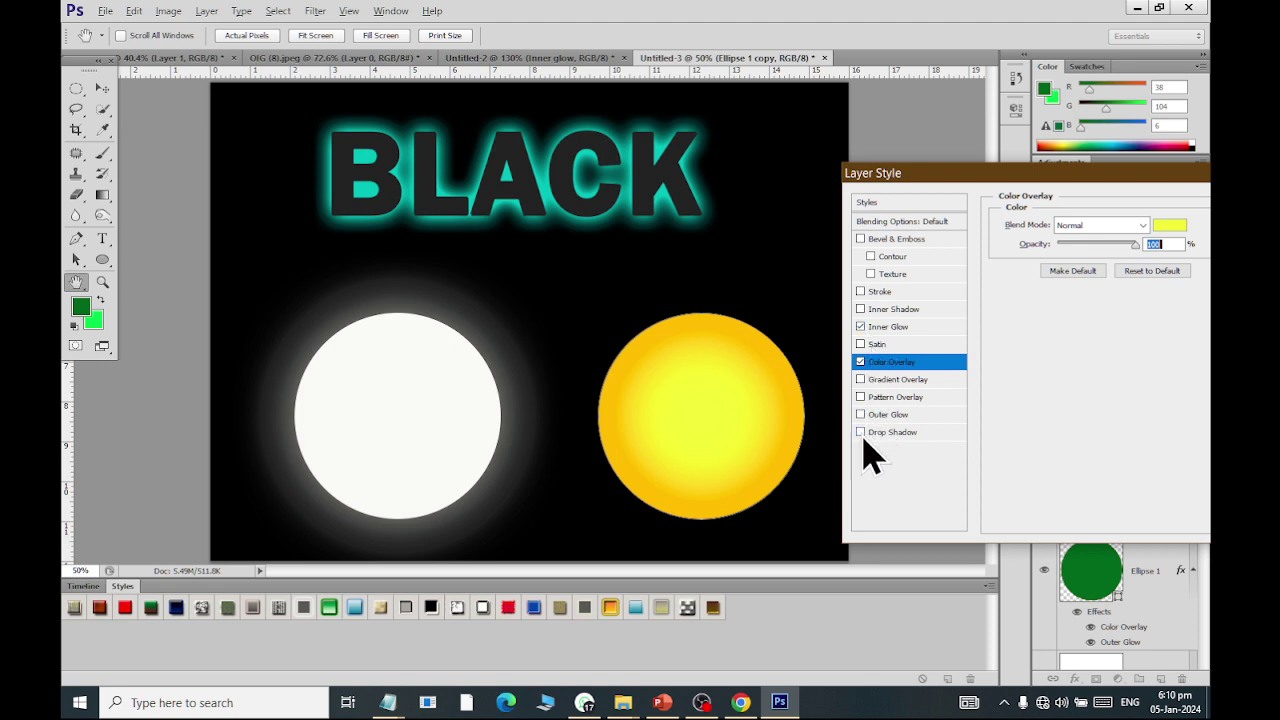
Step: Enable Outer Glow on the circle using the orange-yellow gradient
left_click(860, 414)
left_click(888, 414)
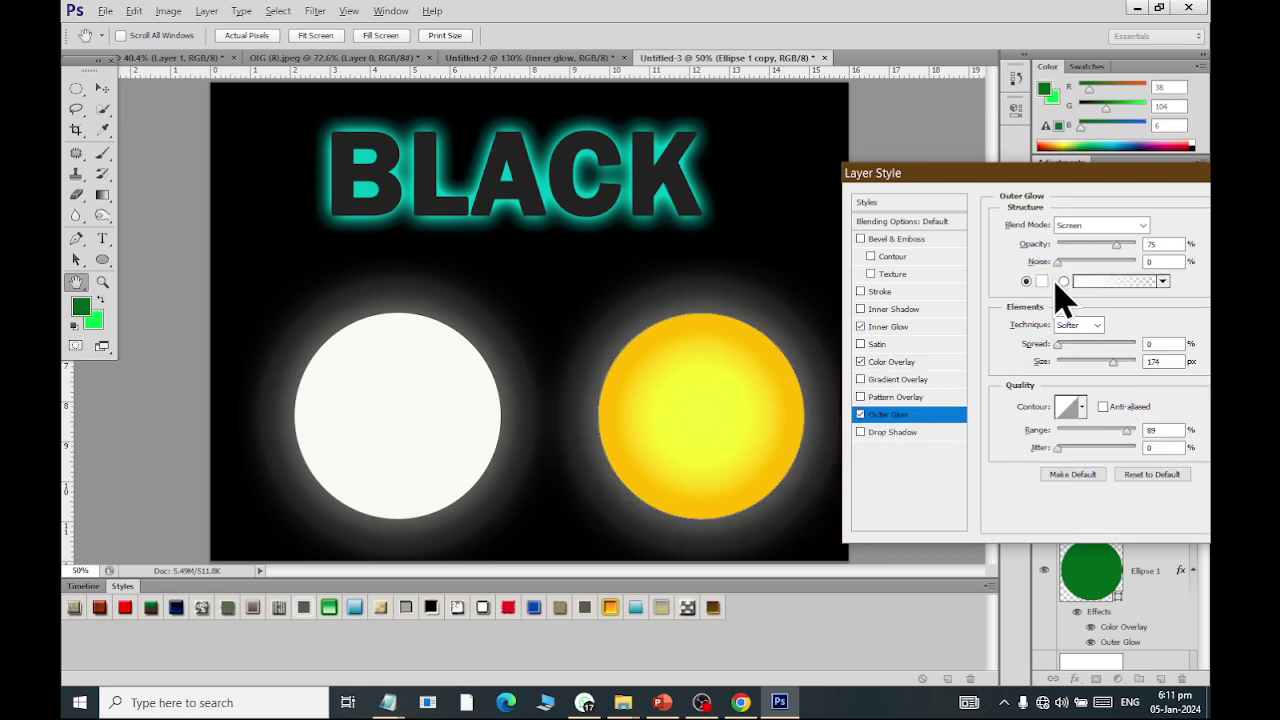
left_click(1163, 281)
left_click(1054, 338)
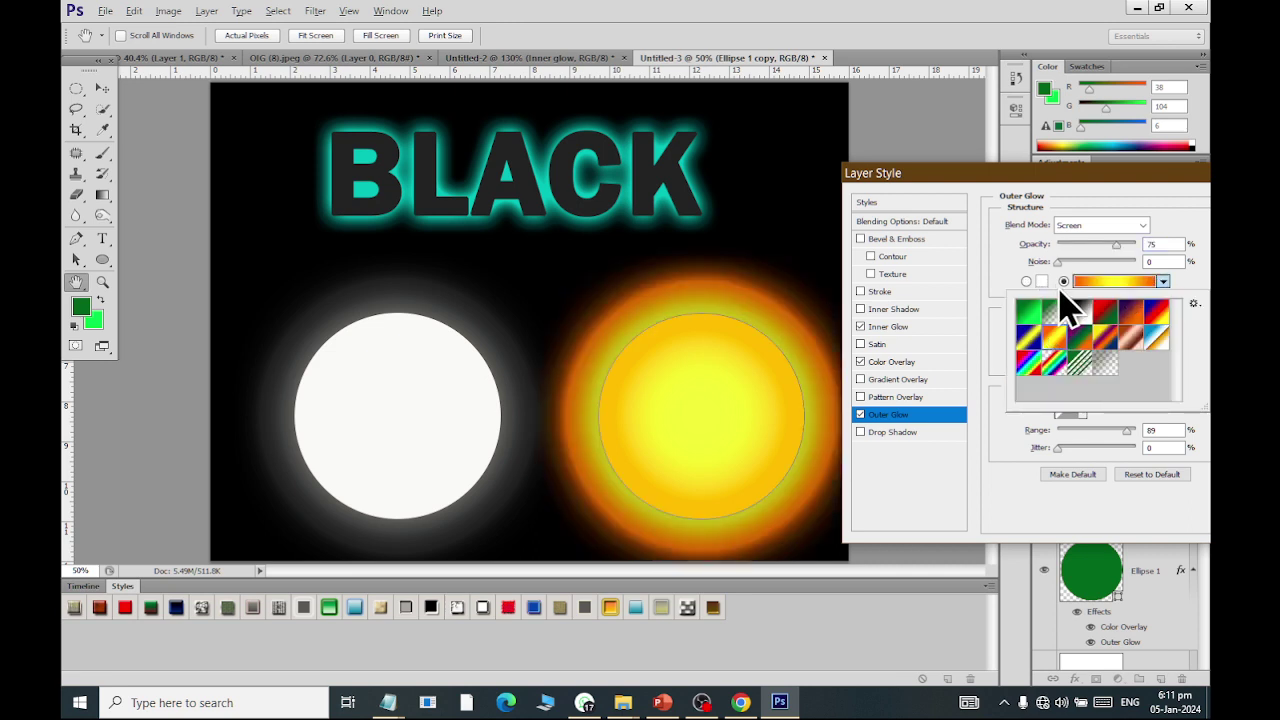
left_click(1025, 268)
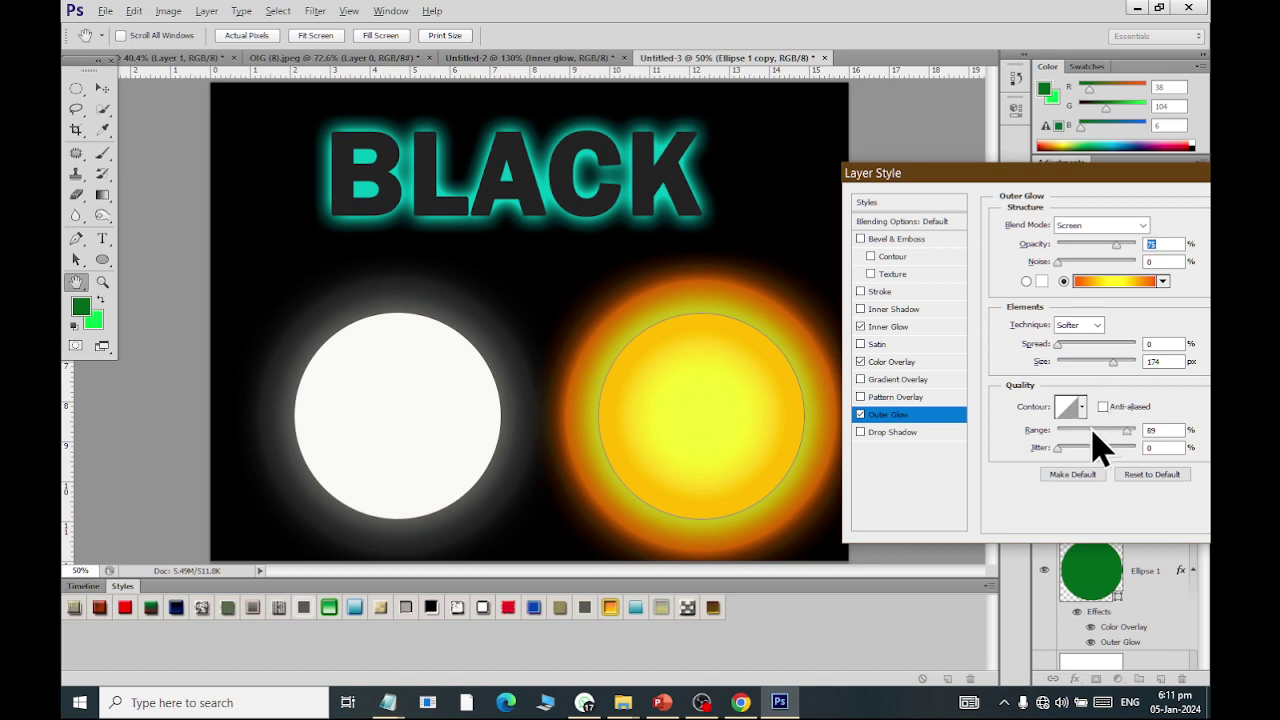
Step: Lower the Outer Glow's Range and Size, then commit the layer style
left_click_drag(1127, 430, 1067, 438)
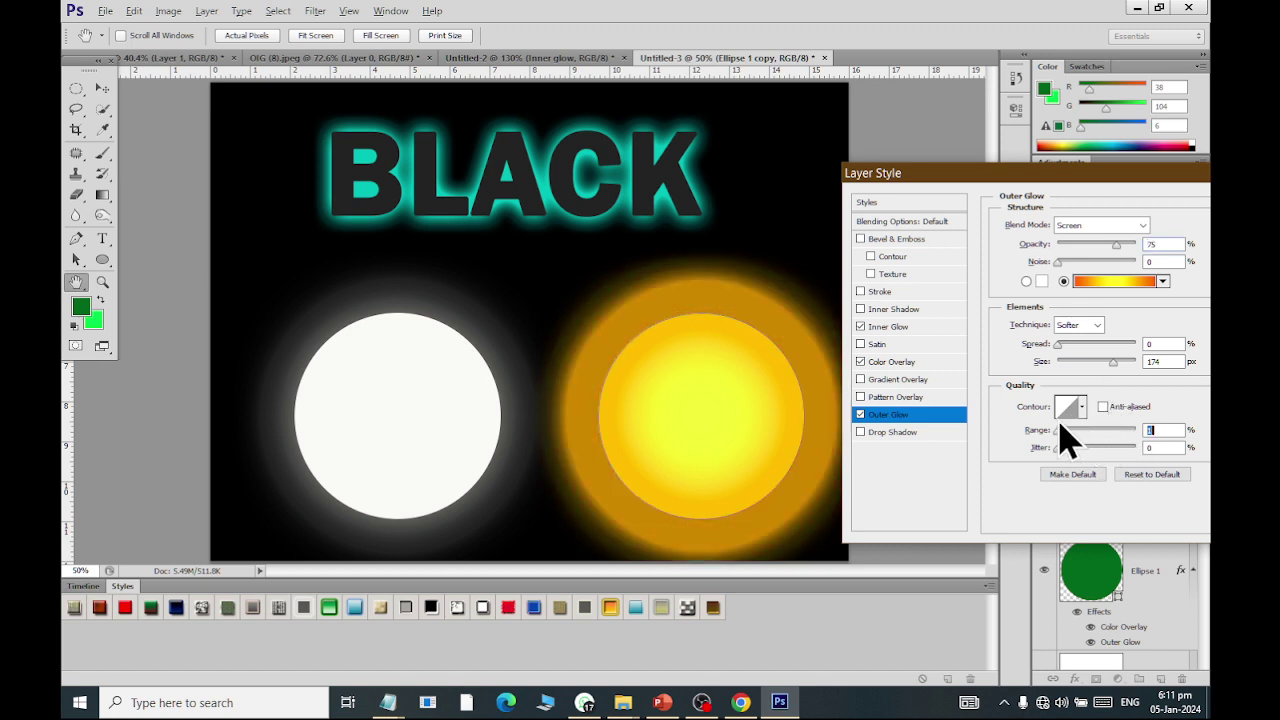
mouse_move(1112, 362)
left_mouse_down()
mouse_move(1101, 366)
mouse_move(1125, 362)
mouse_move(1070, 346)
mouse_move(1020, 371)
left_mouse_up()
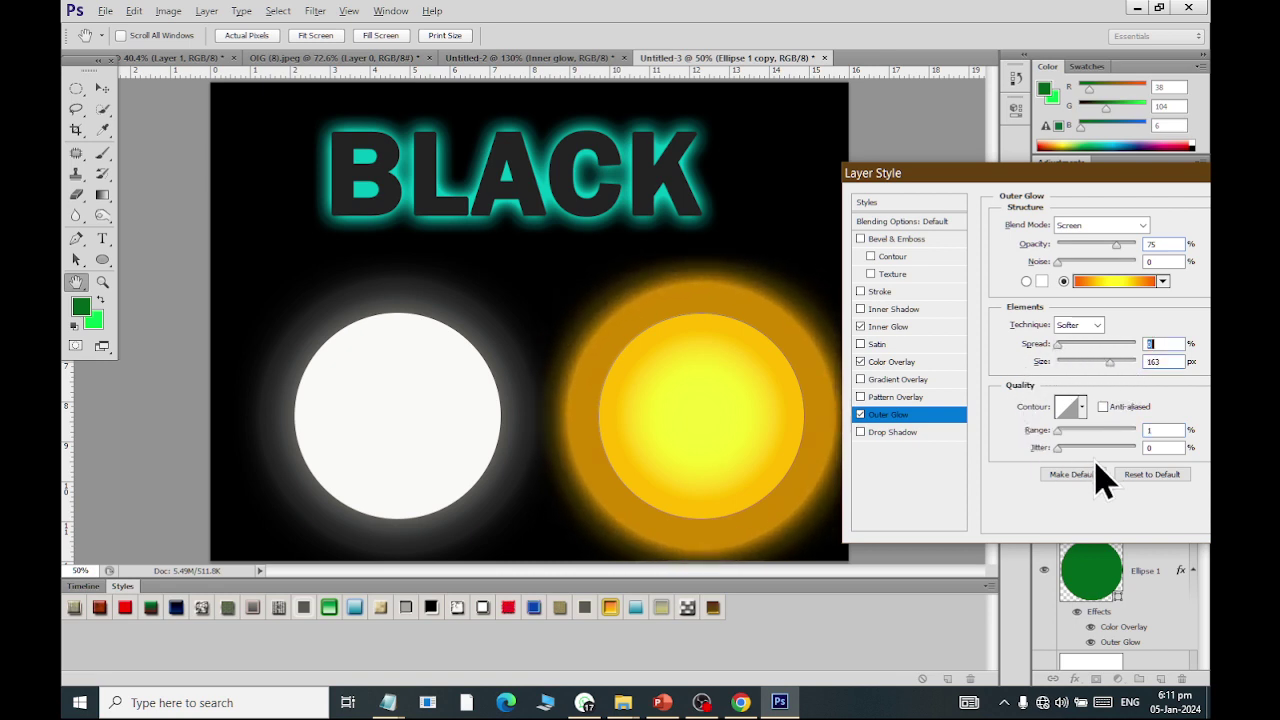
left_click_drag(1165, 174, 978, 176)
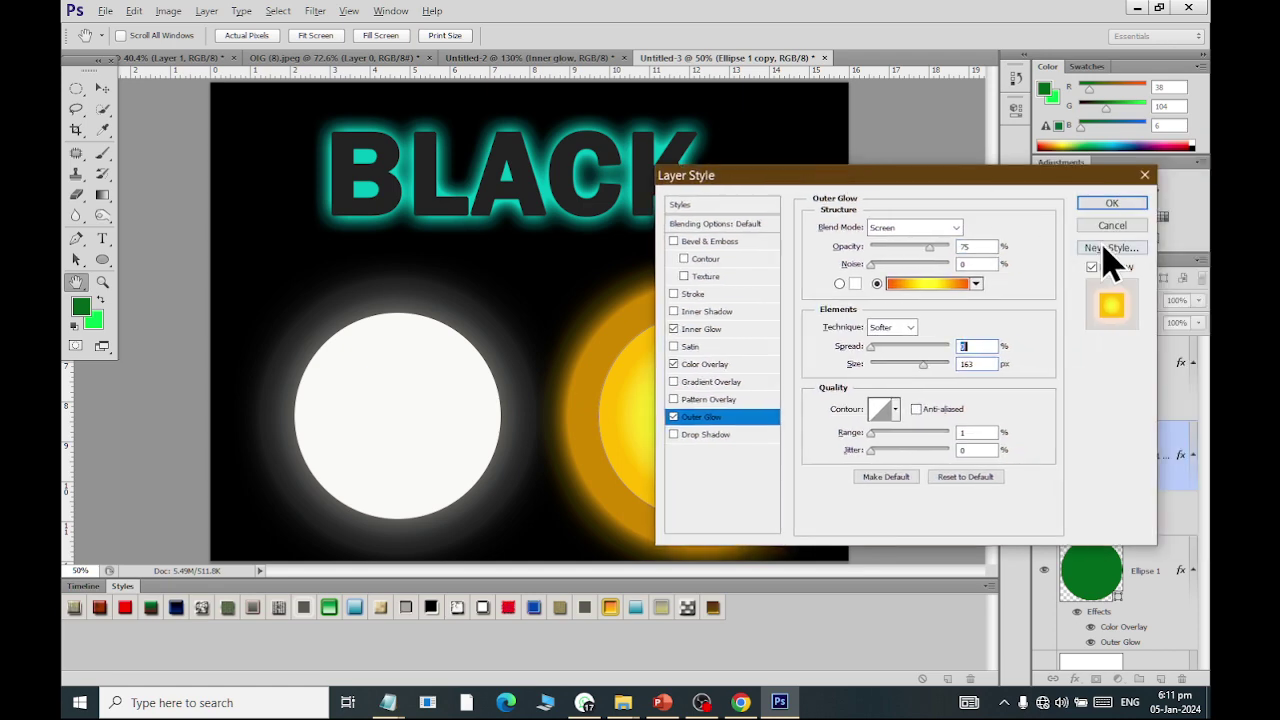
left_click(1110, 203)
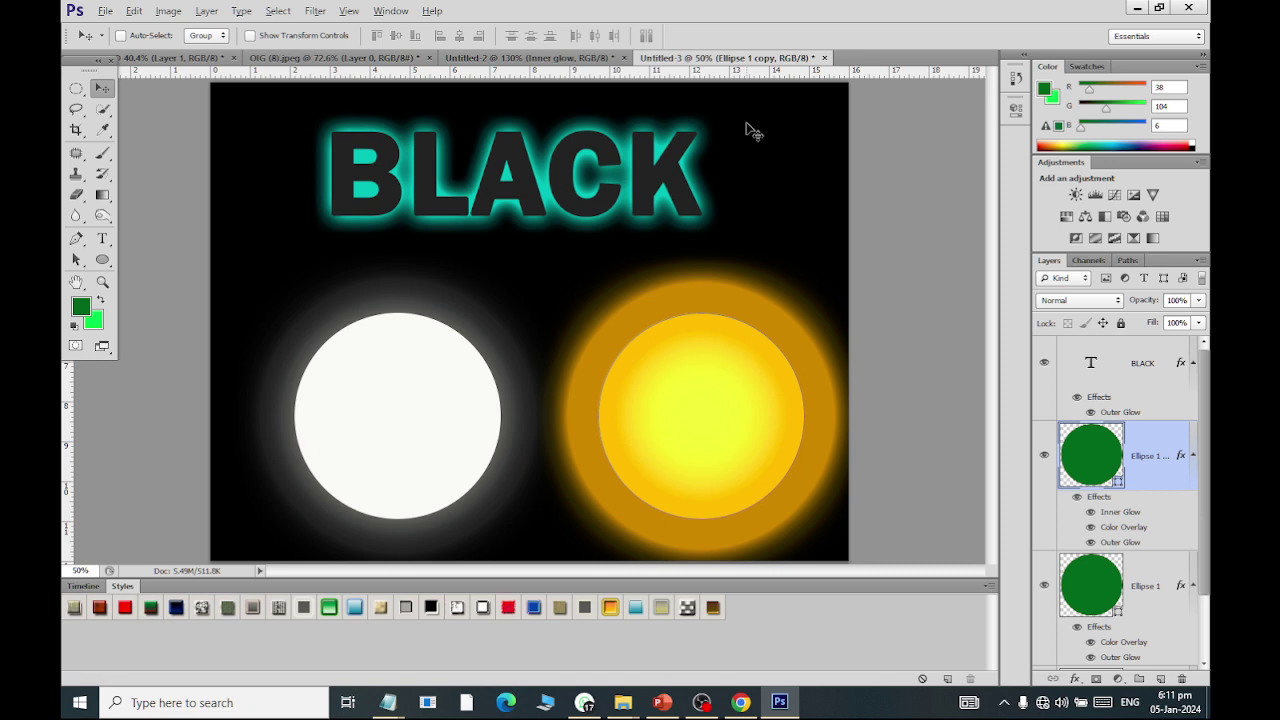
Step: Switch to the Untitled-2 document and zoom to view the INNER GLOW and INNER SHADOW samples
left_click(535, 60)
scroll(538, 250, "down", 2)
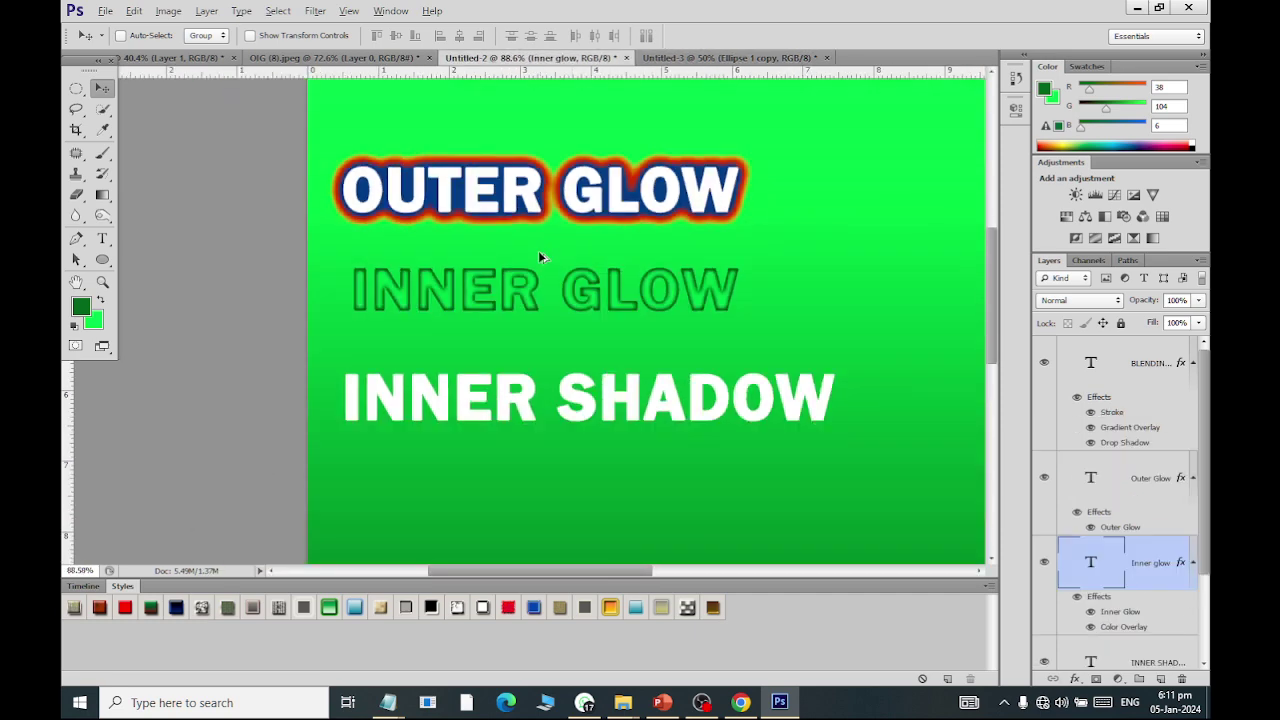
scroll(538, 250, "down", 2)
scroll(538, 250, "up", 1)
scroll(538, 250, "up", 2)
scroll(541, 290, "down", 2)
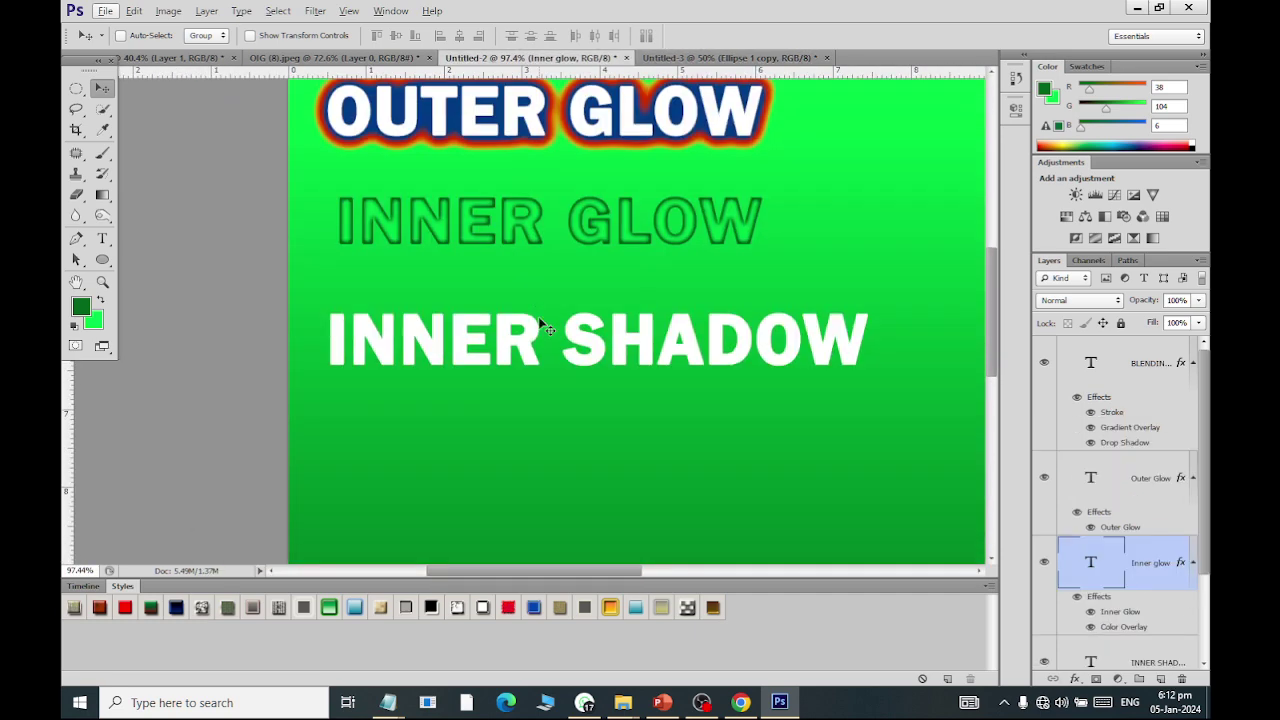
scroll(720, 505, "up", 1)
scroll(715, 502, "up", 1)
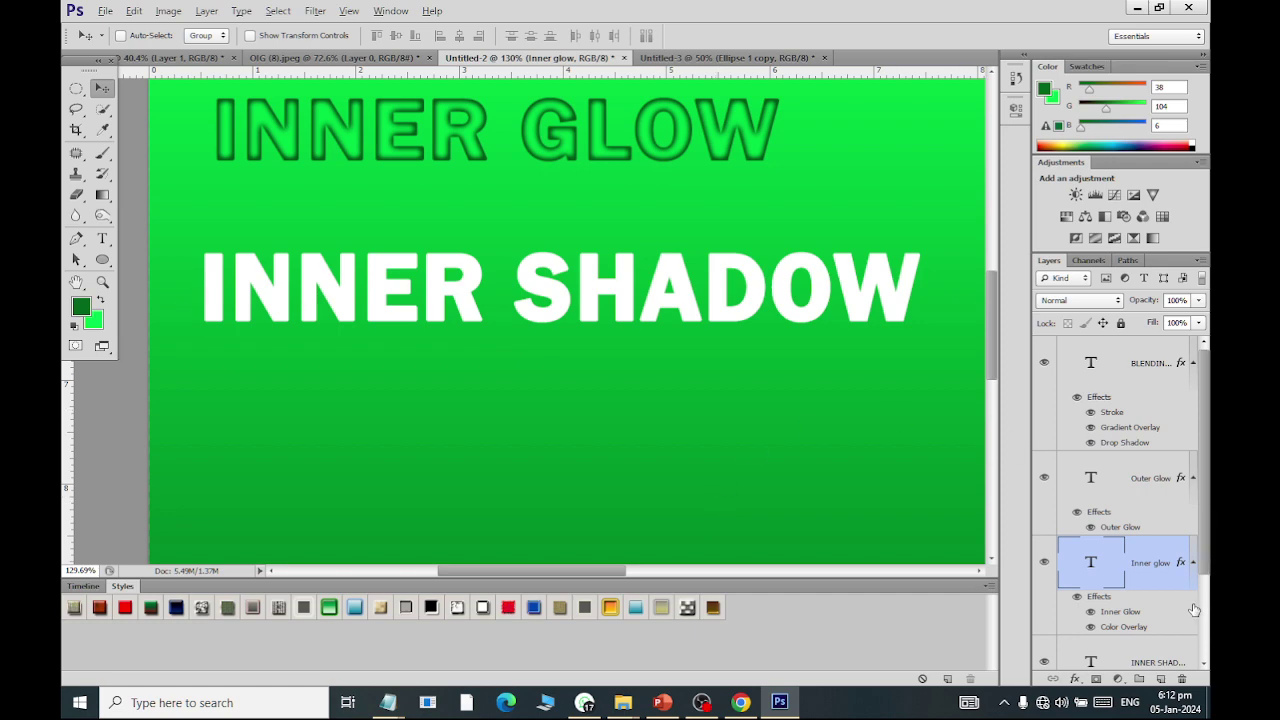